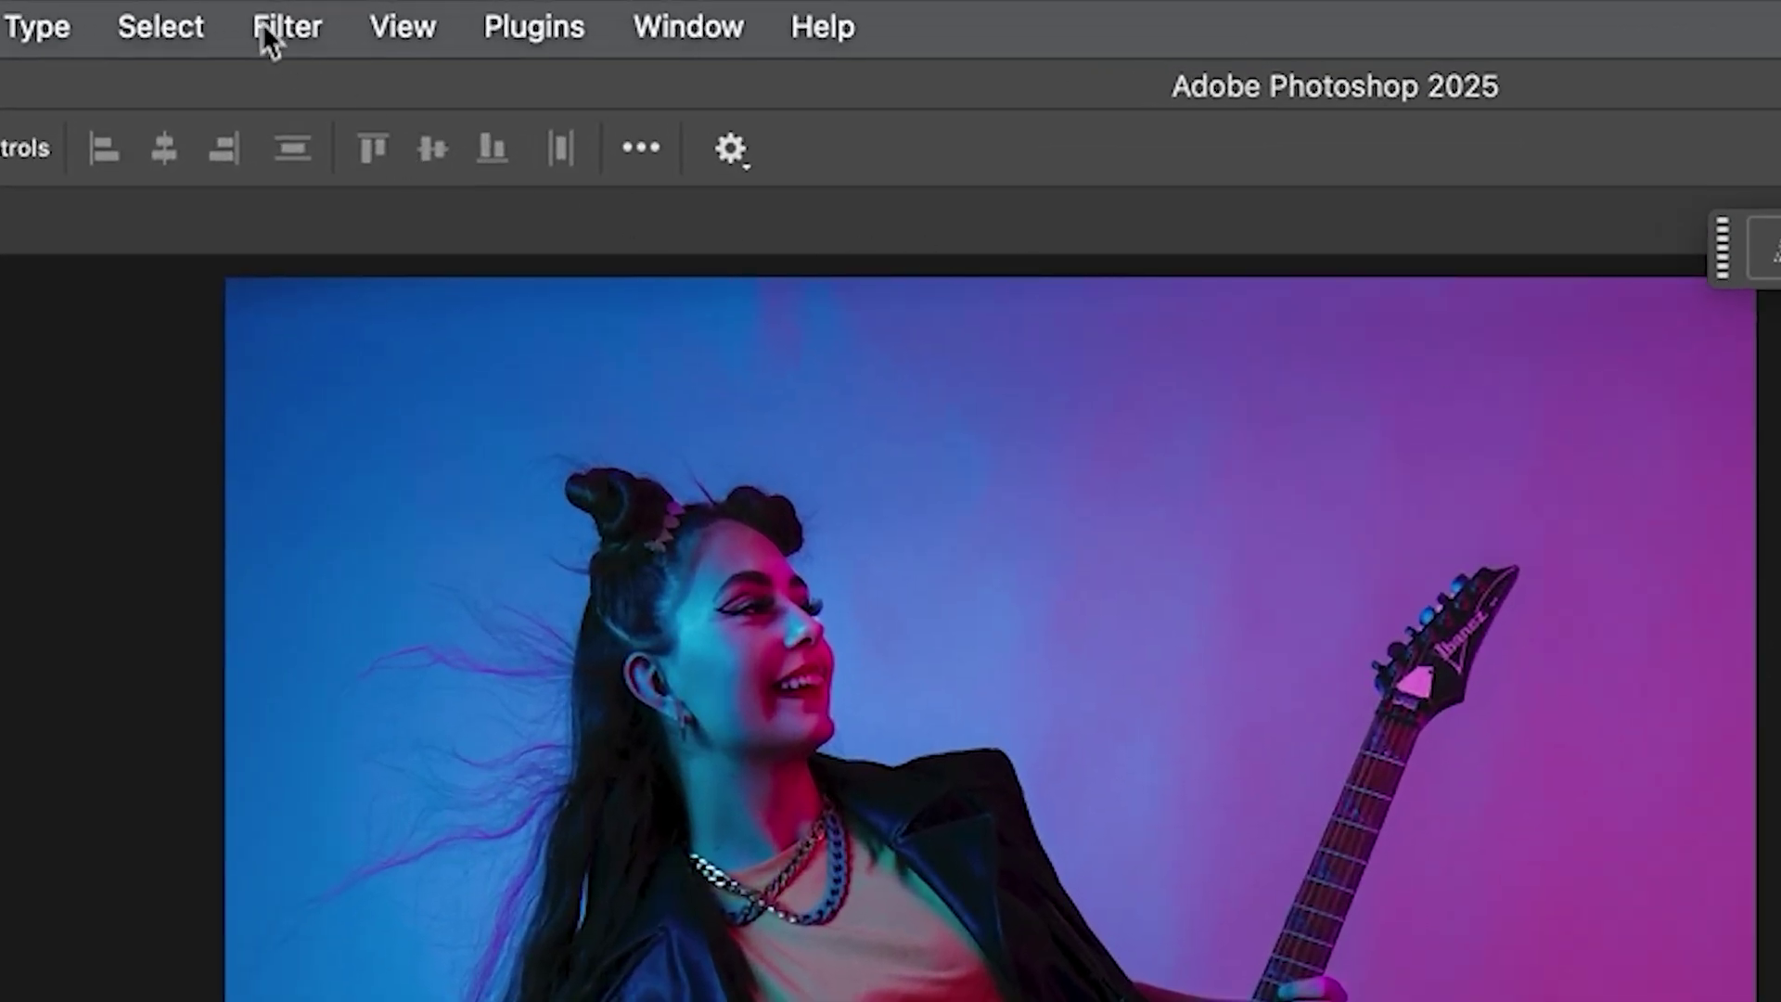
- Send the guitarist photo to Boris FX Optics through Filter > Boris FX and decline previous filters
left_click(276, 35)
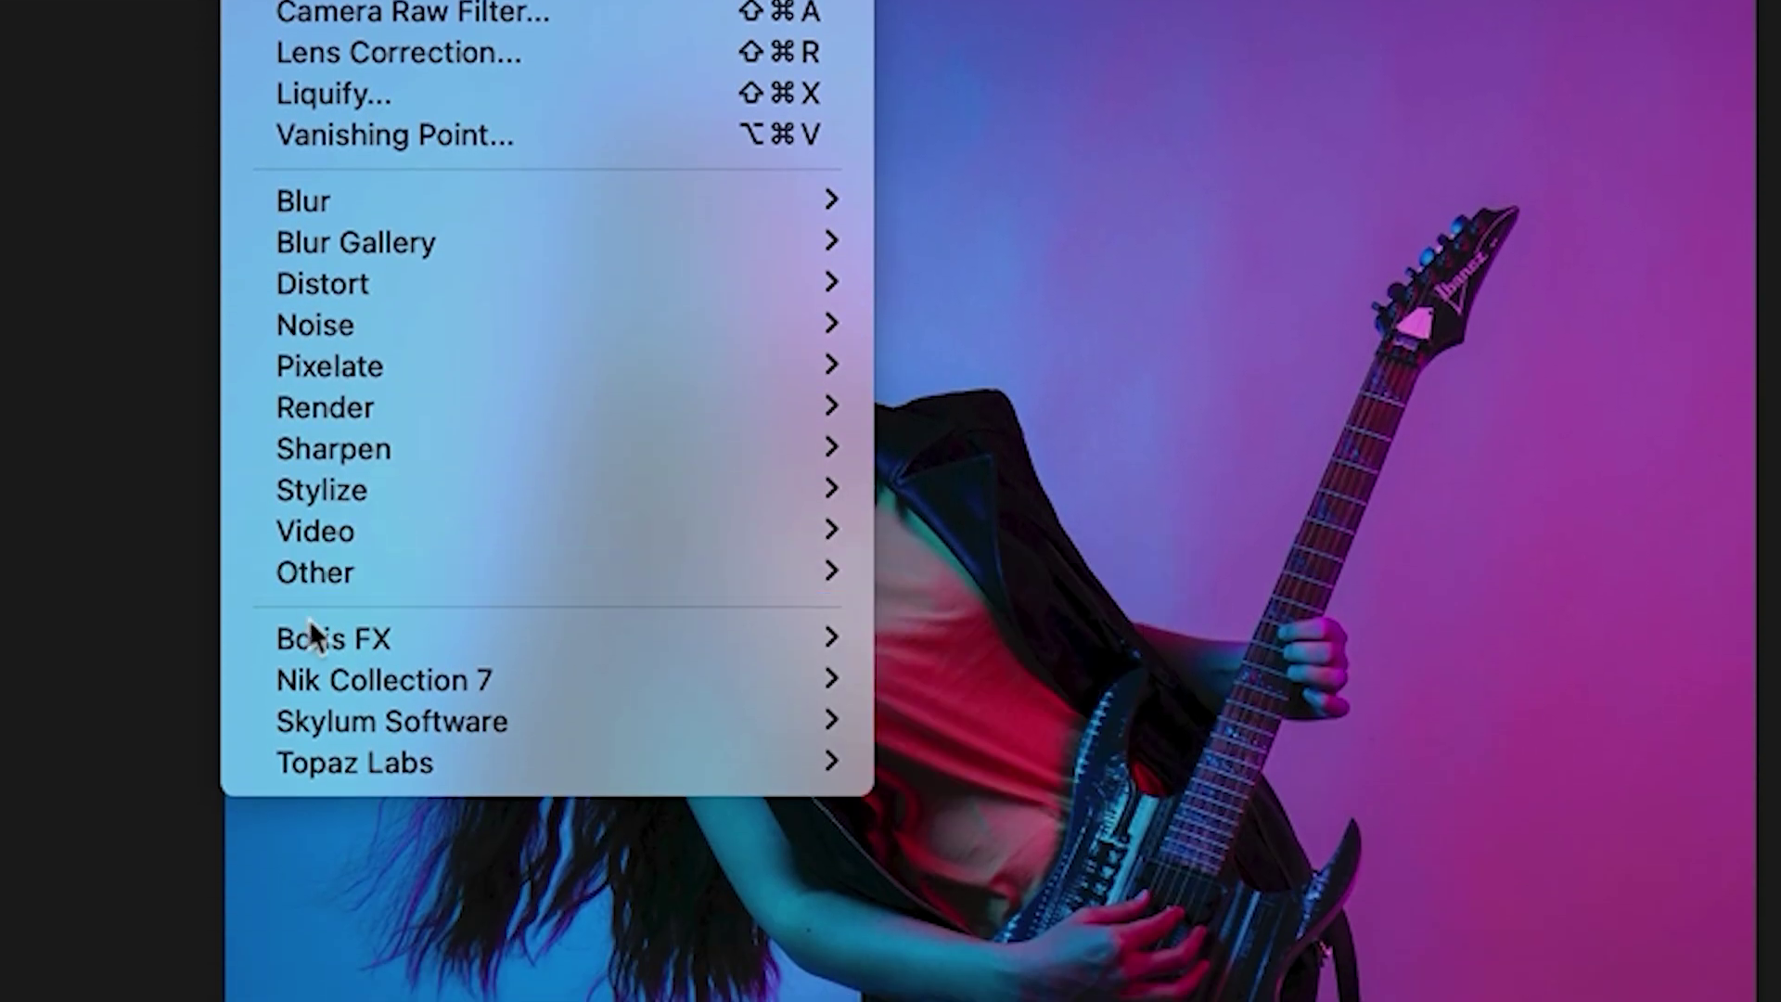
mouse_move(310, 636)
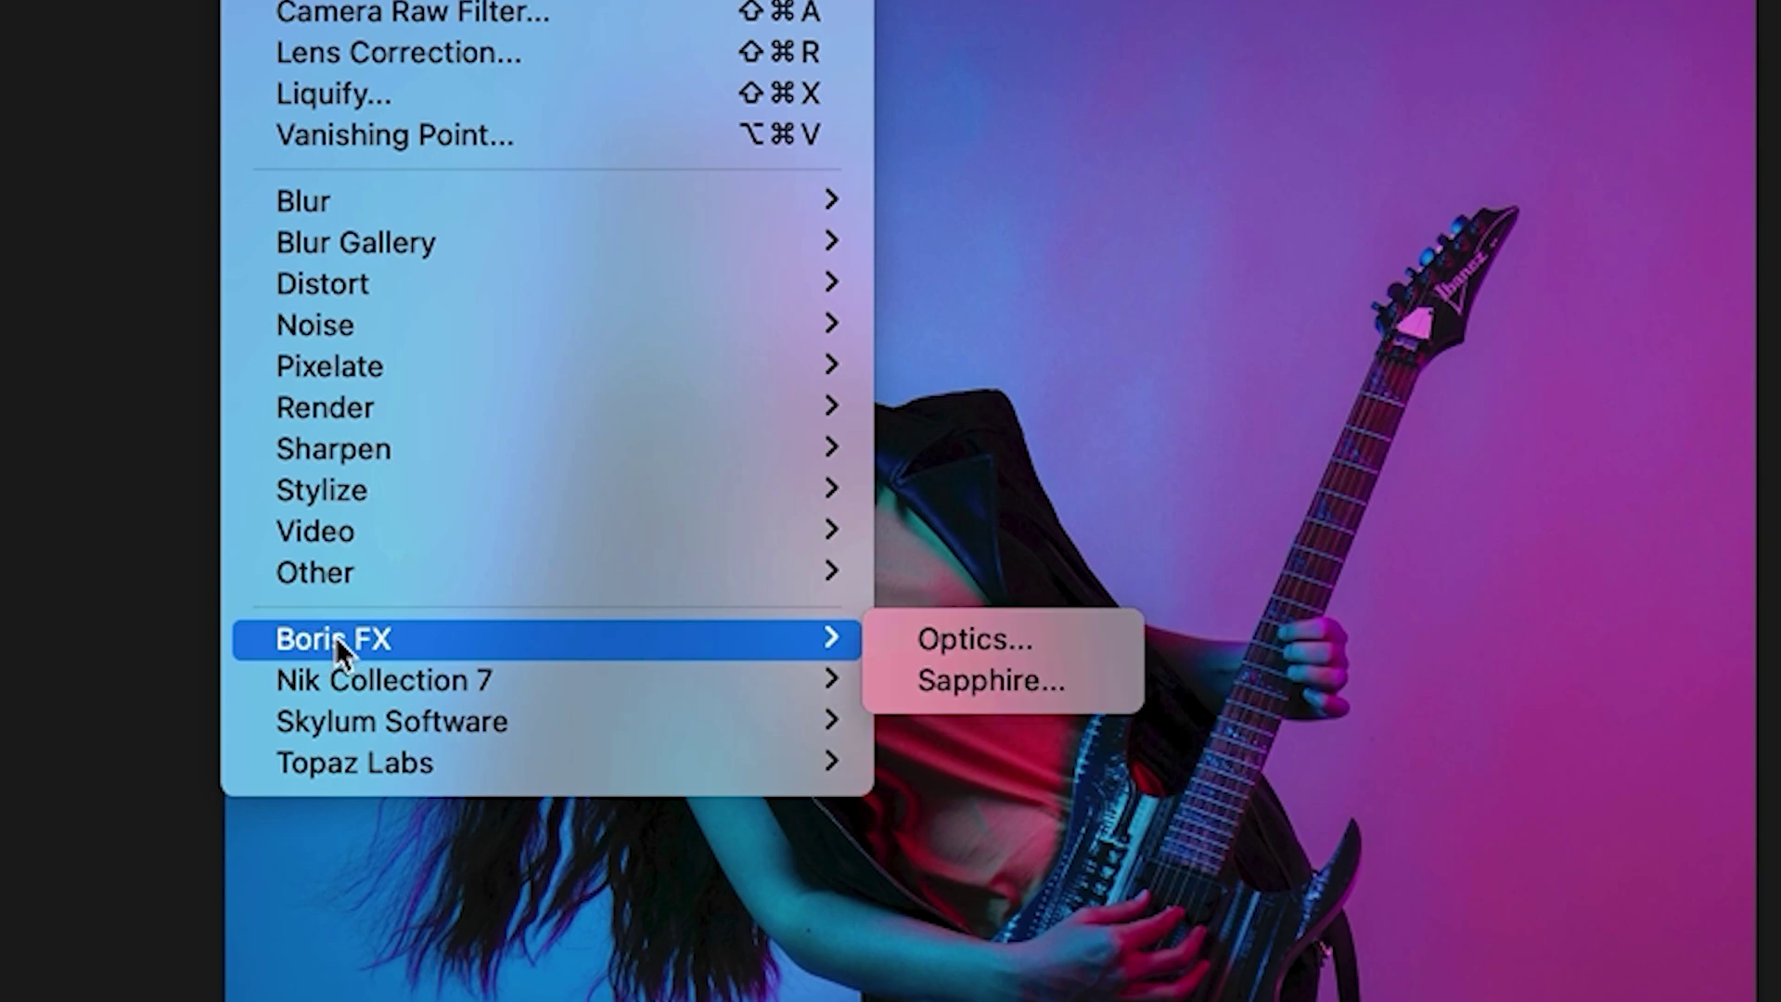
left_click(1016, 643)
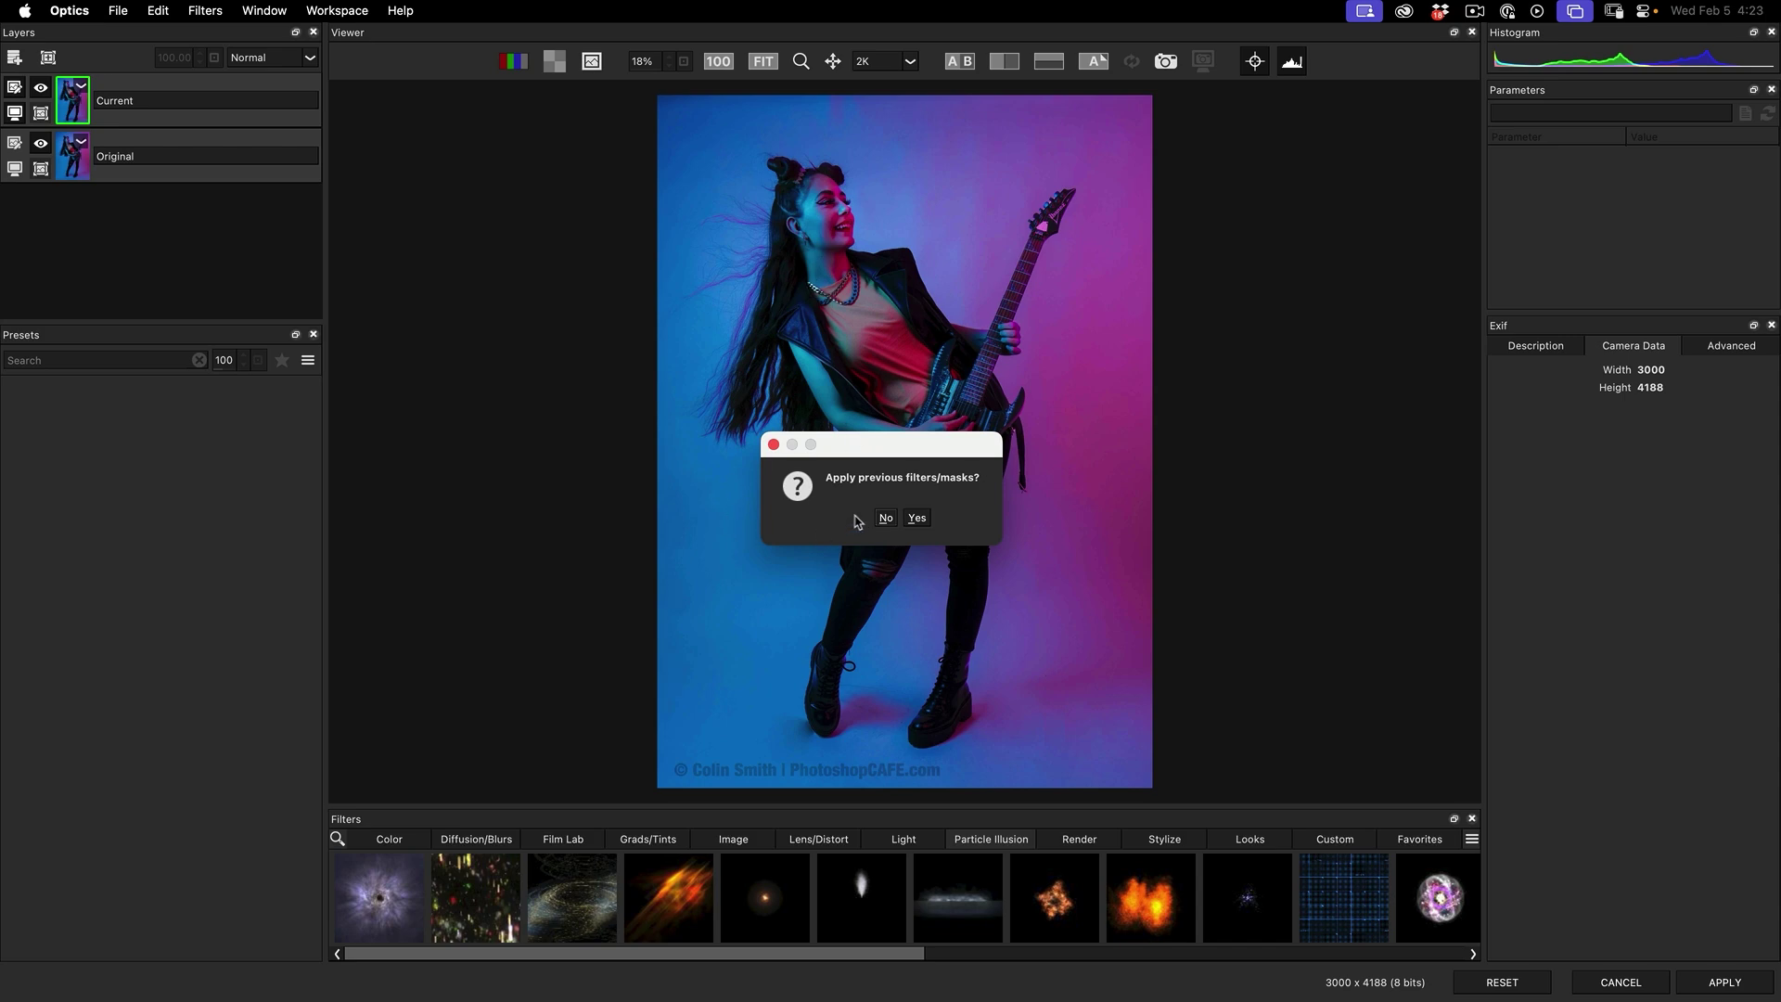
left_click(886, 519)
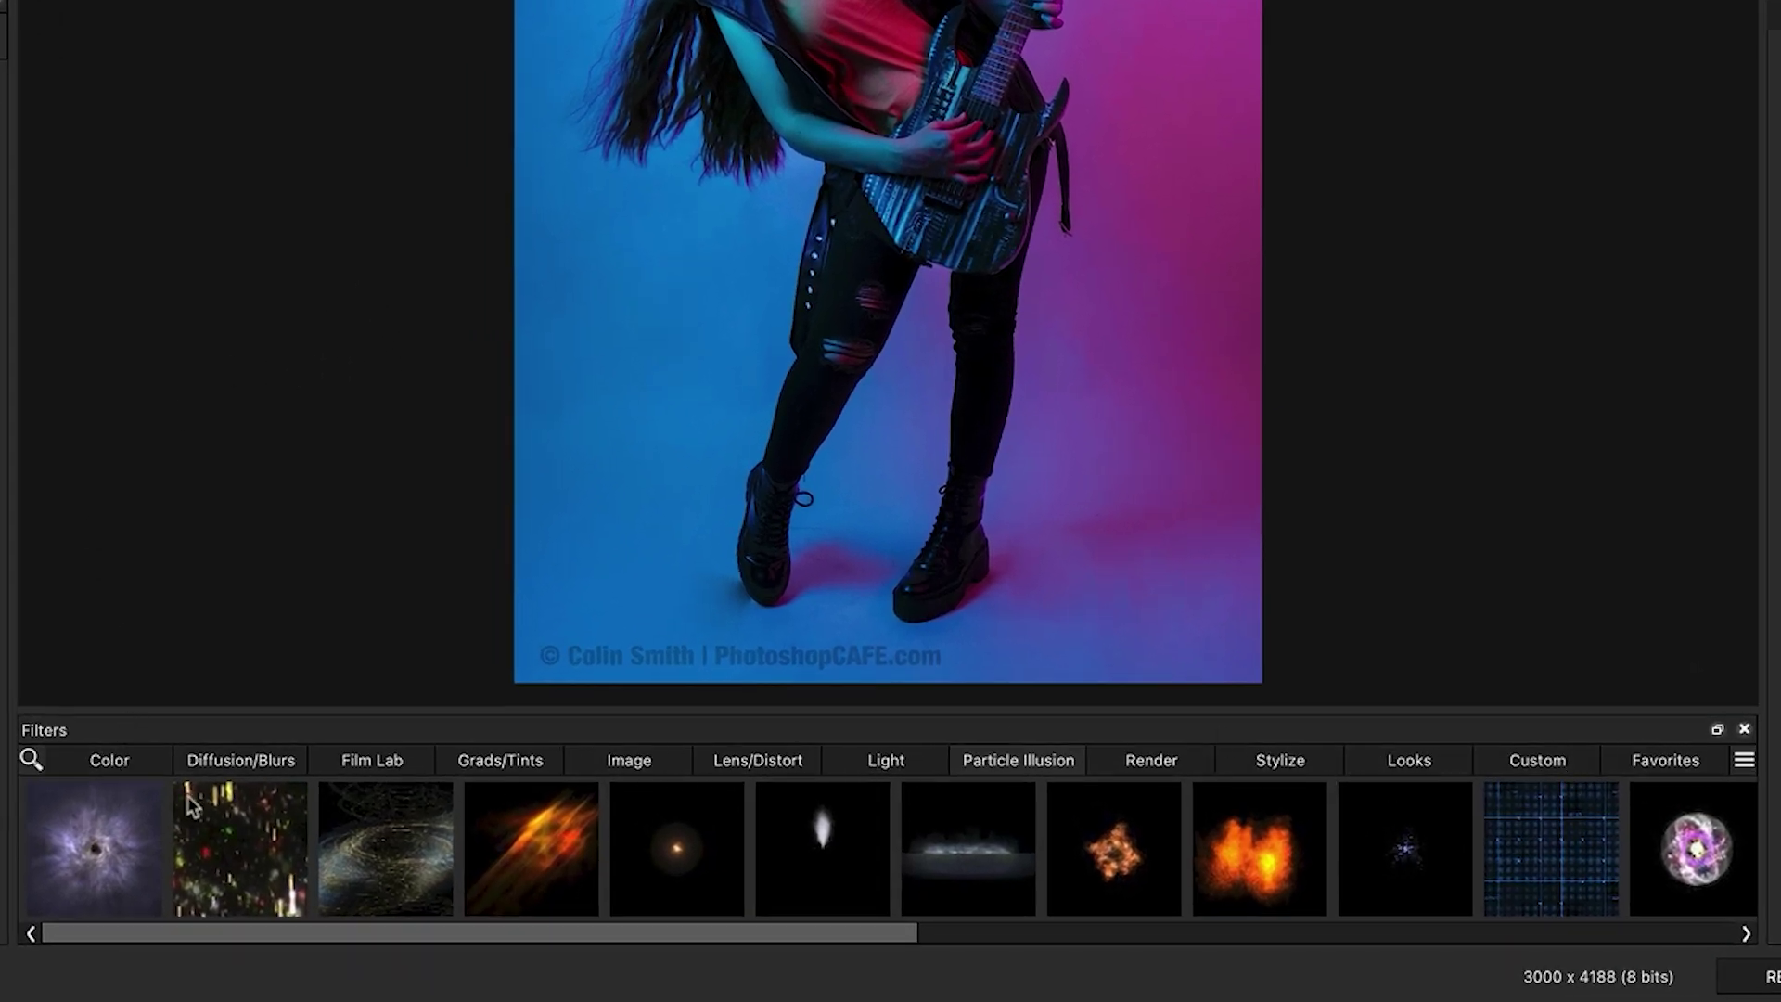
- Browse the Diffusion/Blurs, Light, Render, Stylize and Looks filter categories, ending back on Color
left_click(135, 771)
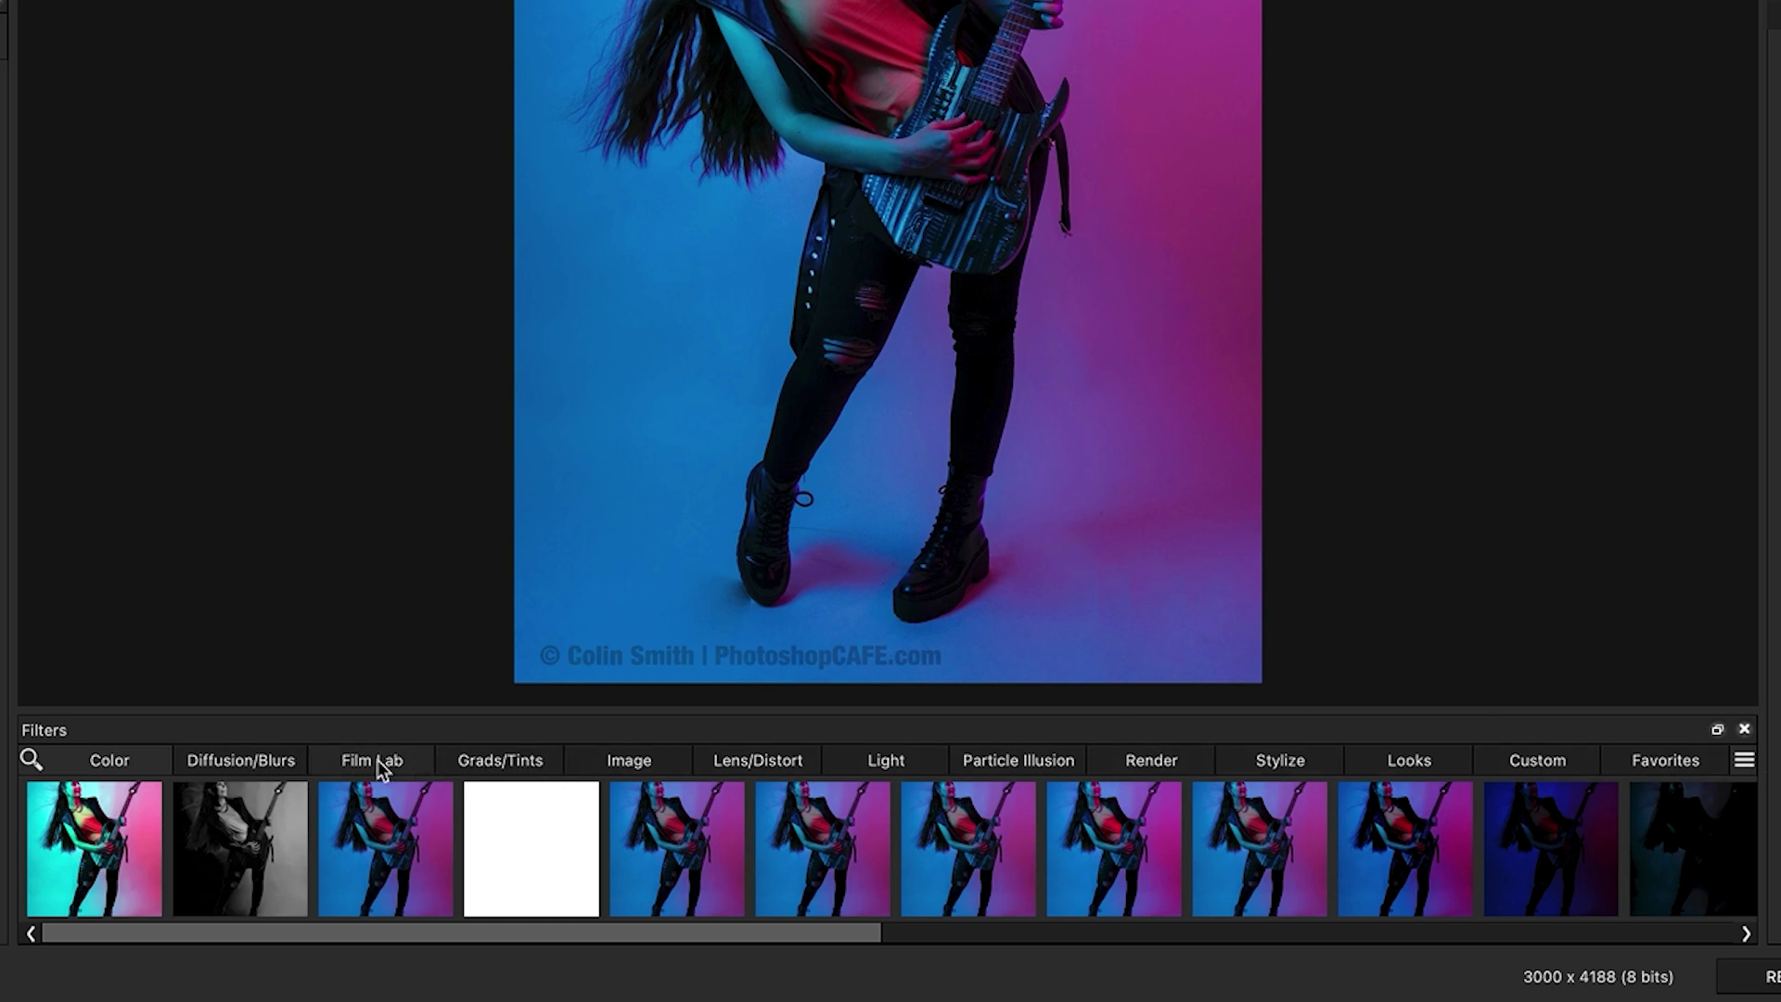
left_click(299, 768)
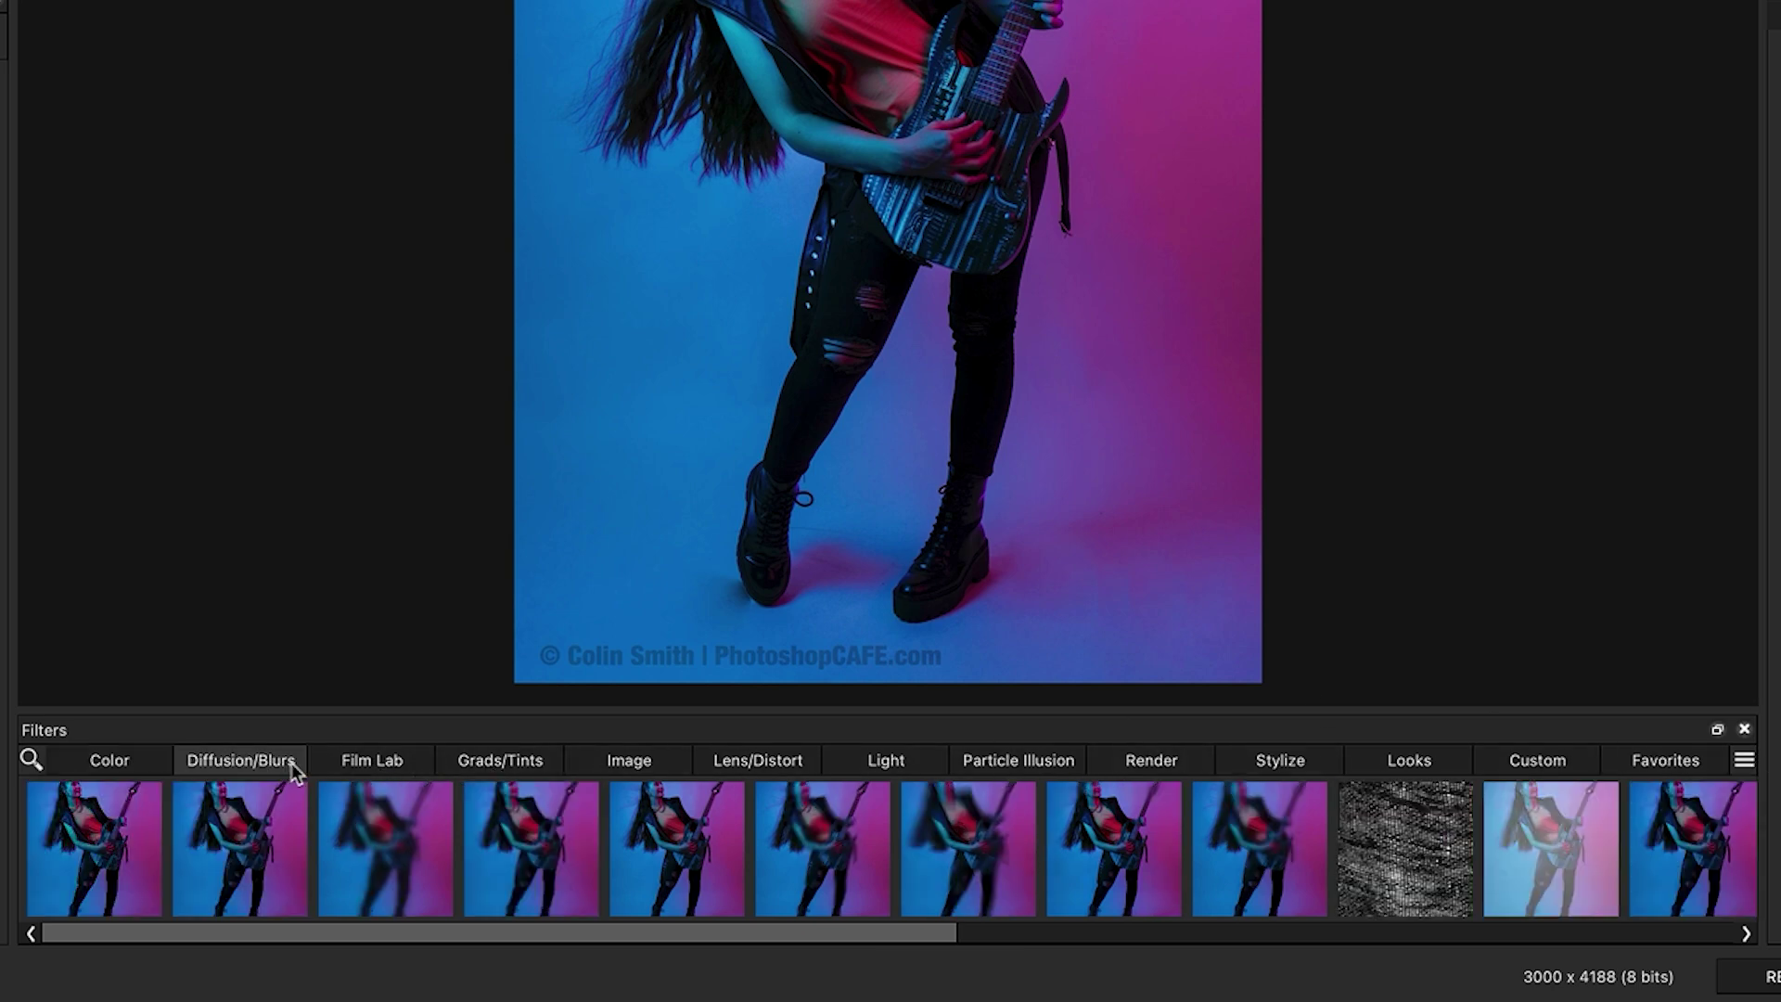
left_click(128, 773)
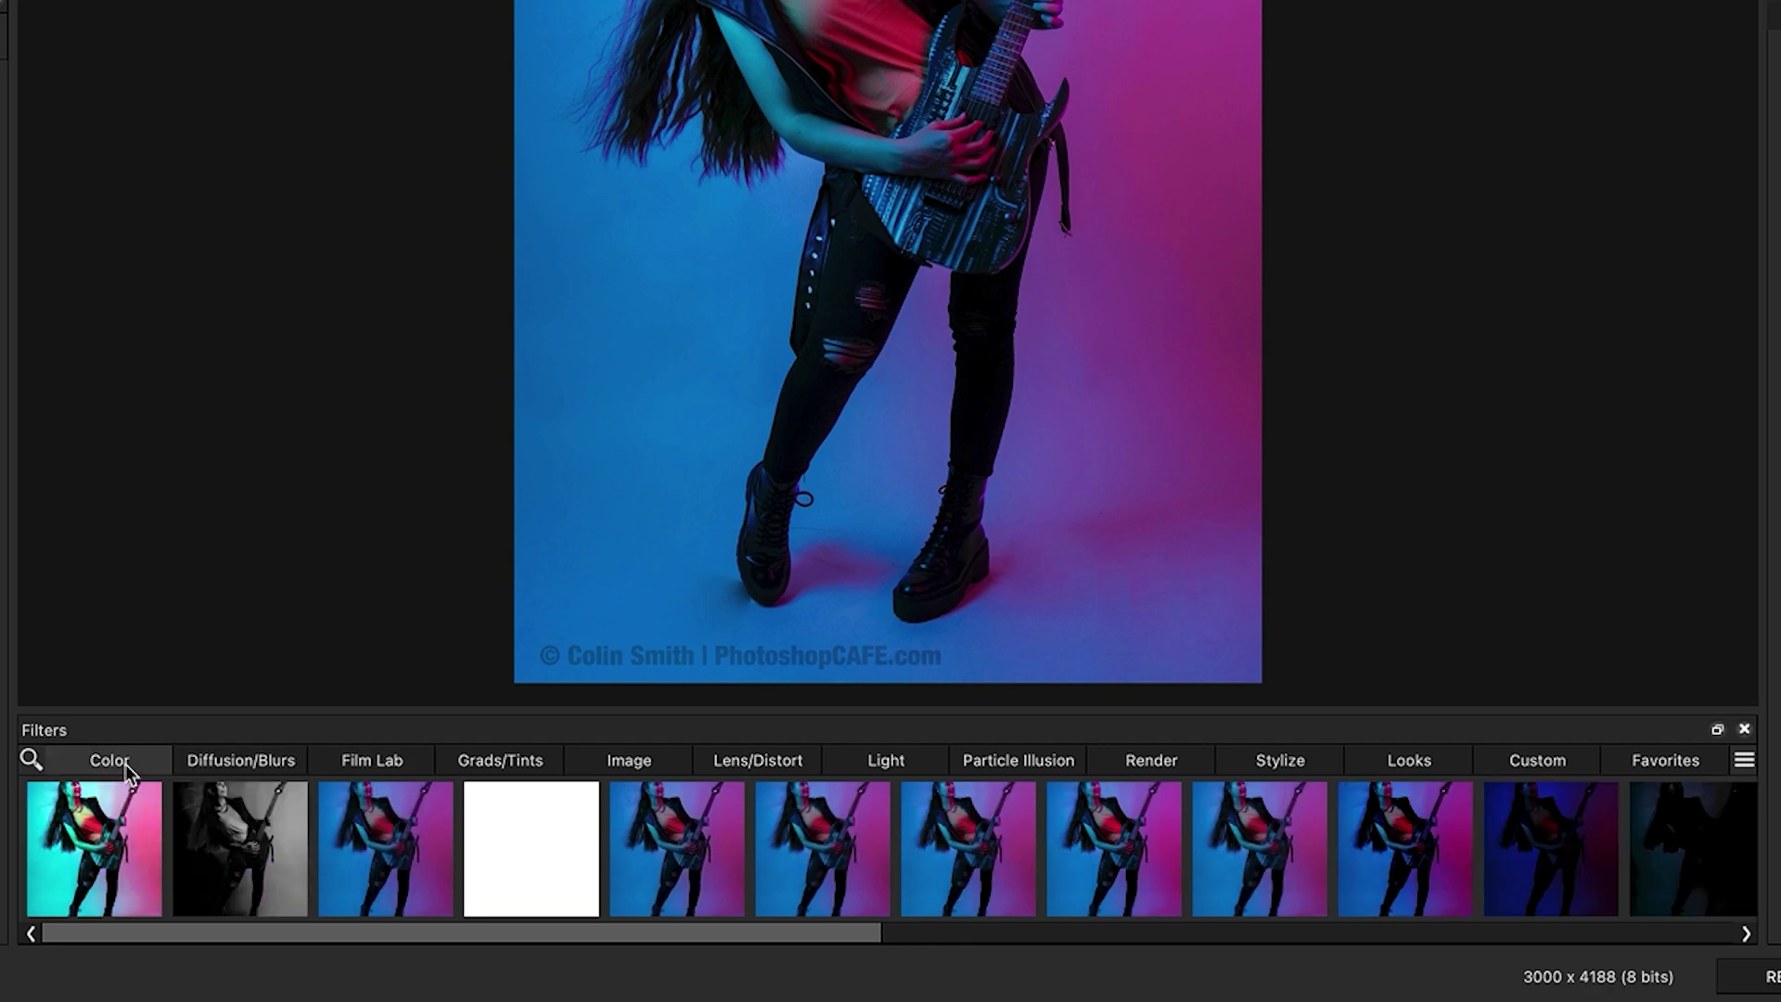
left_click(889, 763)
left_click(1155, 766)
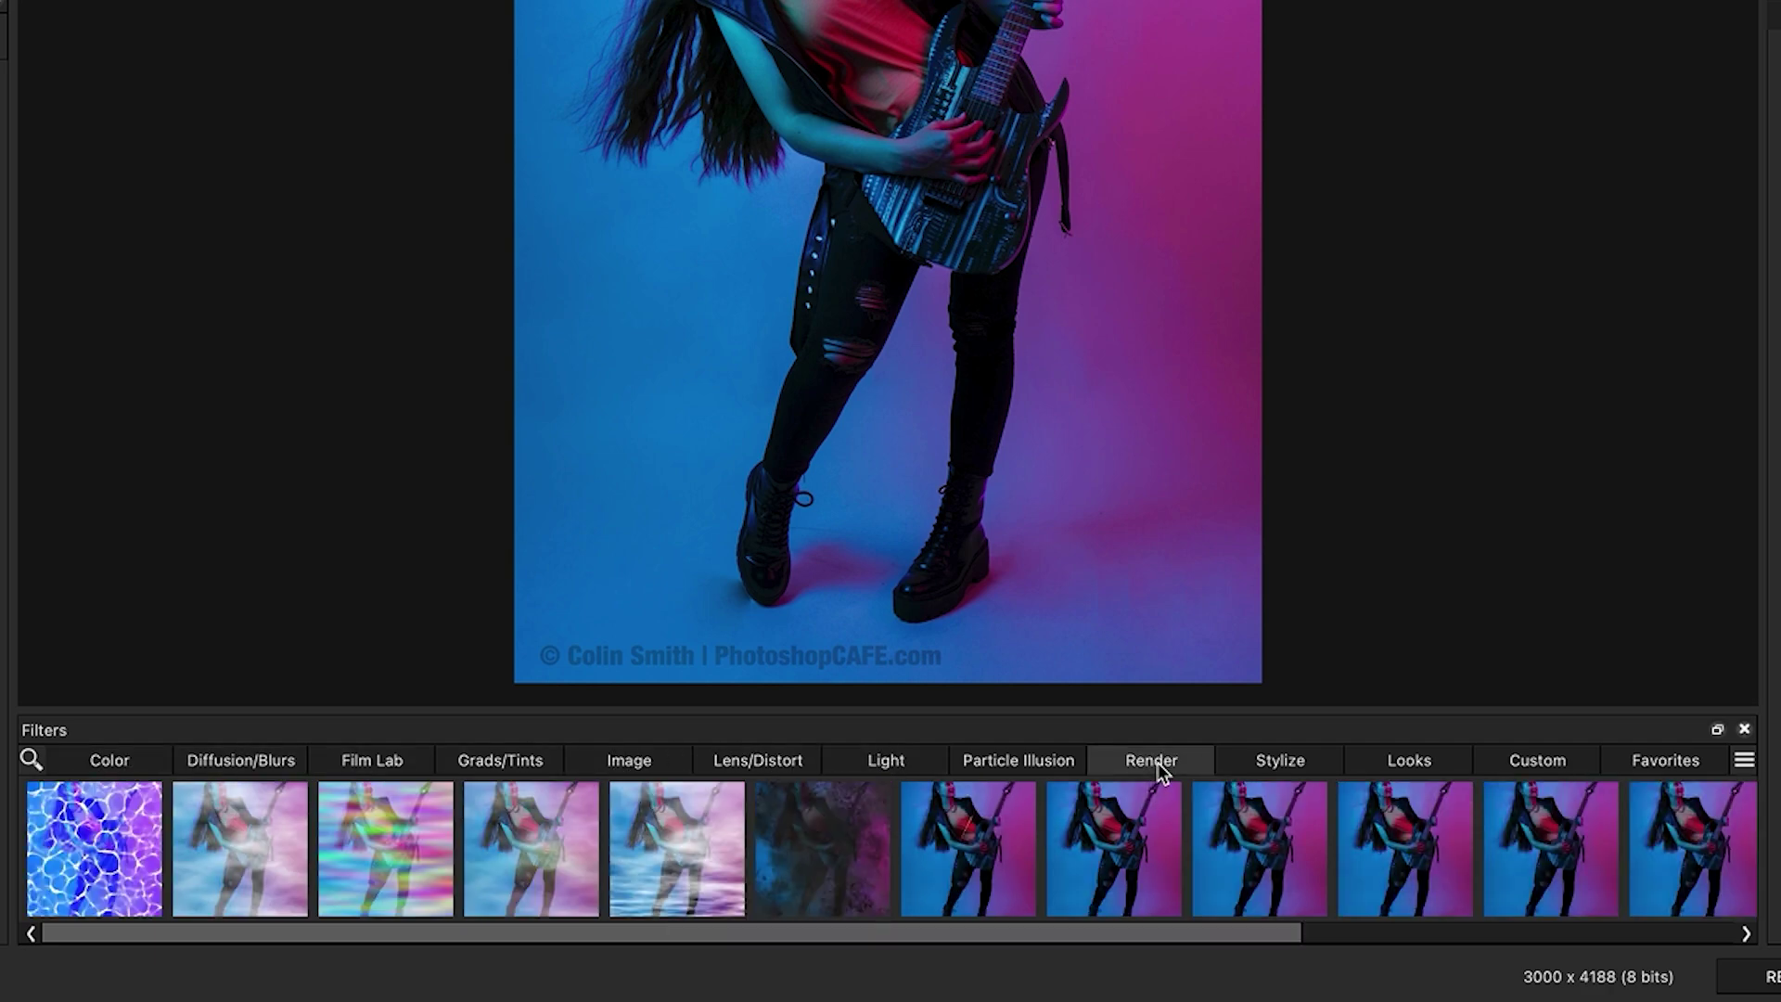
left_click(1304, 763)
left_click(1407, 764)
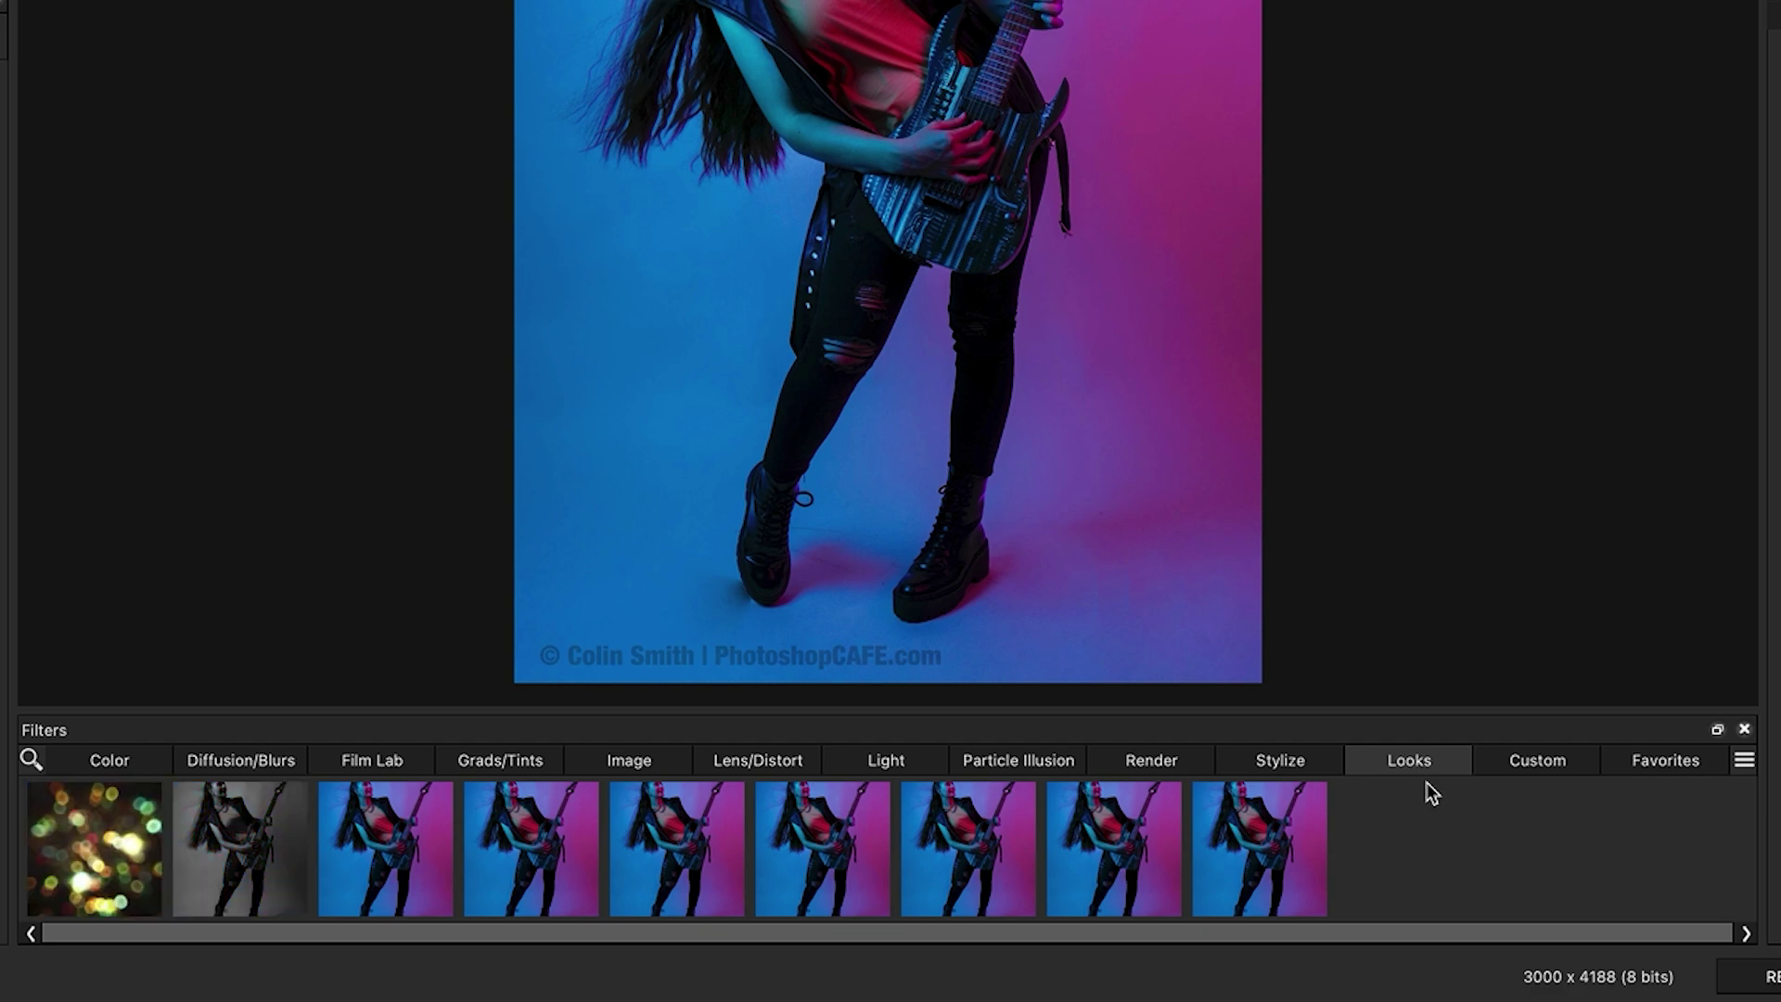
left_click(1281, 770)
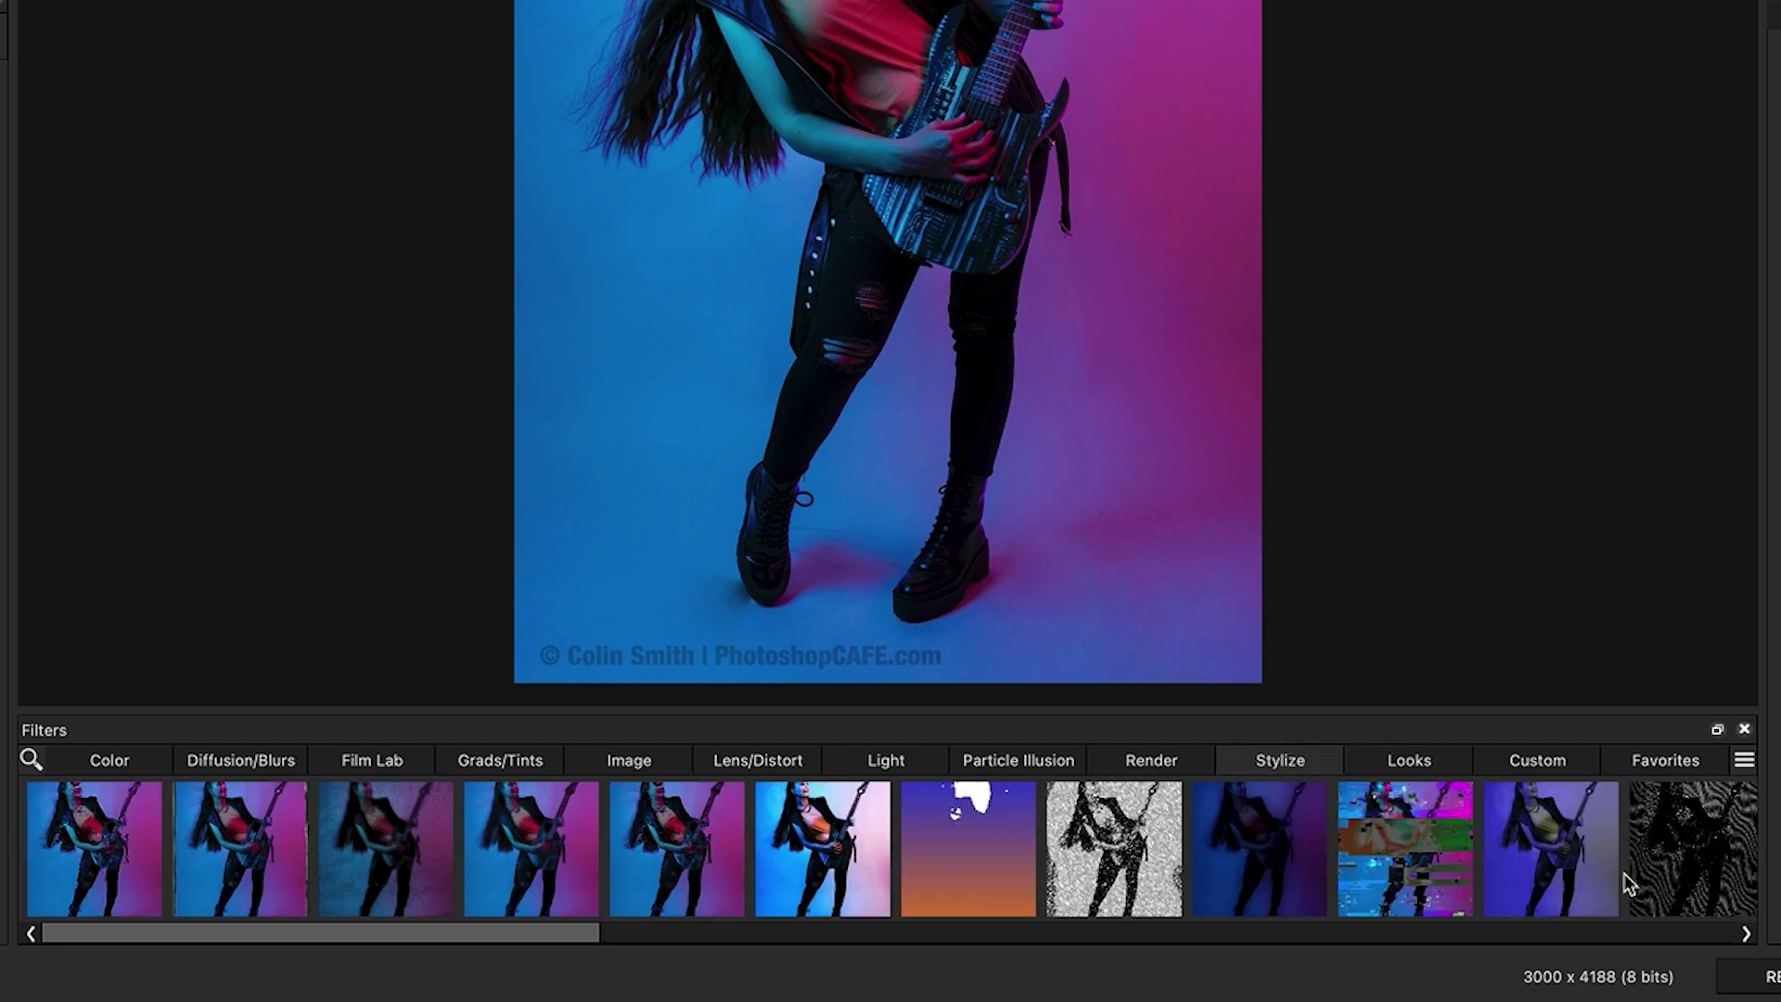
left_click(131, 767)
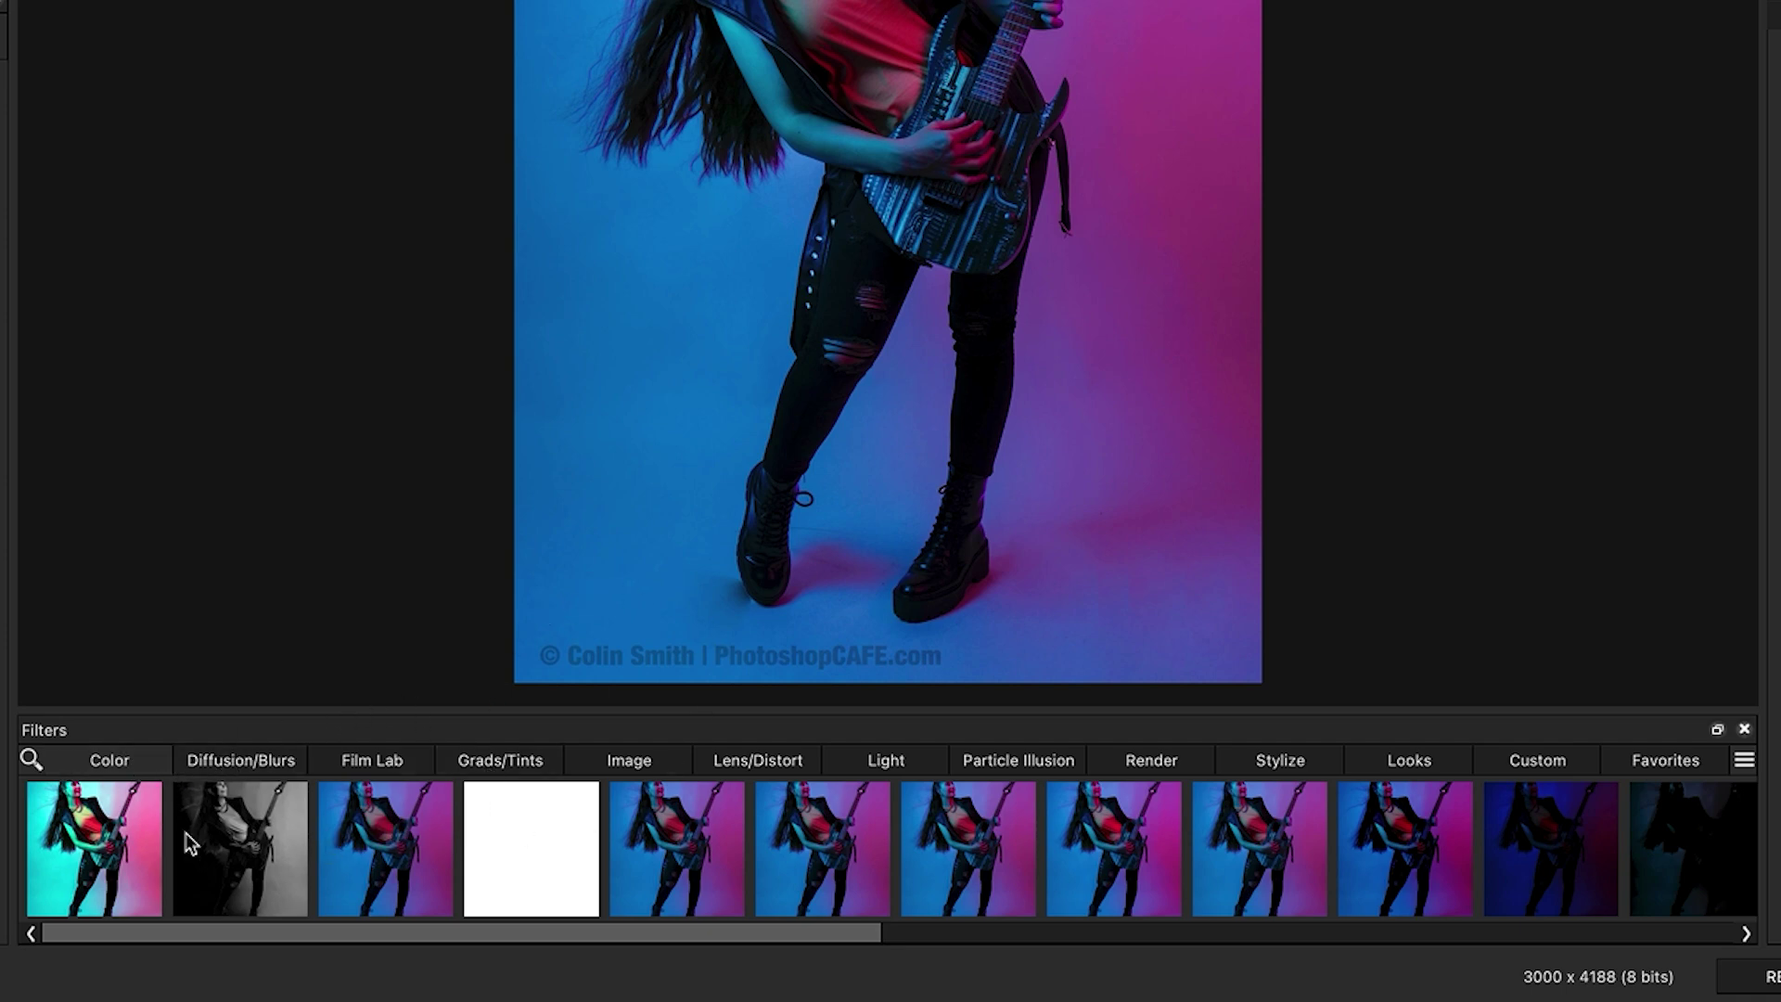
left_click_drag(247, 928, 186, 899)
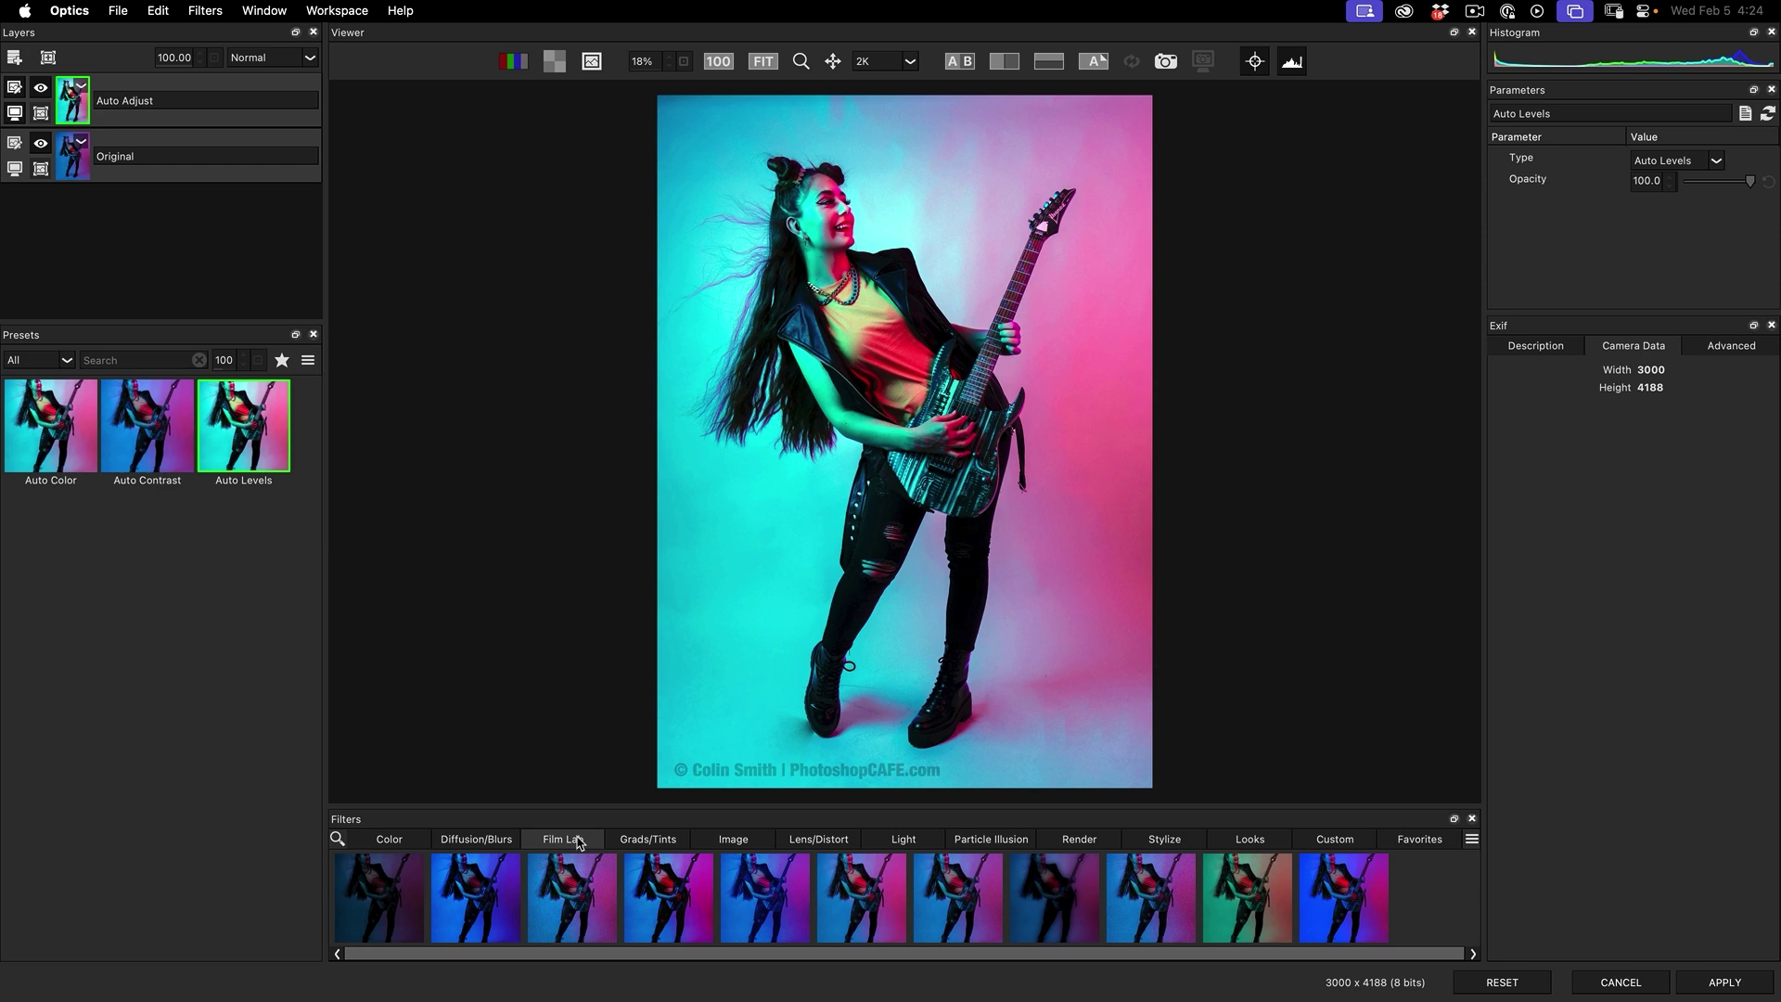
- Apply the Film Lab vintage colour filter and settle on the Hugo Teal & Orange preset
left_click(1234, 900)
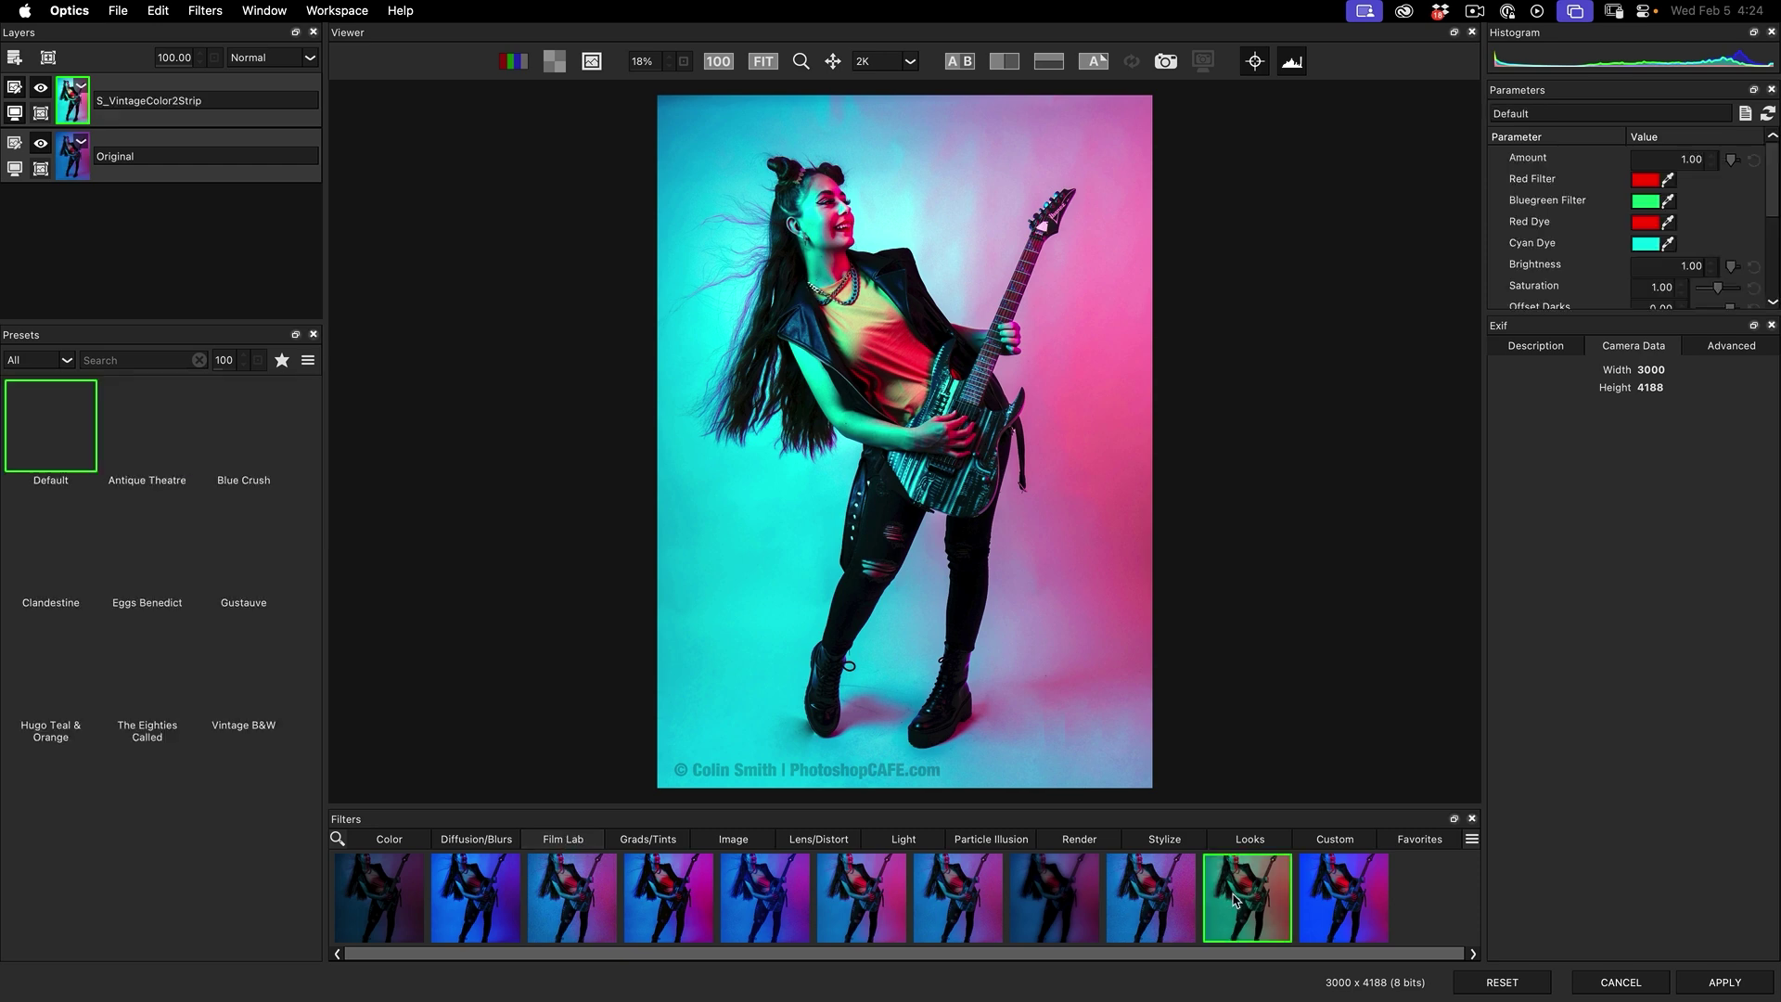
left_click(51, 687)
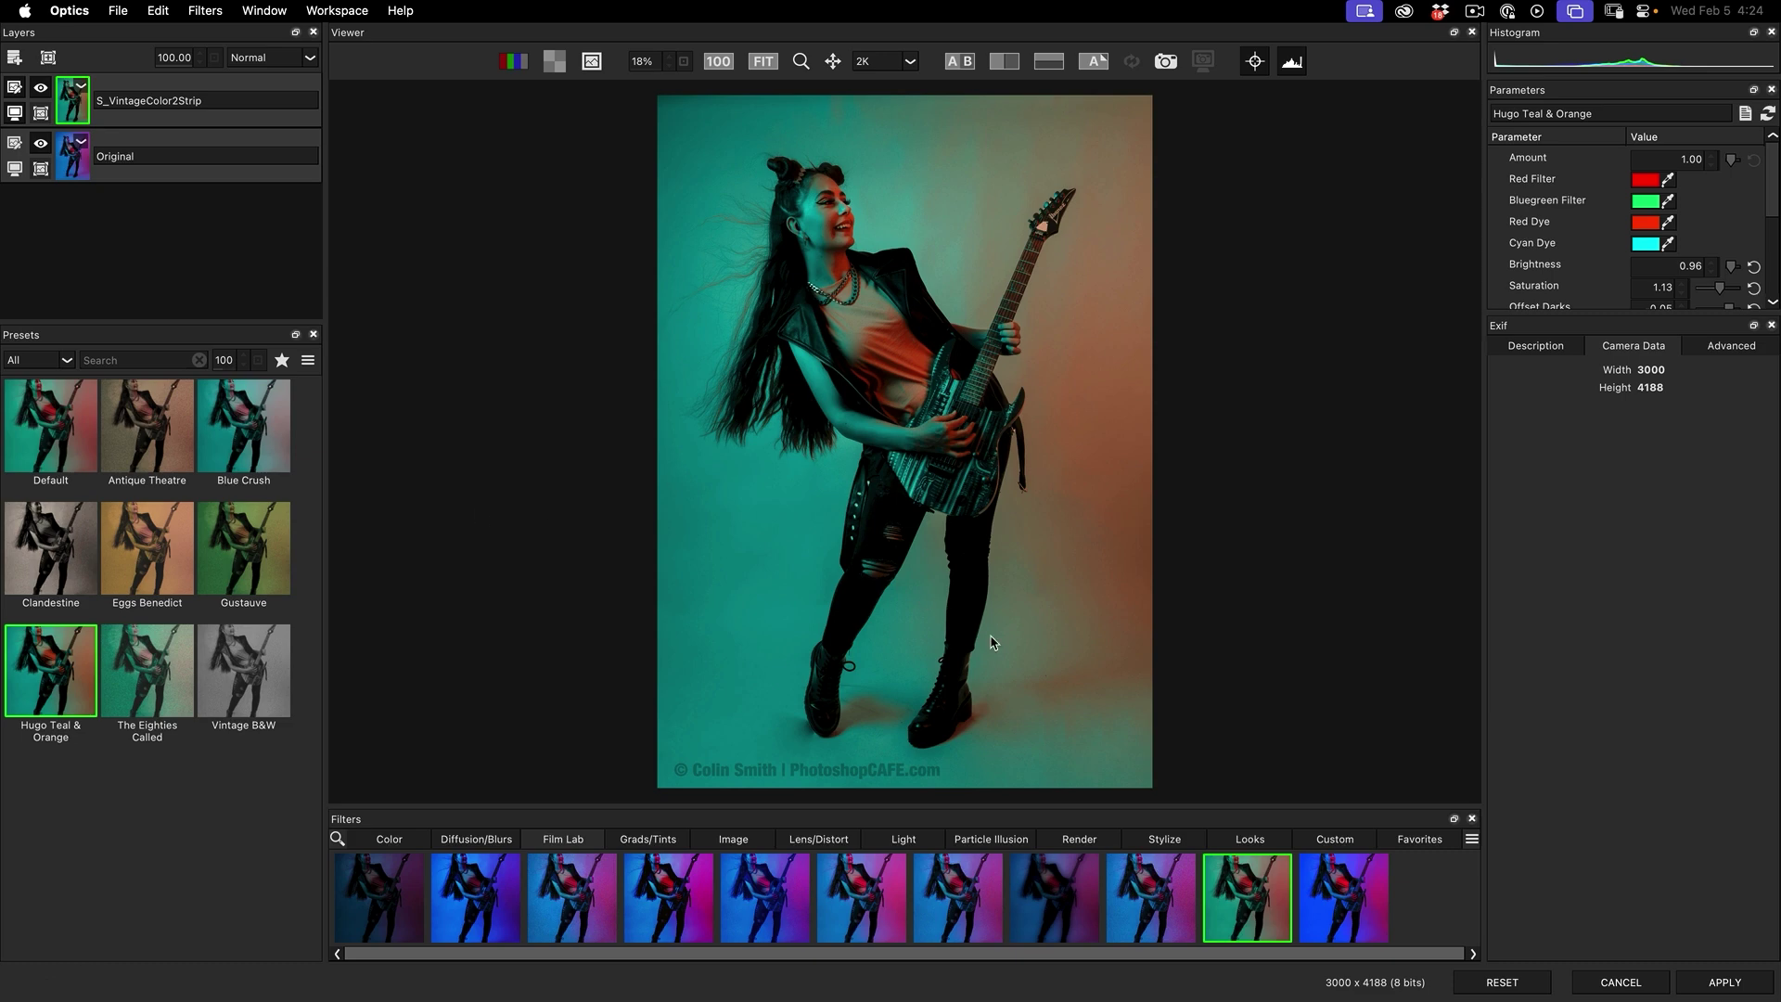
left_click(264, 552)
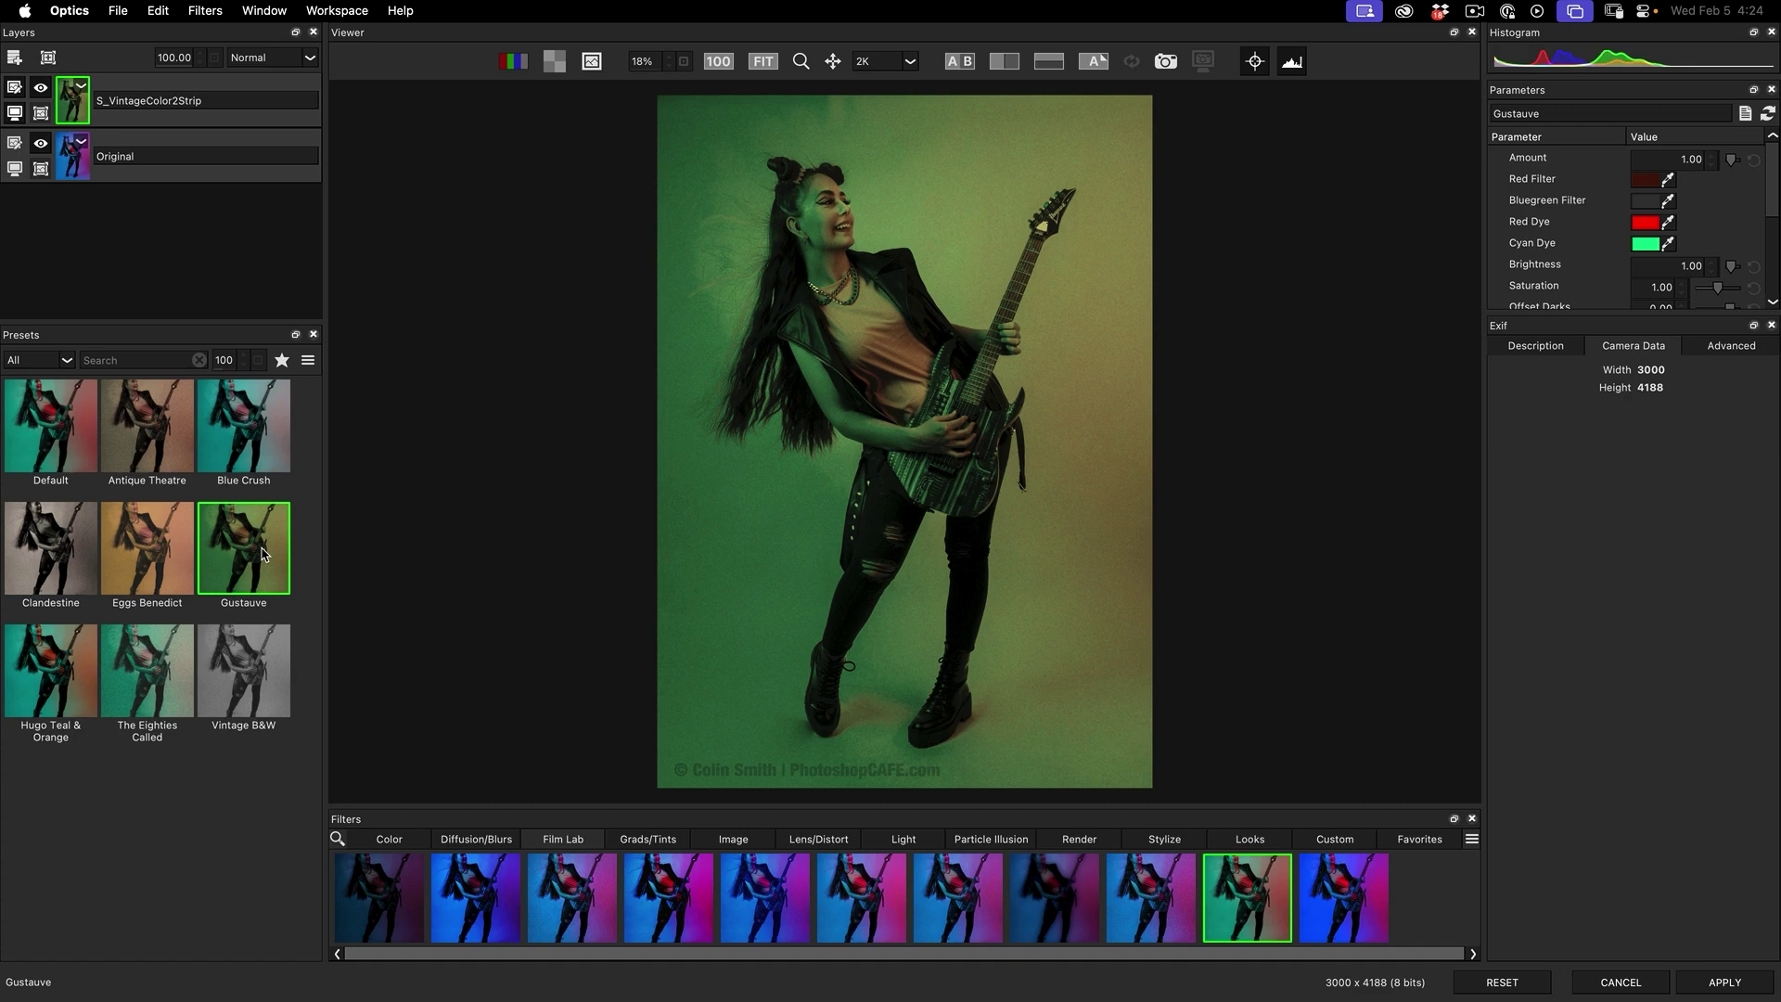
left_click(66, 650)
left_click(141, 680)
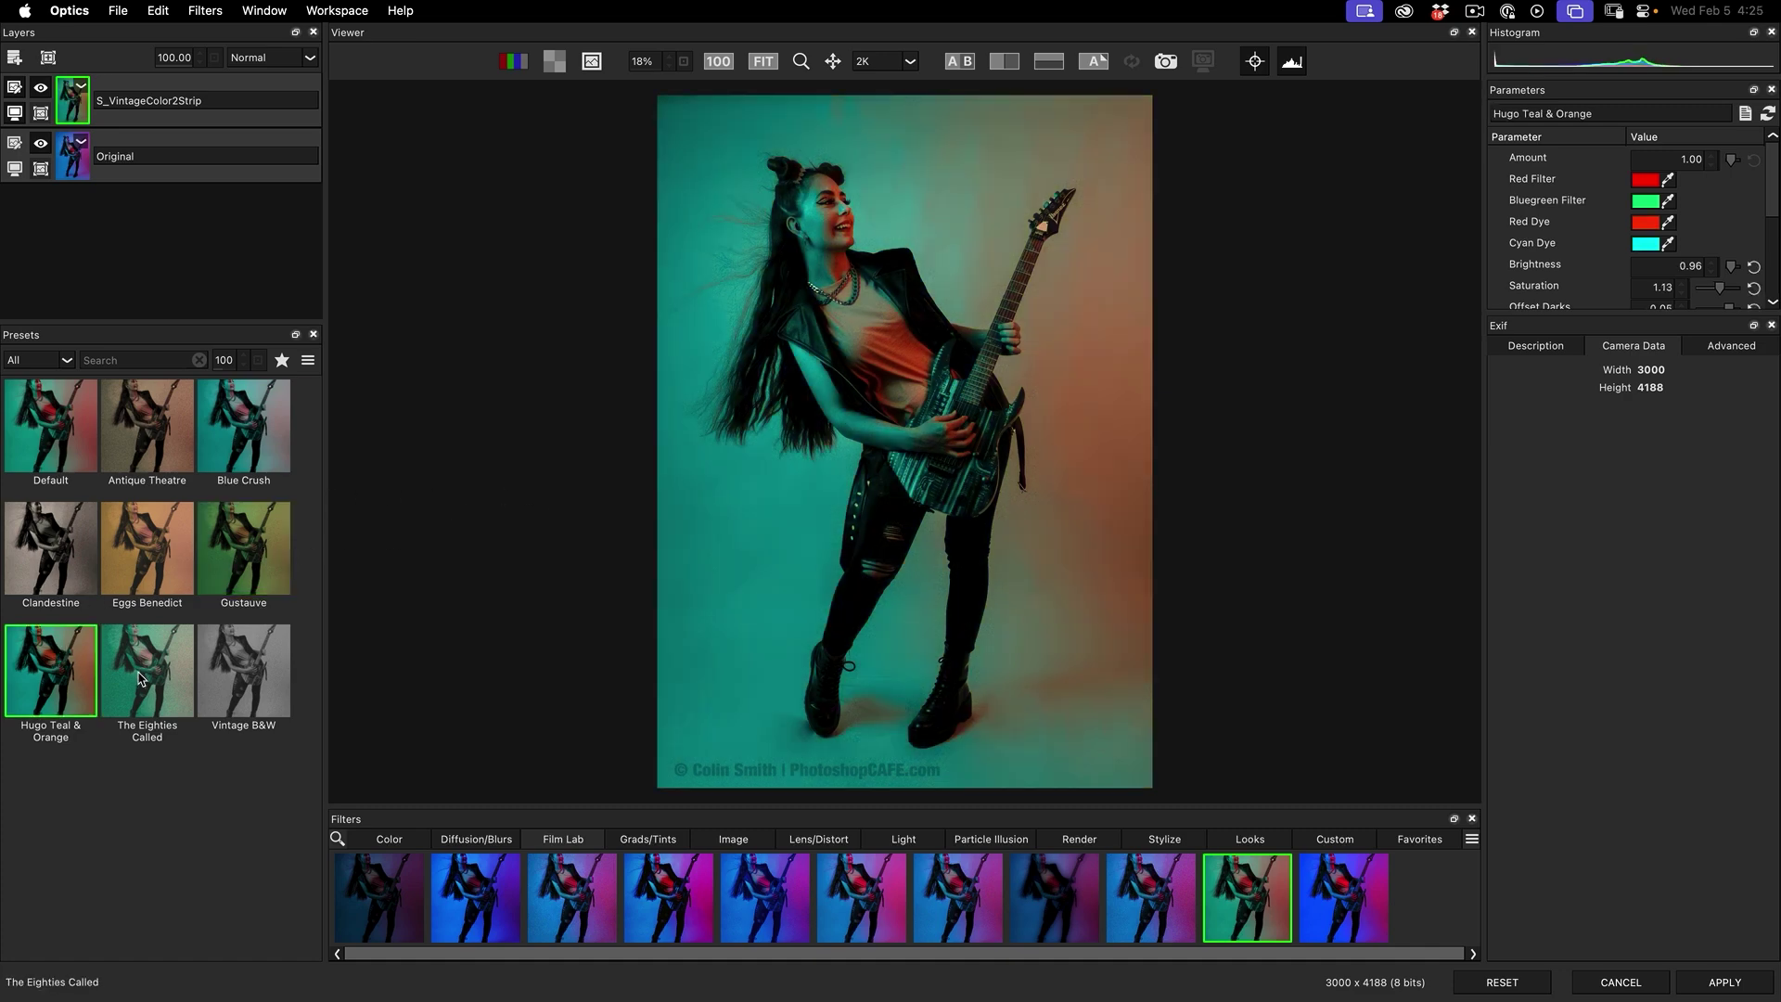
left_click(30, 698)
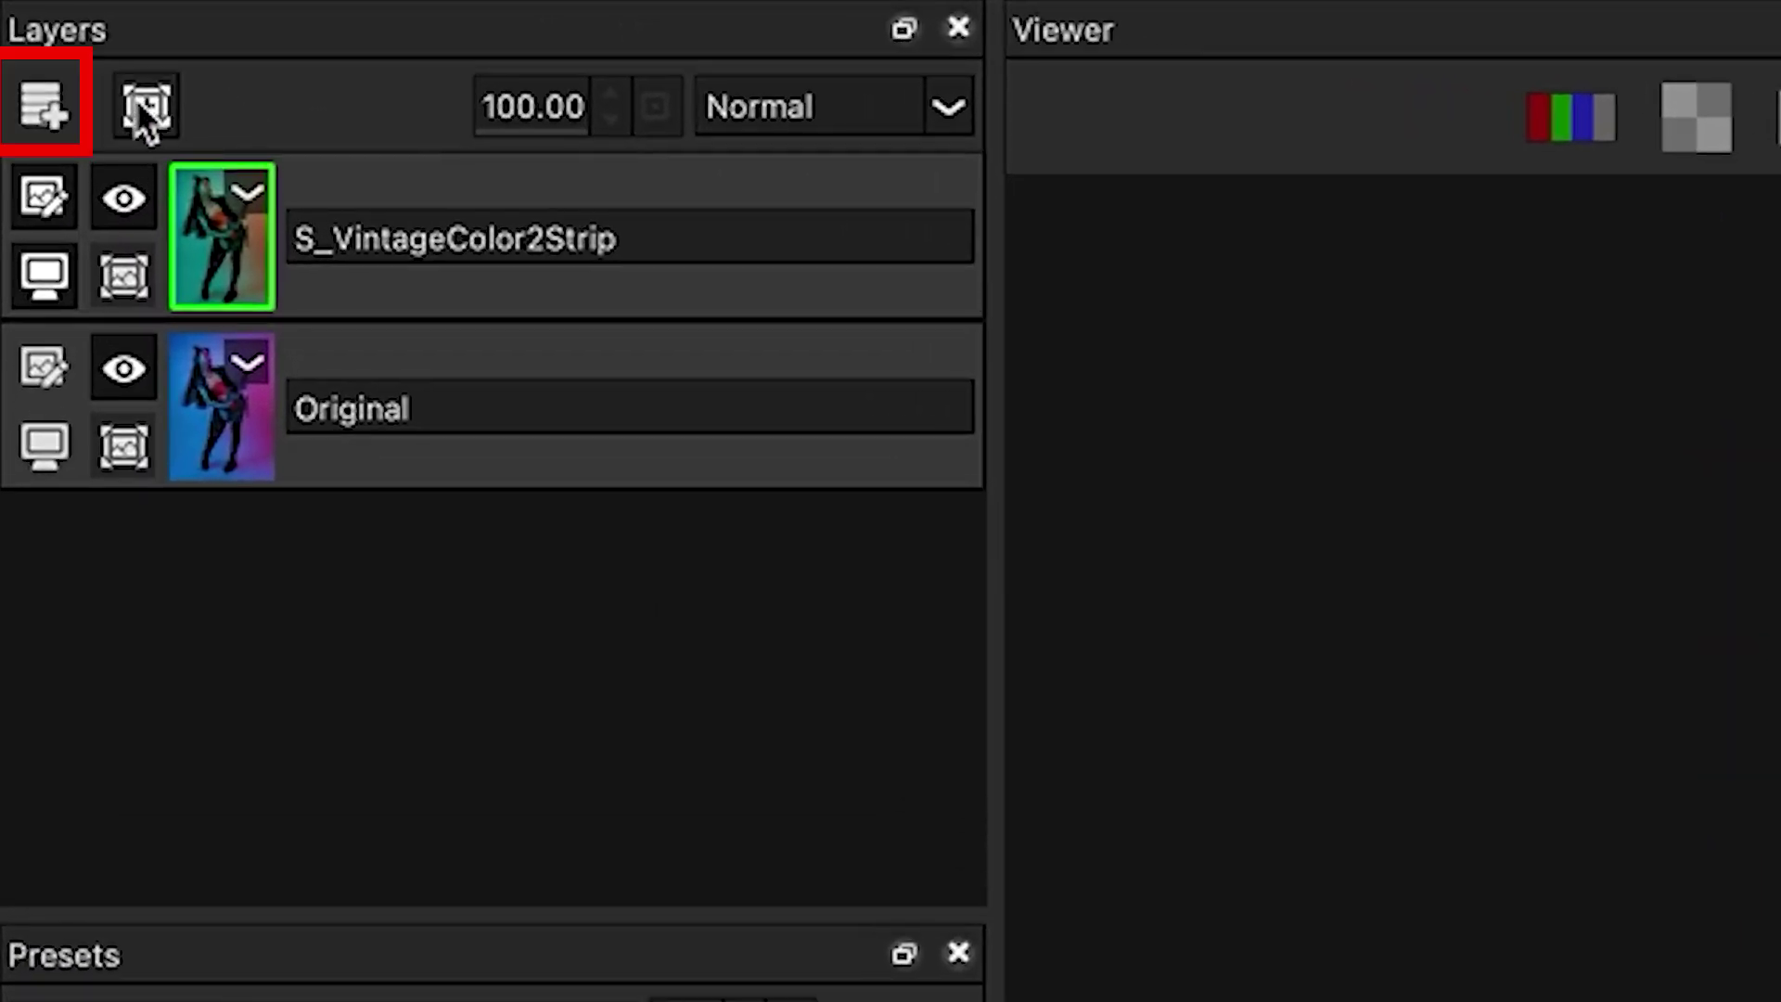
left_click(56, 109)
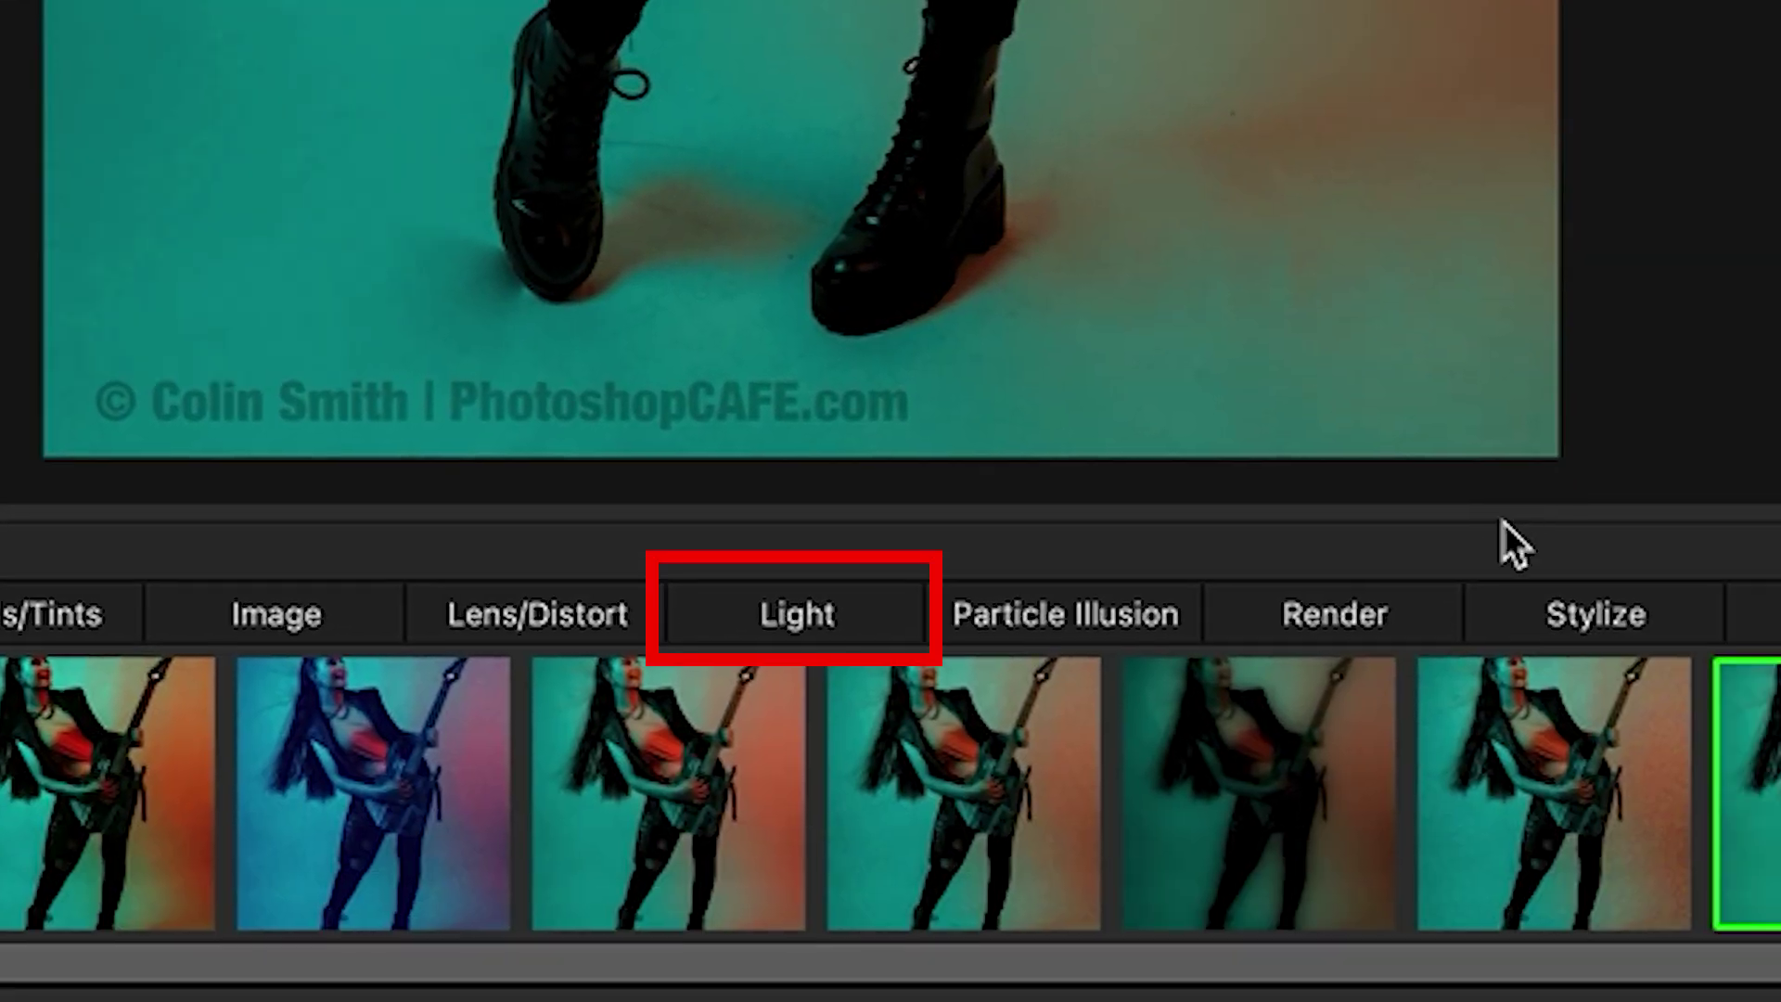
- Apply the Particle Illusion Orbs effect to the new layer
left_click(795, 614)
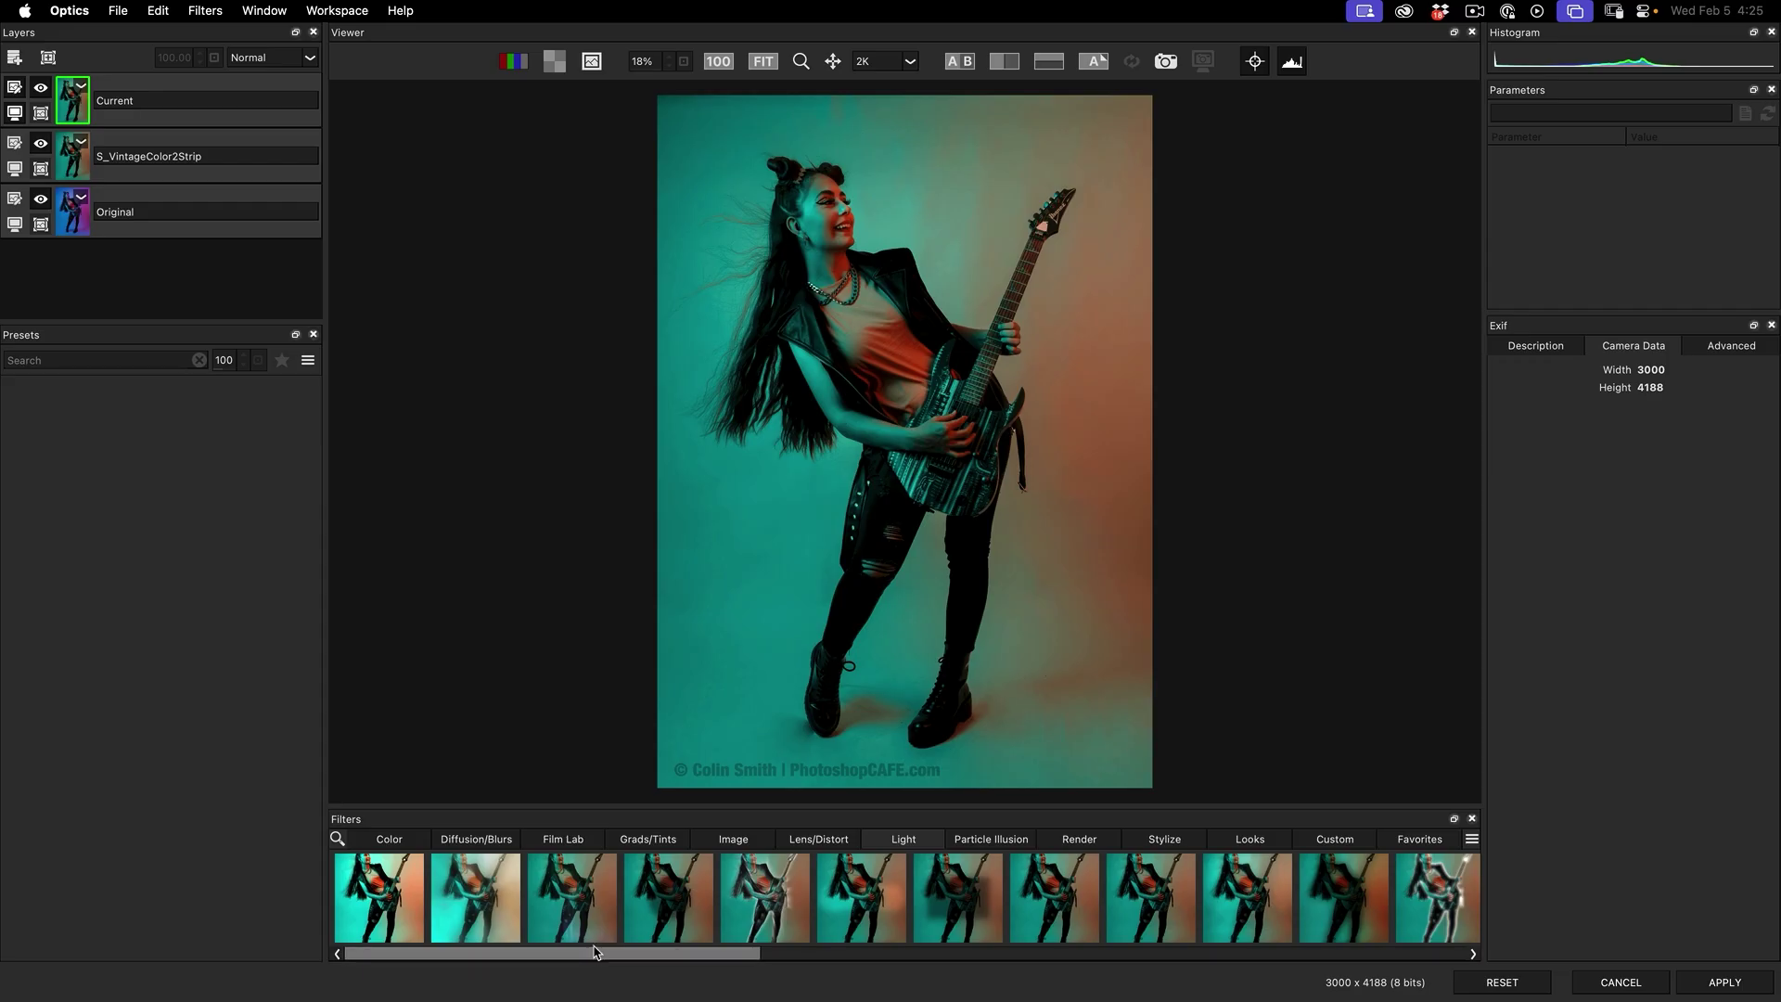
left_click_drag(595, 952, 989, 966)
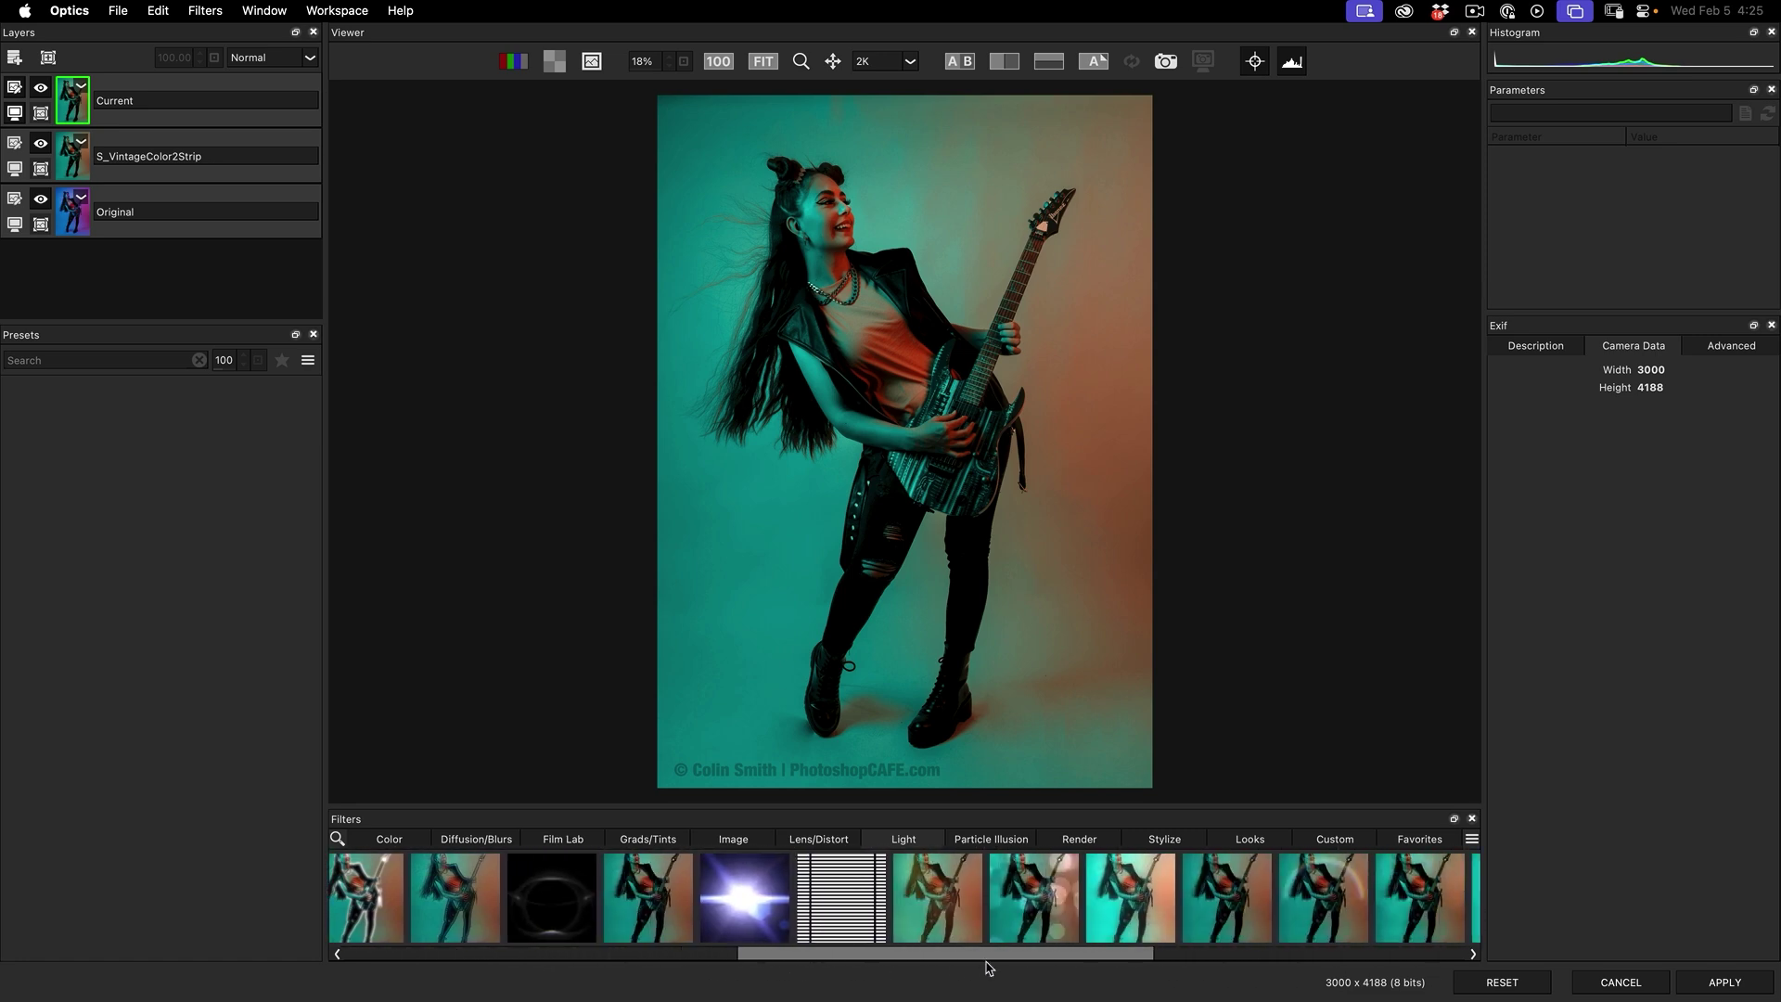
left_click(989, 861)
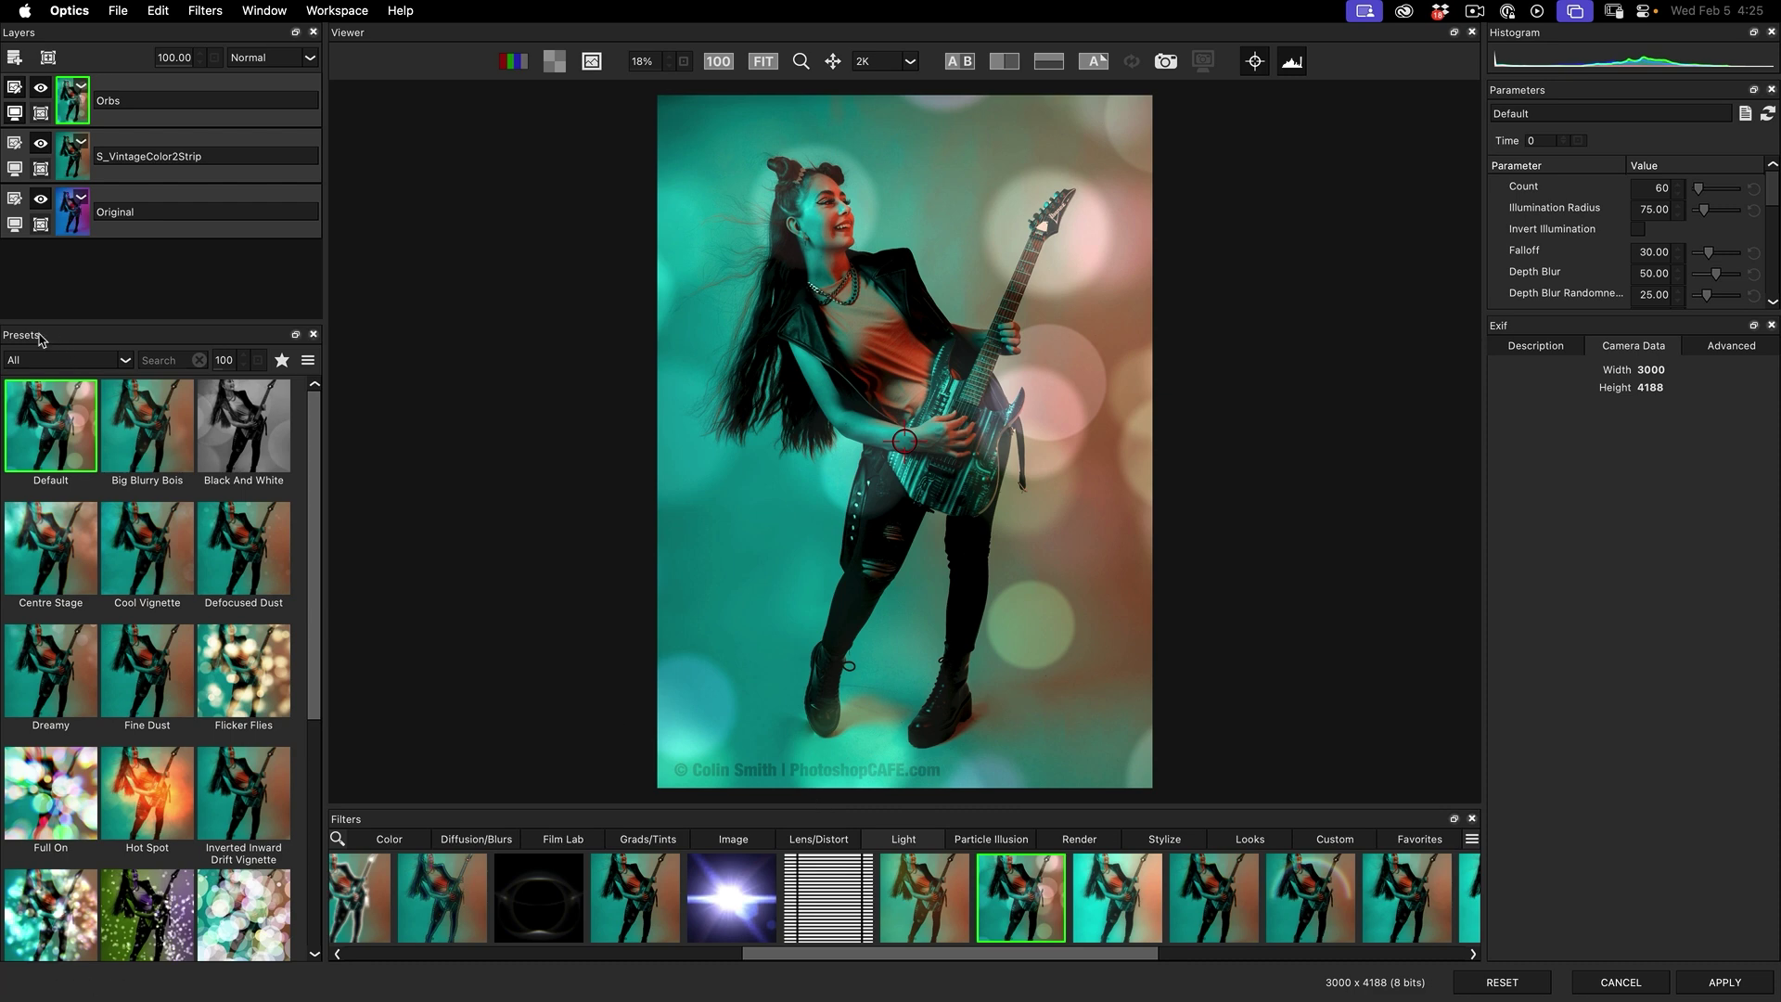
- Compare Orbs presets like Flicker Flies, Pocka Dot Drift and Stars in Space, settling on Hot Spot
left_click(228, 682)
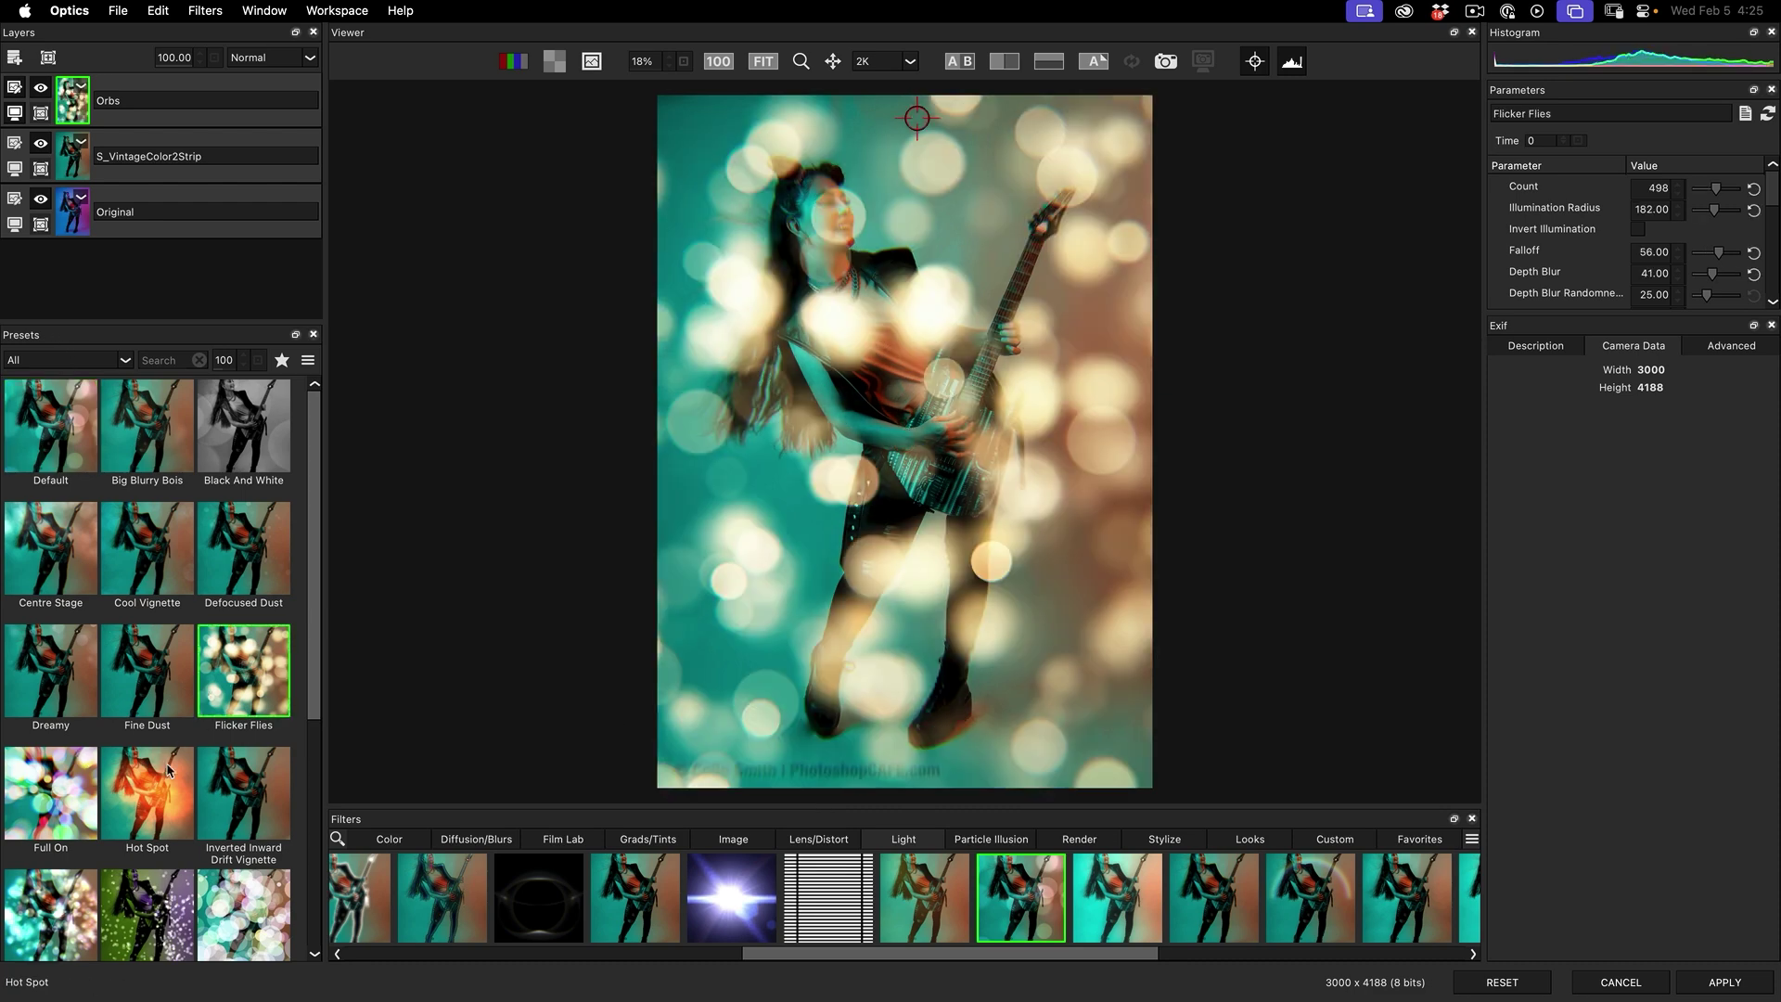
left_click(147, 796)
left_click(246, 904)
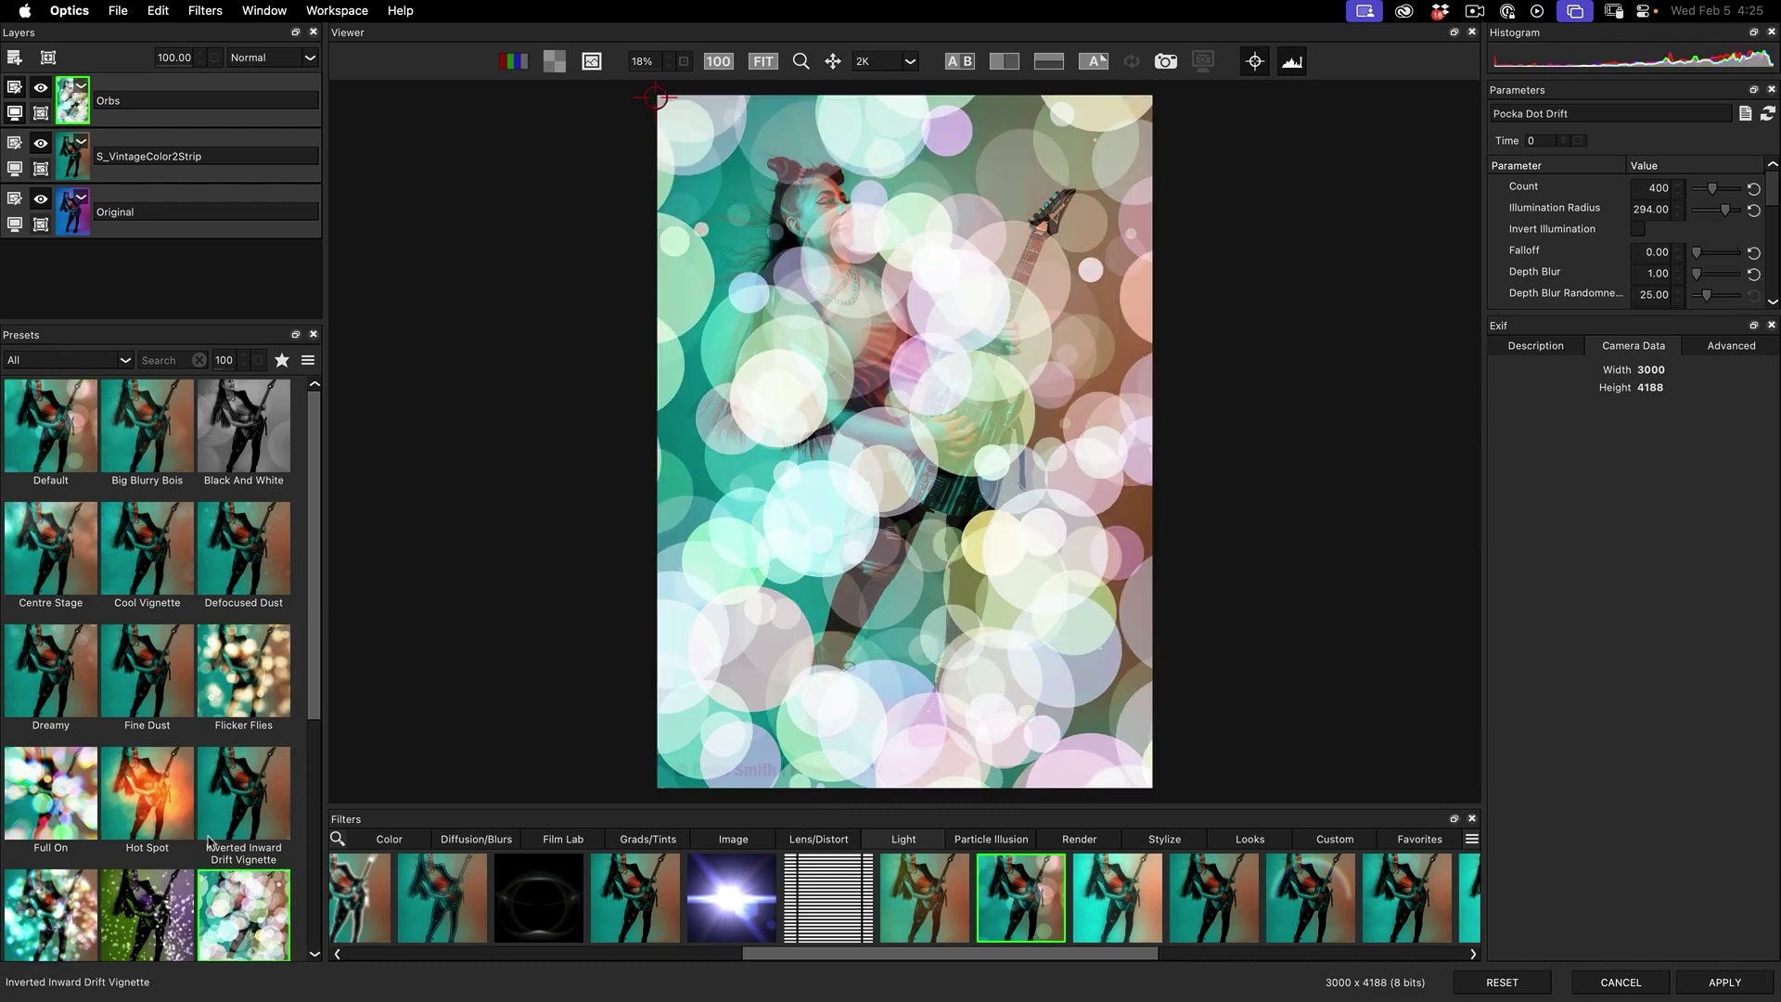
scroll(195, 740, "down", 2)
scroll(194, 739, "down", 2)
left_click(149, 816)
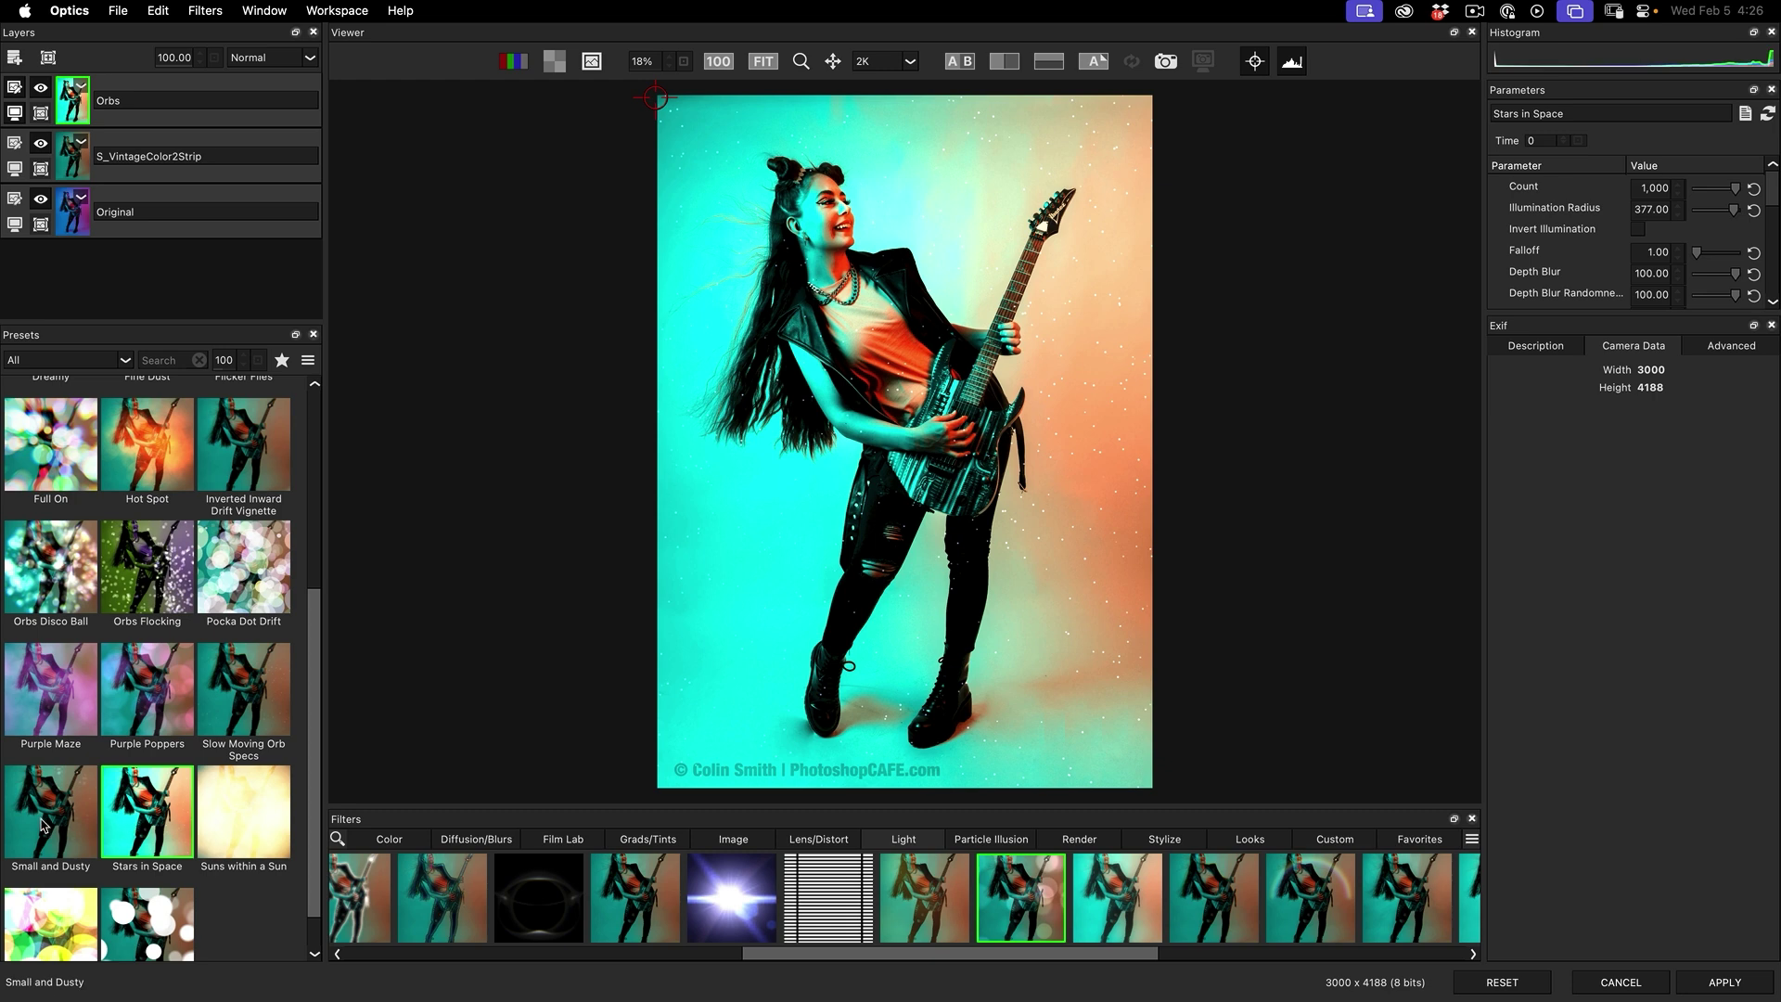
left_click(42, 823)
left_click(130, 813)
scroll(160, 649, "up", 3)
left_click(154, 768)
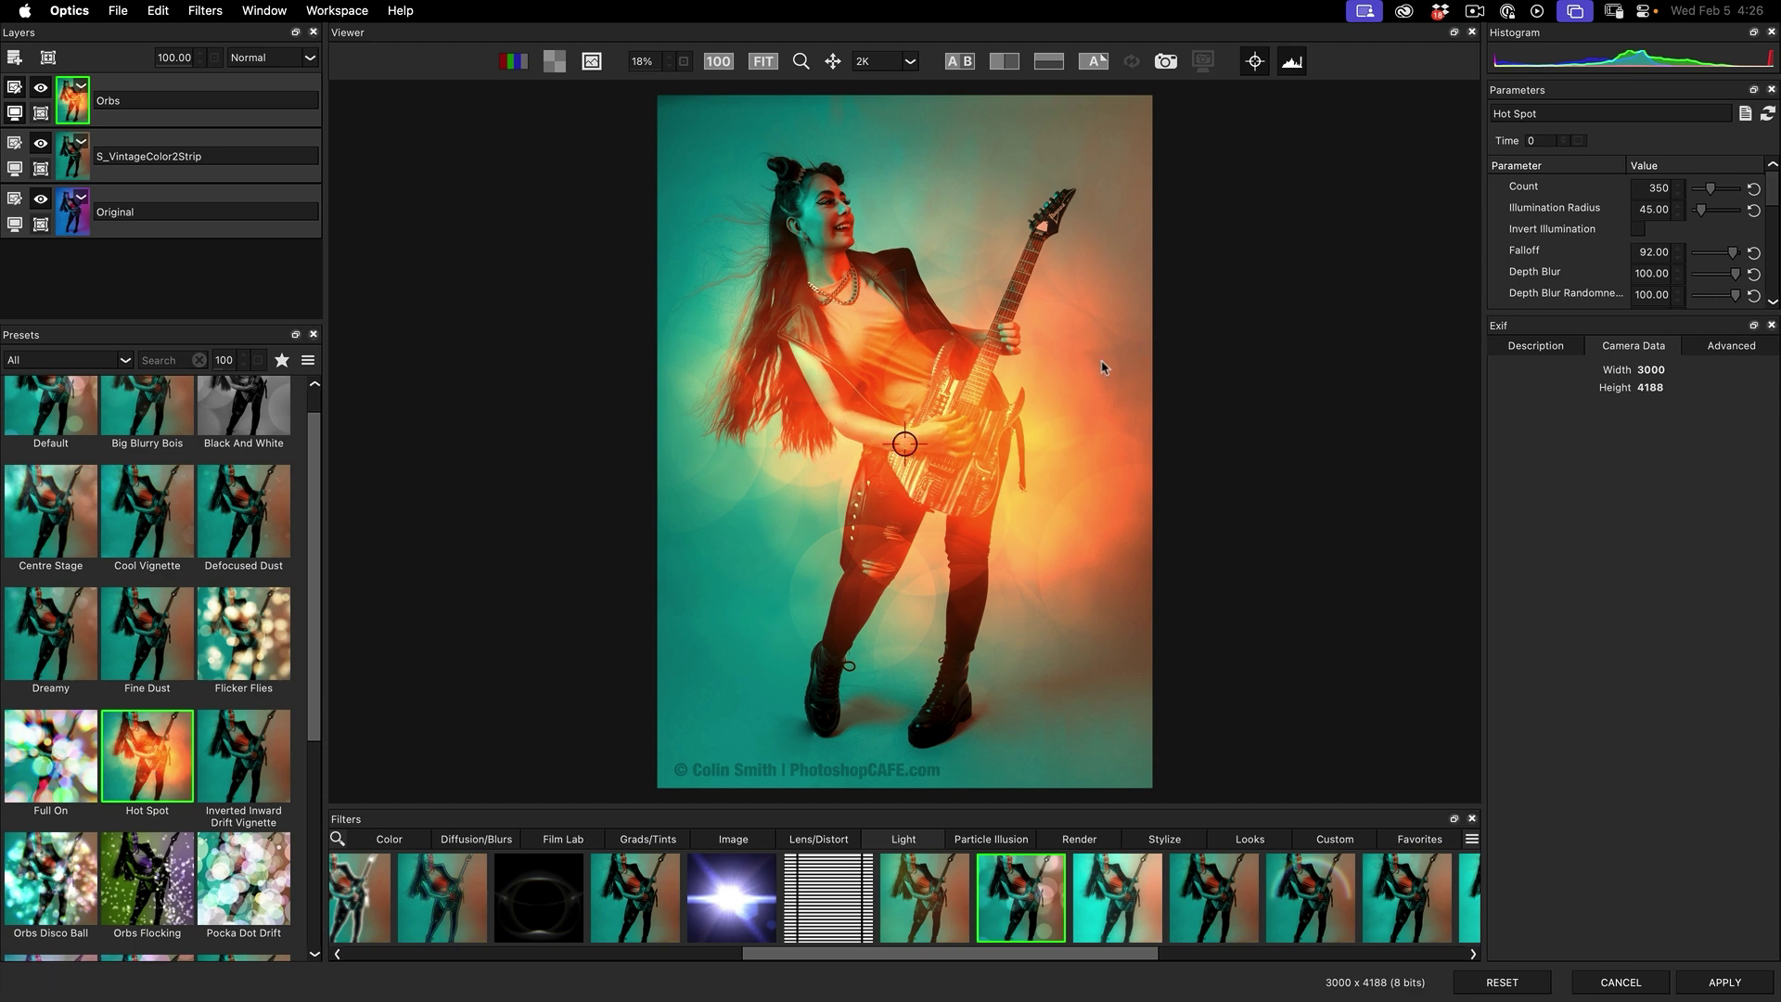
- Raise the Orbs Count to 619 and recolour the glow from orange to blue-violet
left_click_drag(1711, 189, 1722, 192)
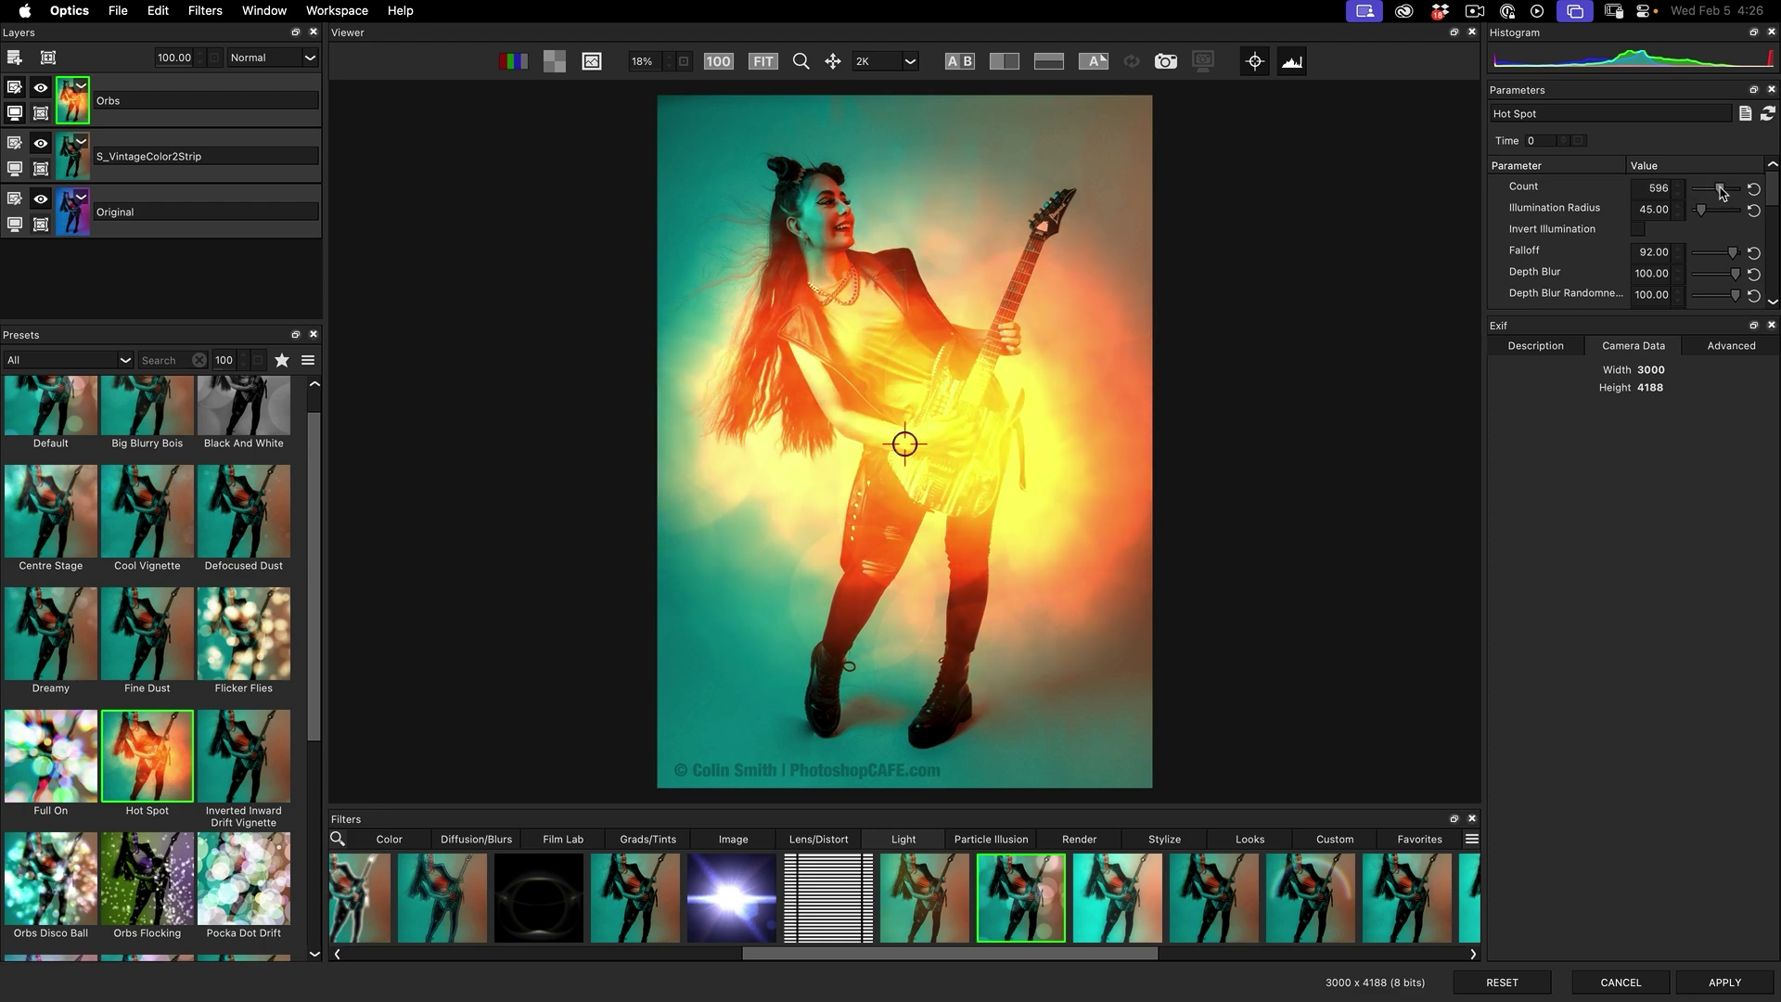
left_click_drag(1572, 315, 1559, 657)
left_click(1646, 430)
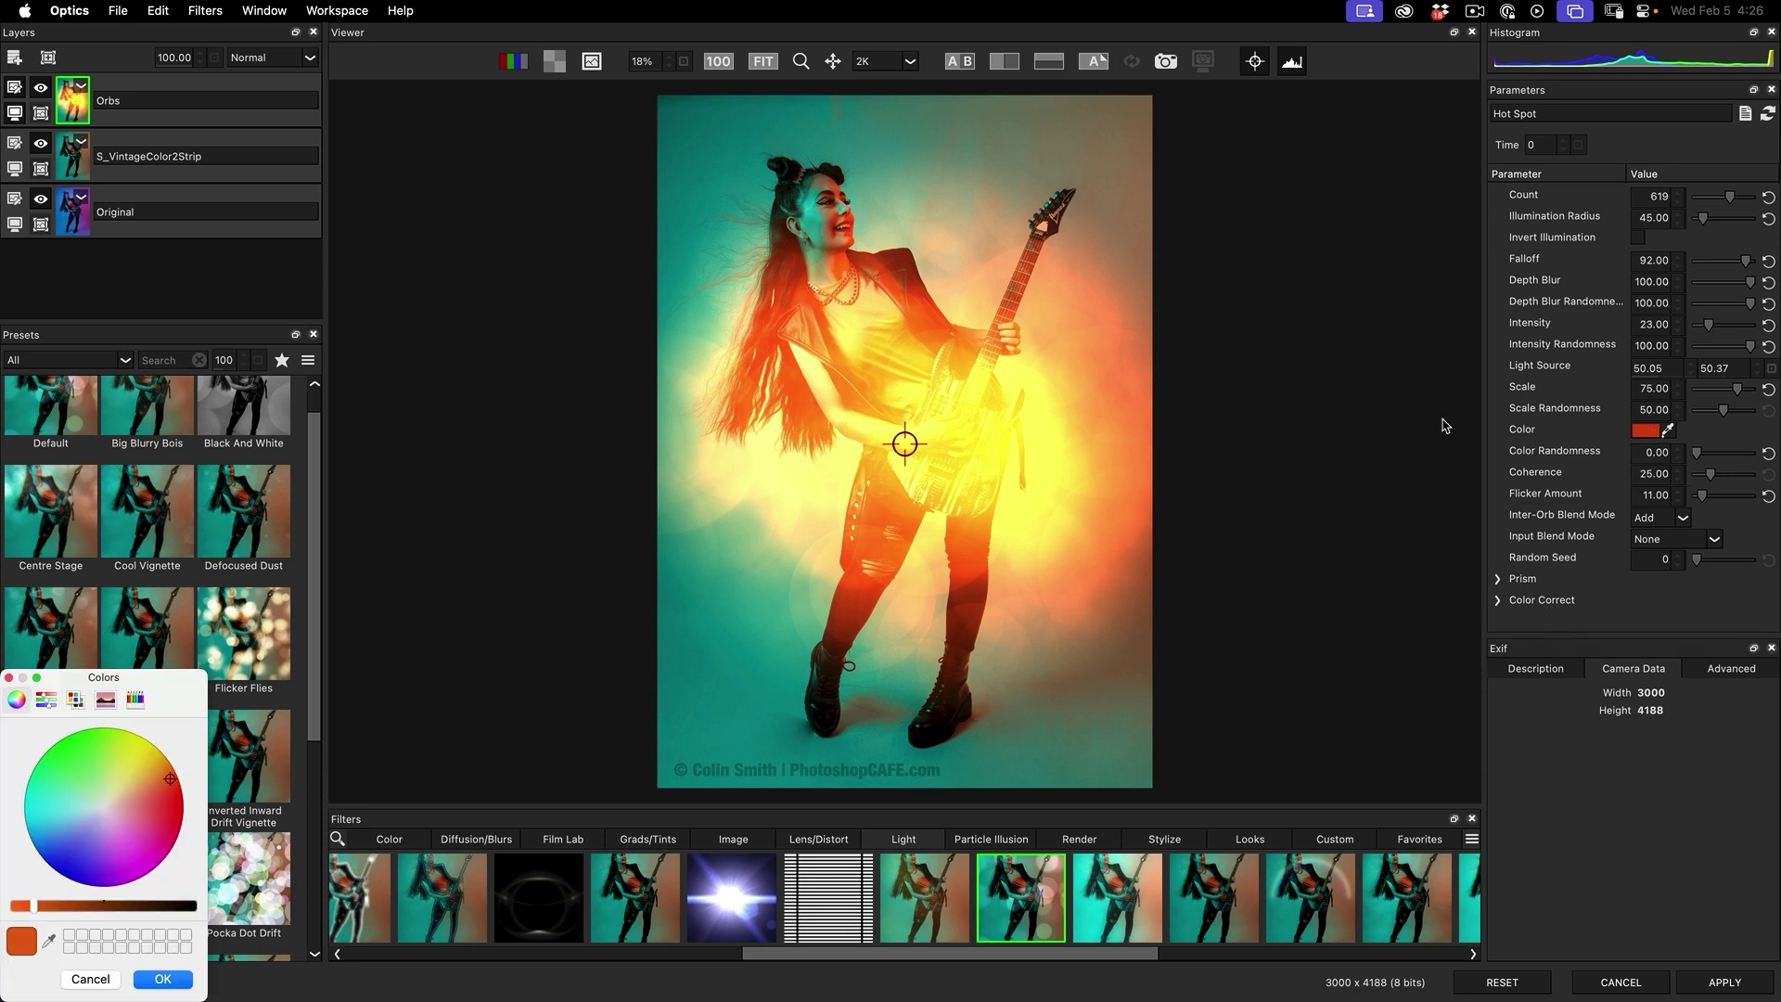
left_click_drag(156, 670, 357, 346)
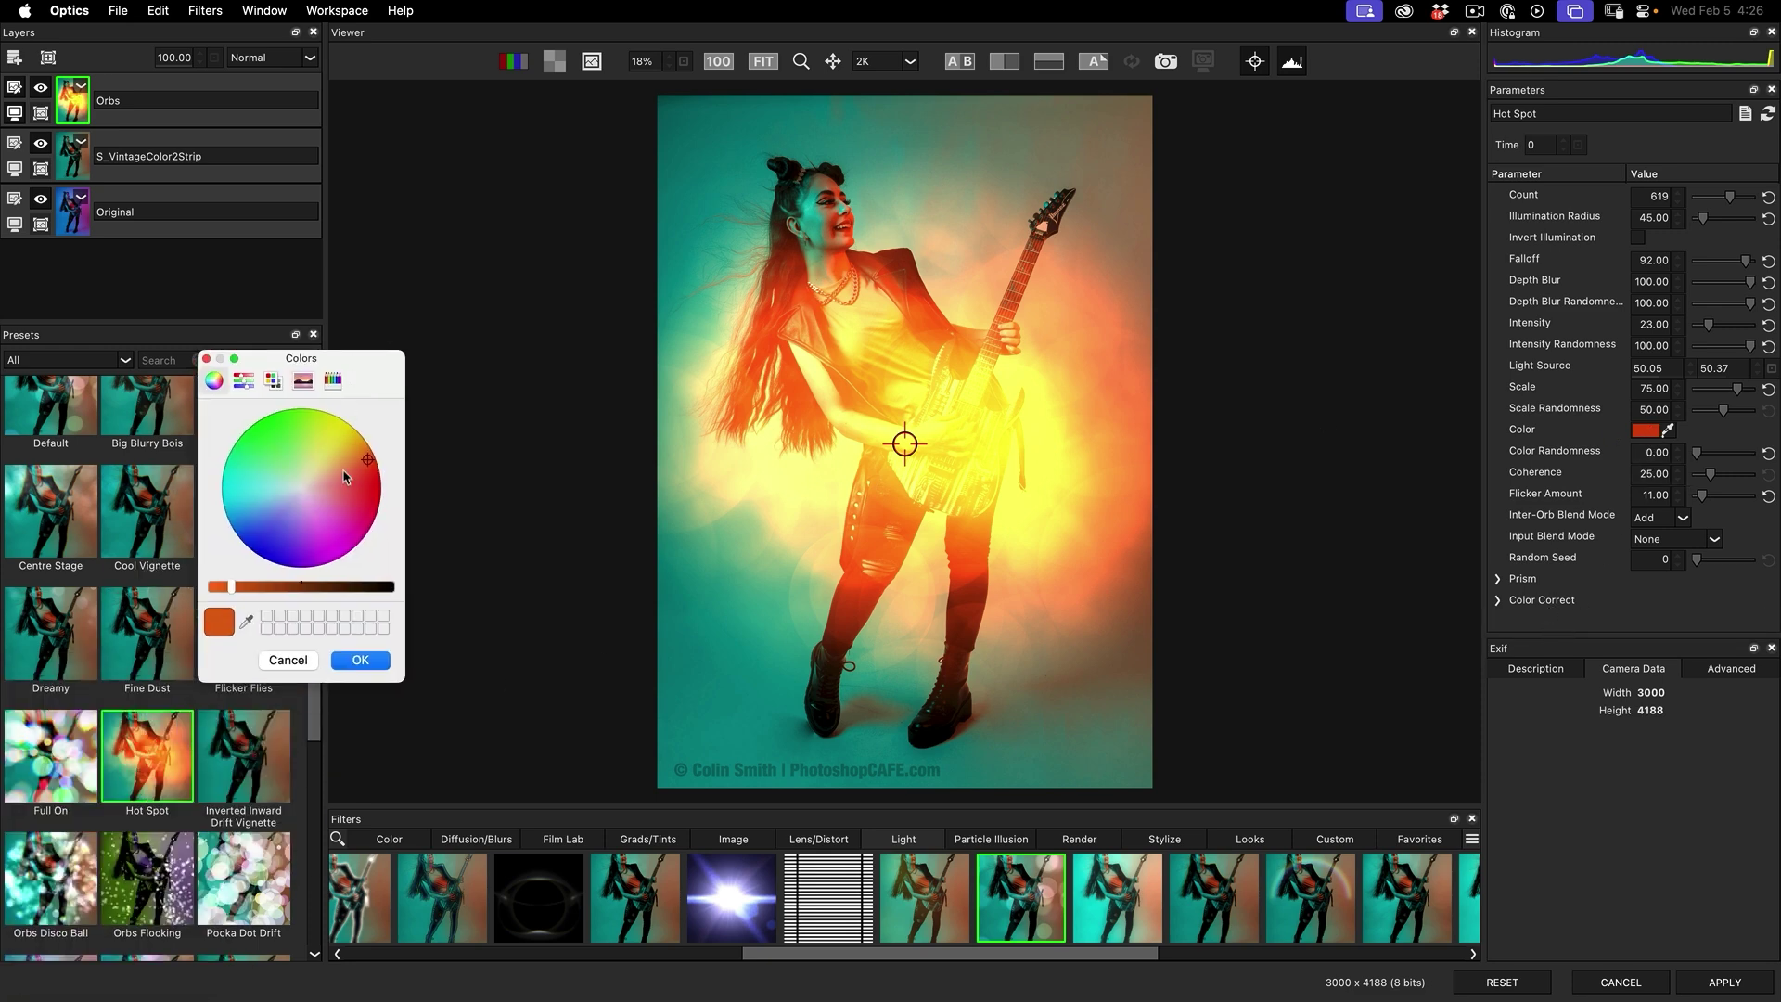
left_click(332, 452)
left_click_drag(271, 545, 277, 547)
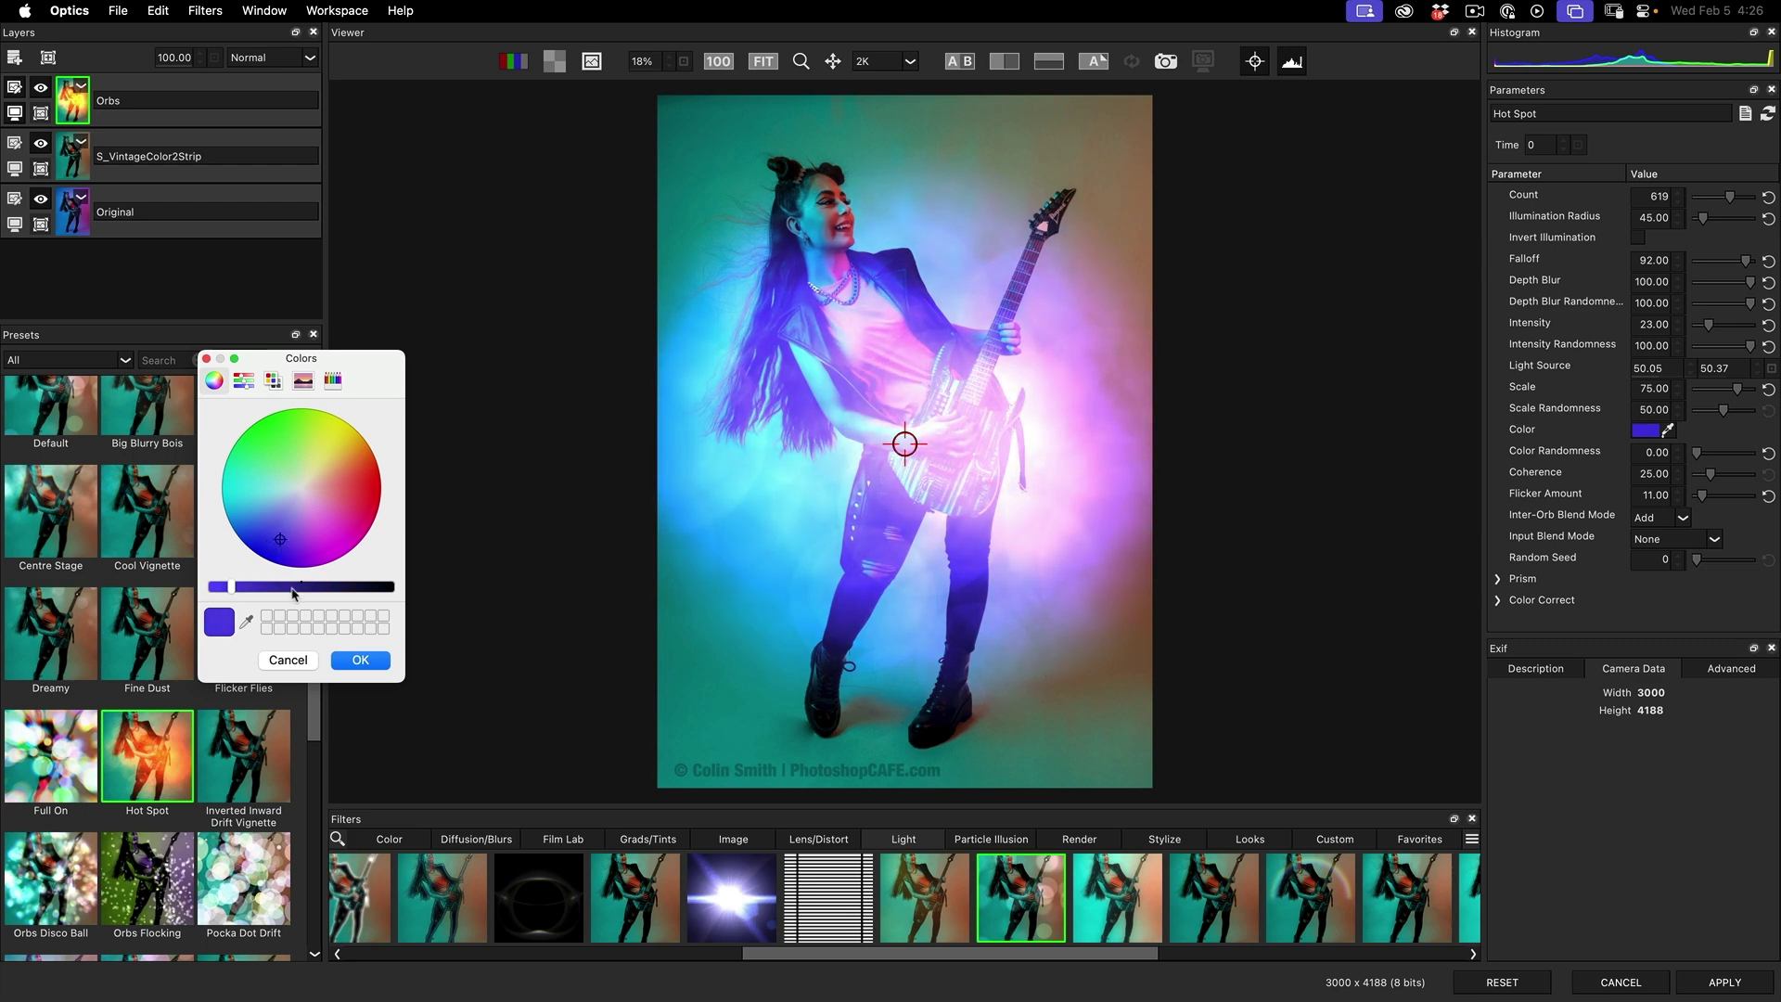
left_click(351, 661)
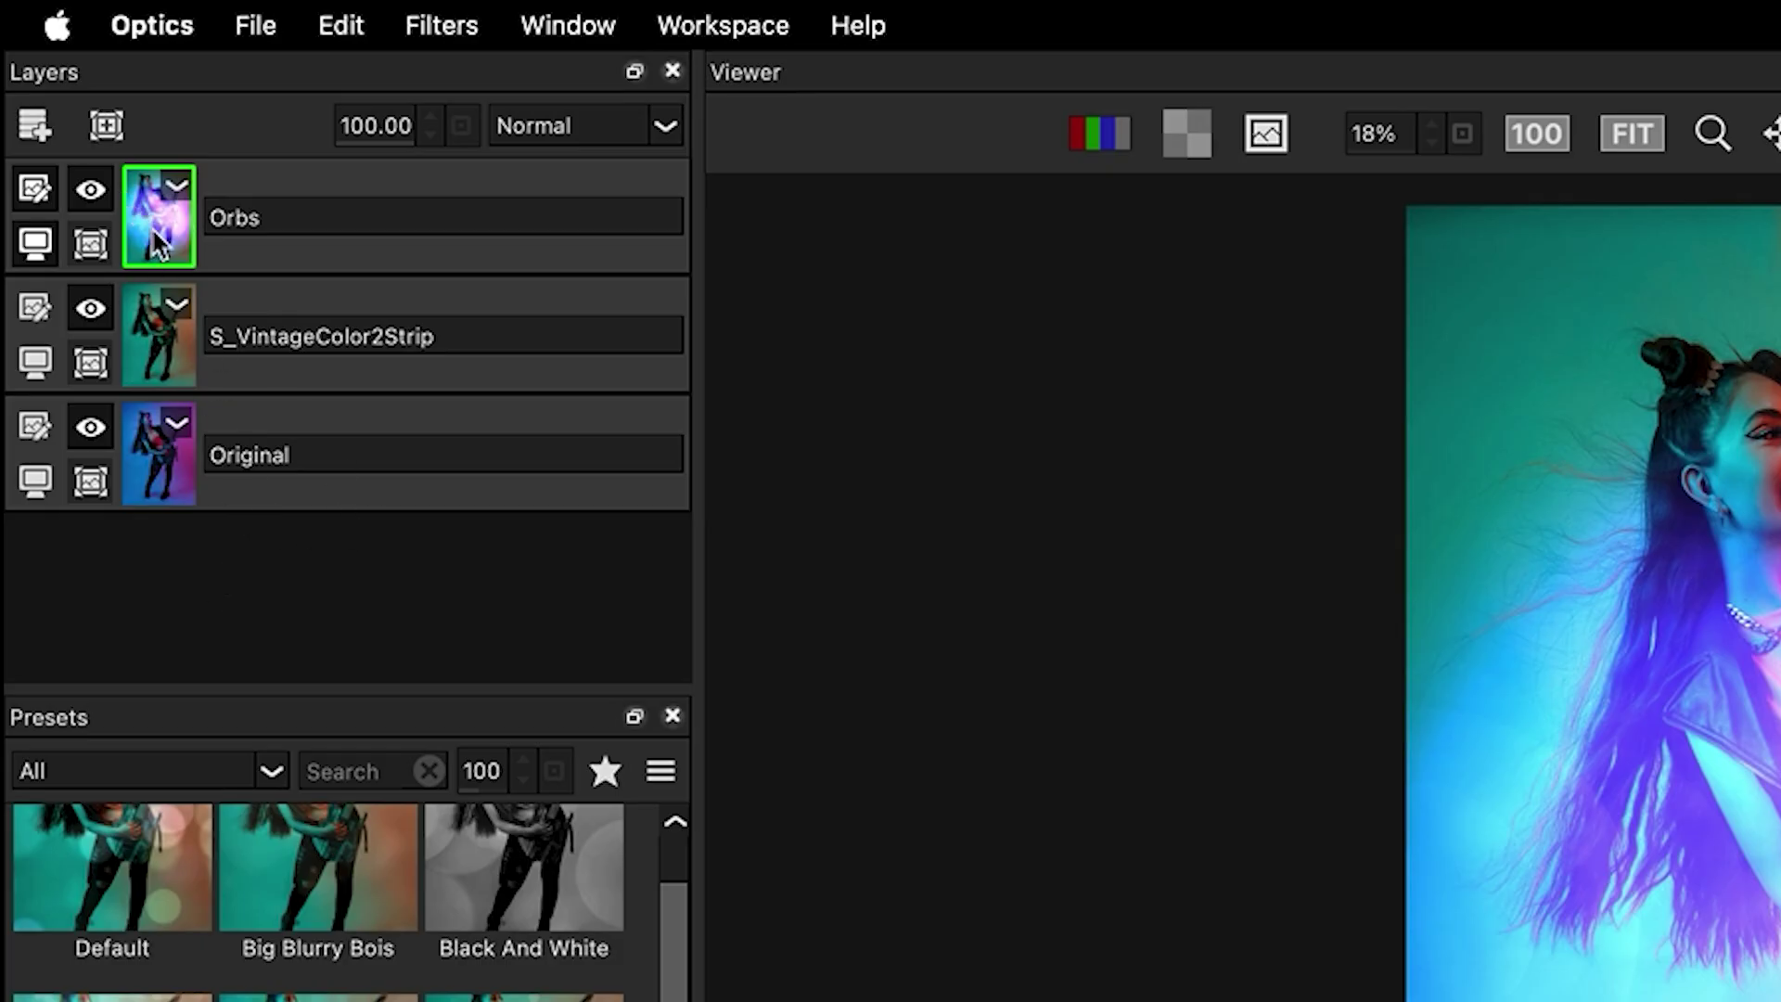
- Add a Mask ML mask to the Orbs layer from the mask types list
left_click(108, 130)
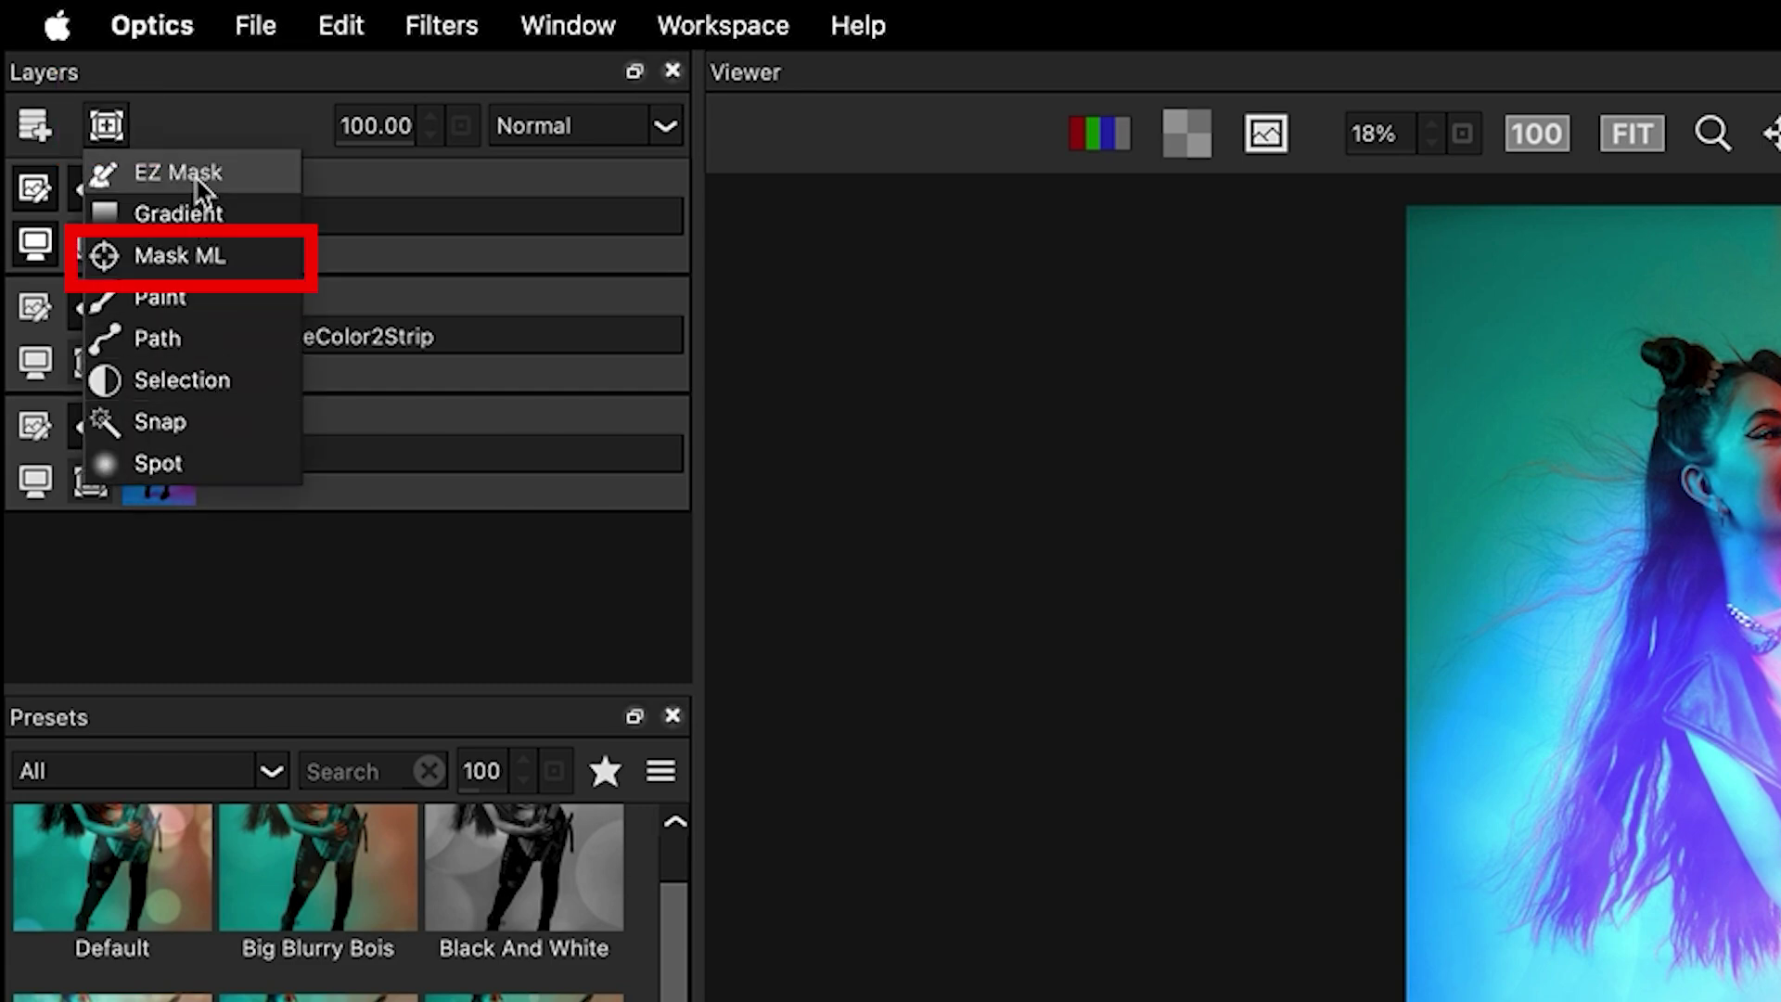
mouse_move(195, 178)
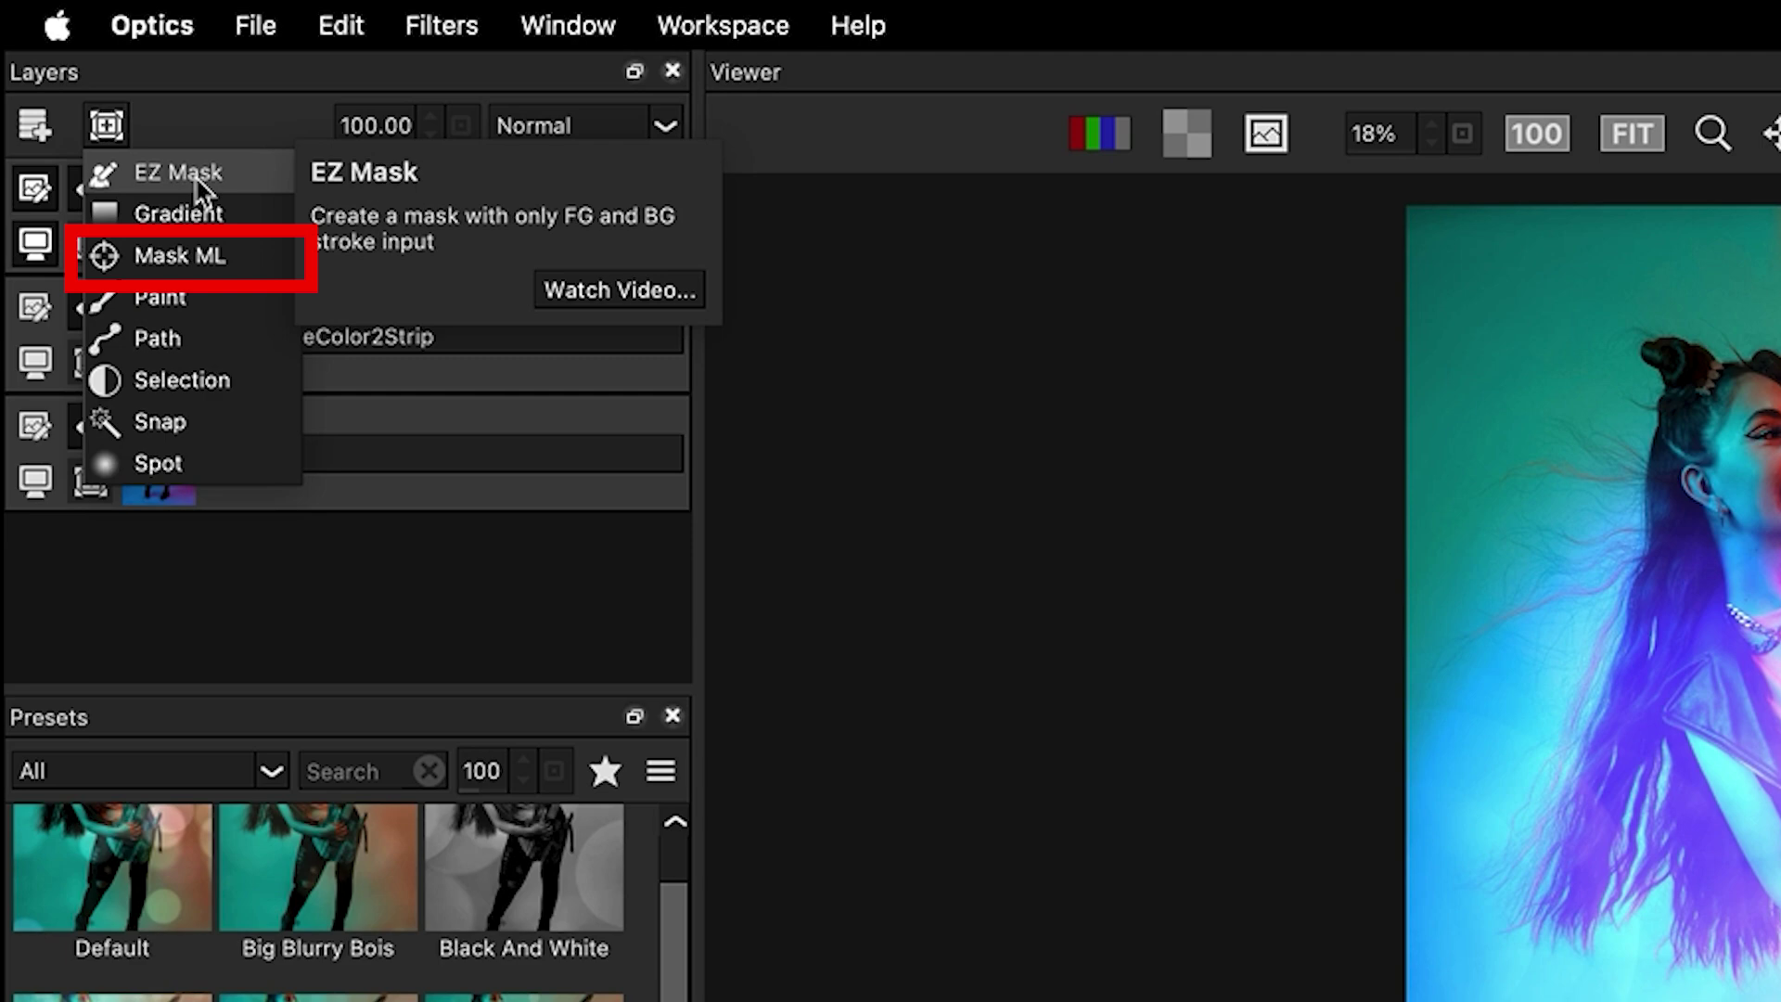
mouse_move(198, 257)
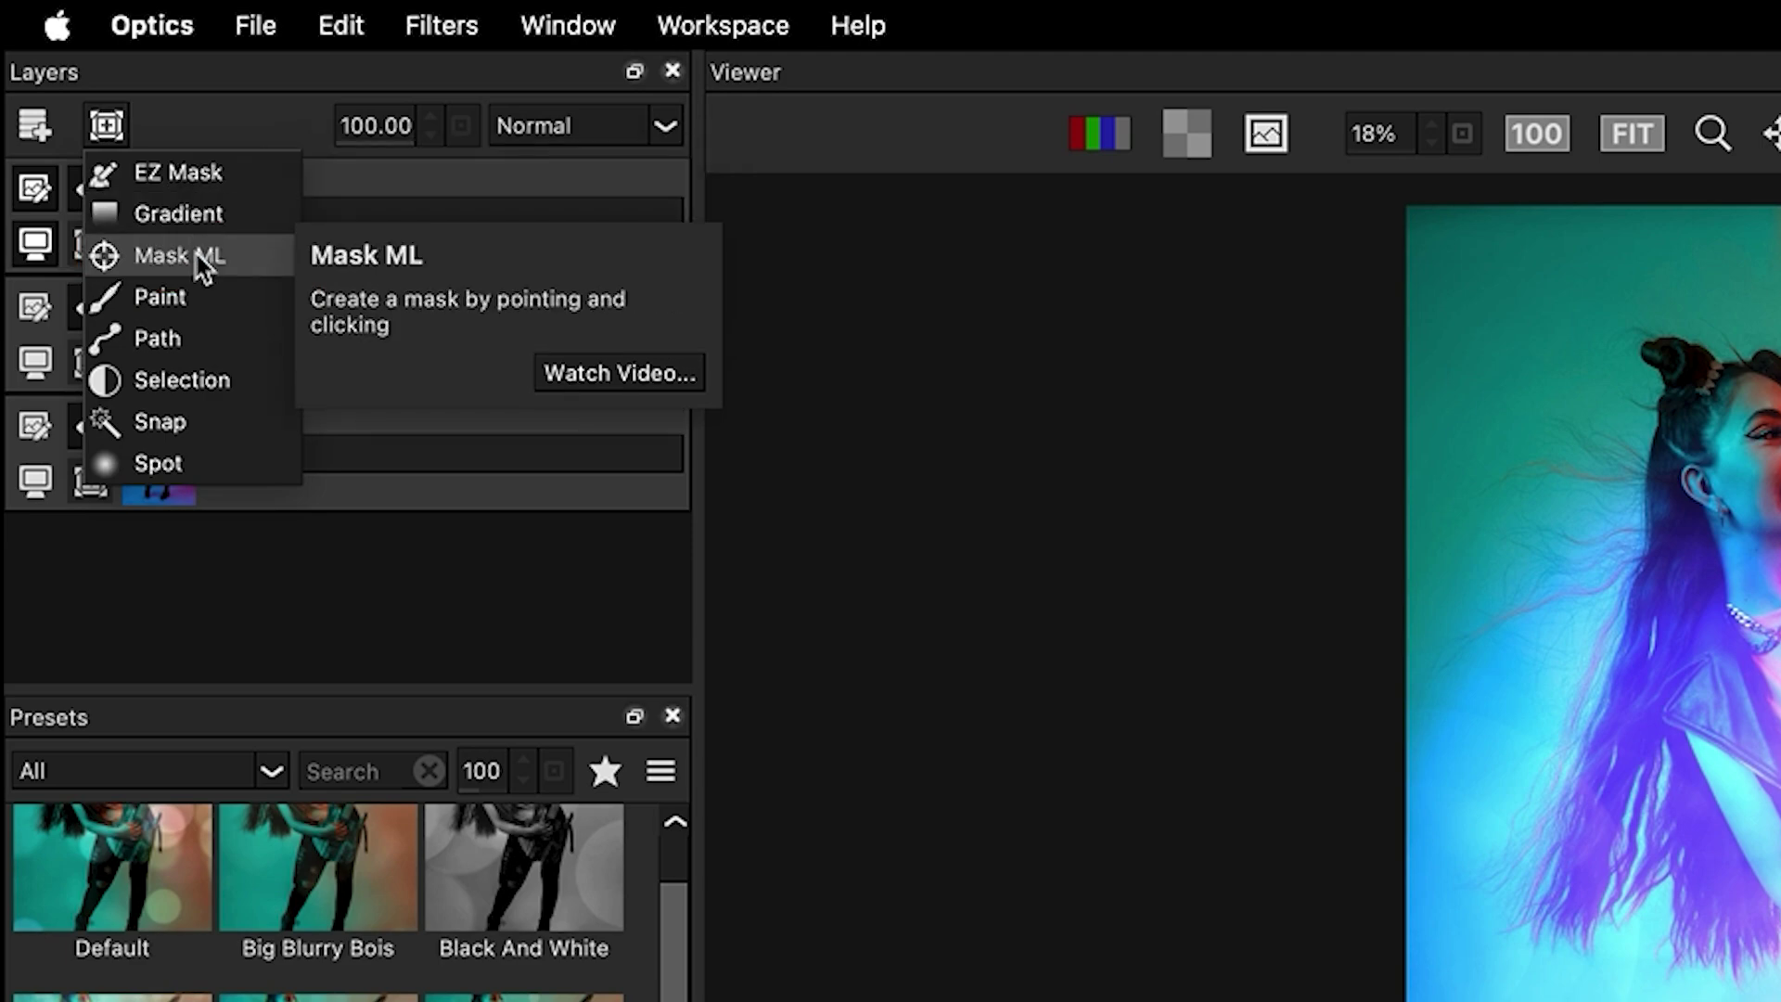
left_click(198, 260)
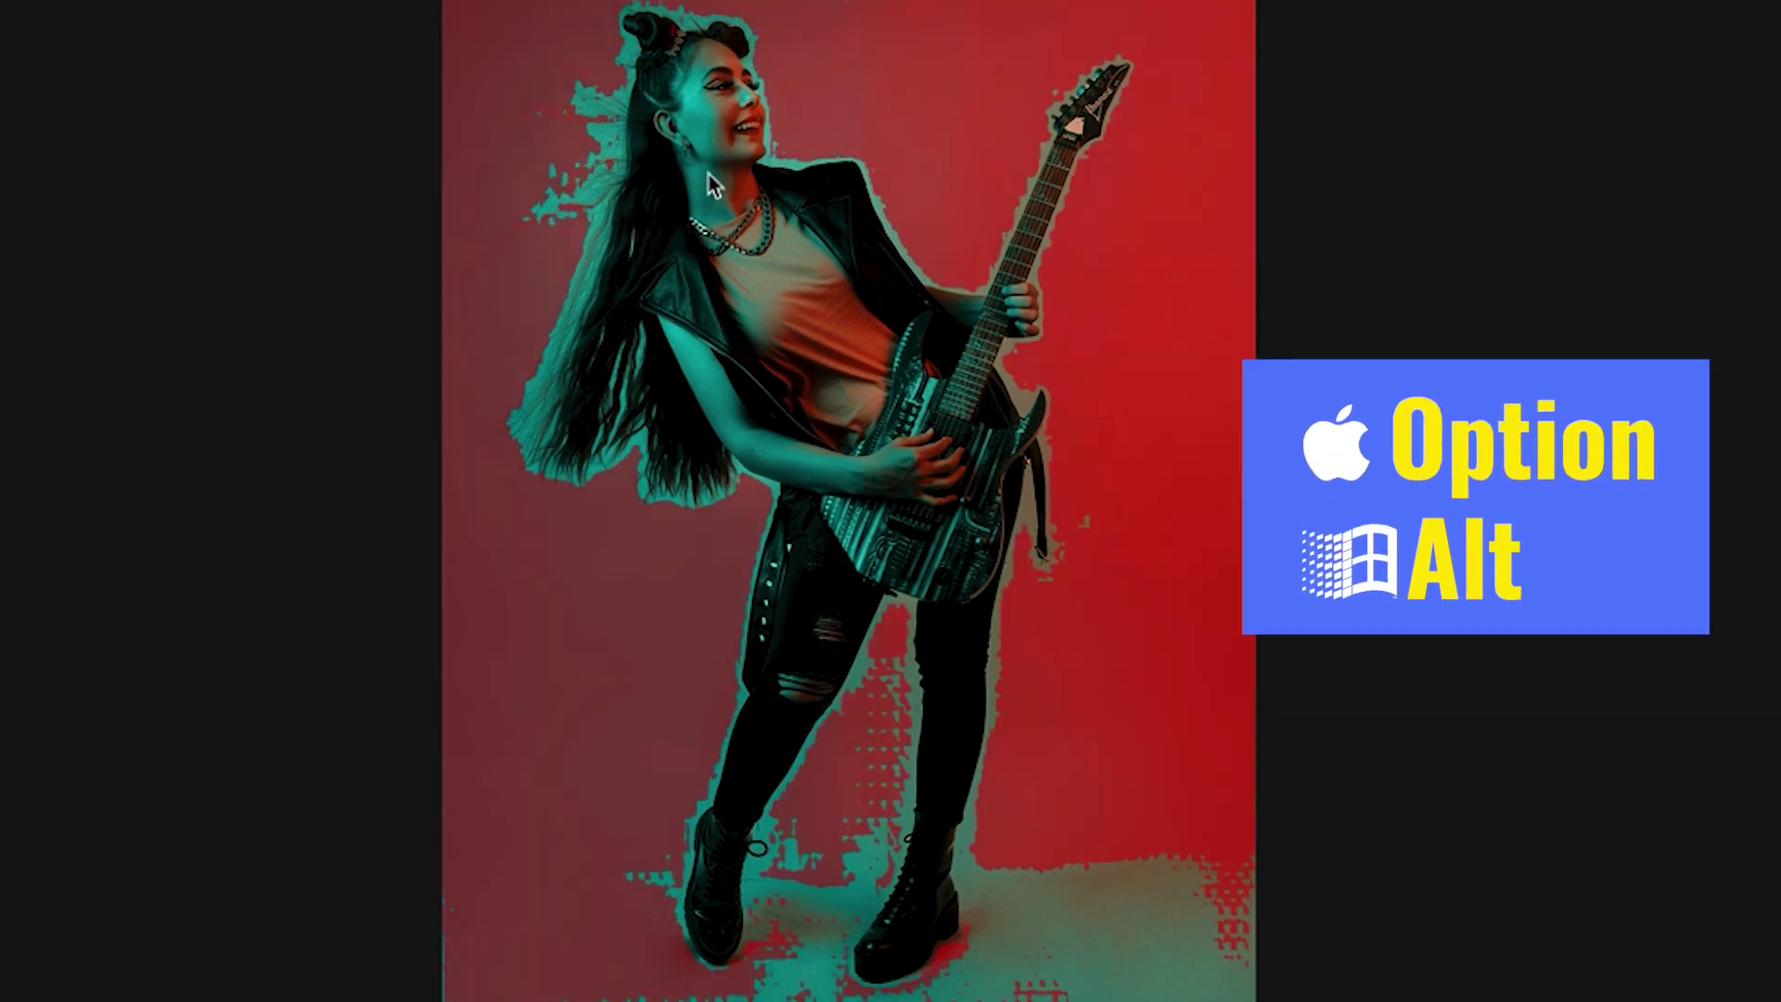
- Mask the shirt, arm, hair and guitar, apply Generate Edge, then hide the mask overlay
left_click(768, 246)
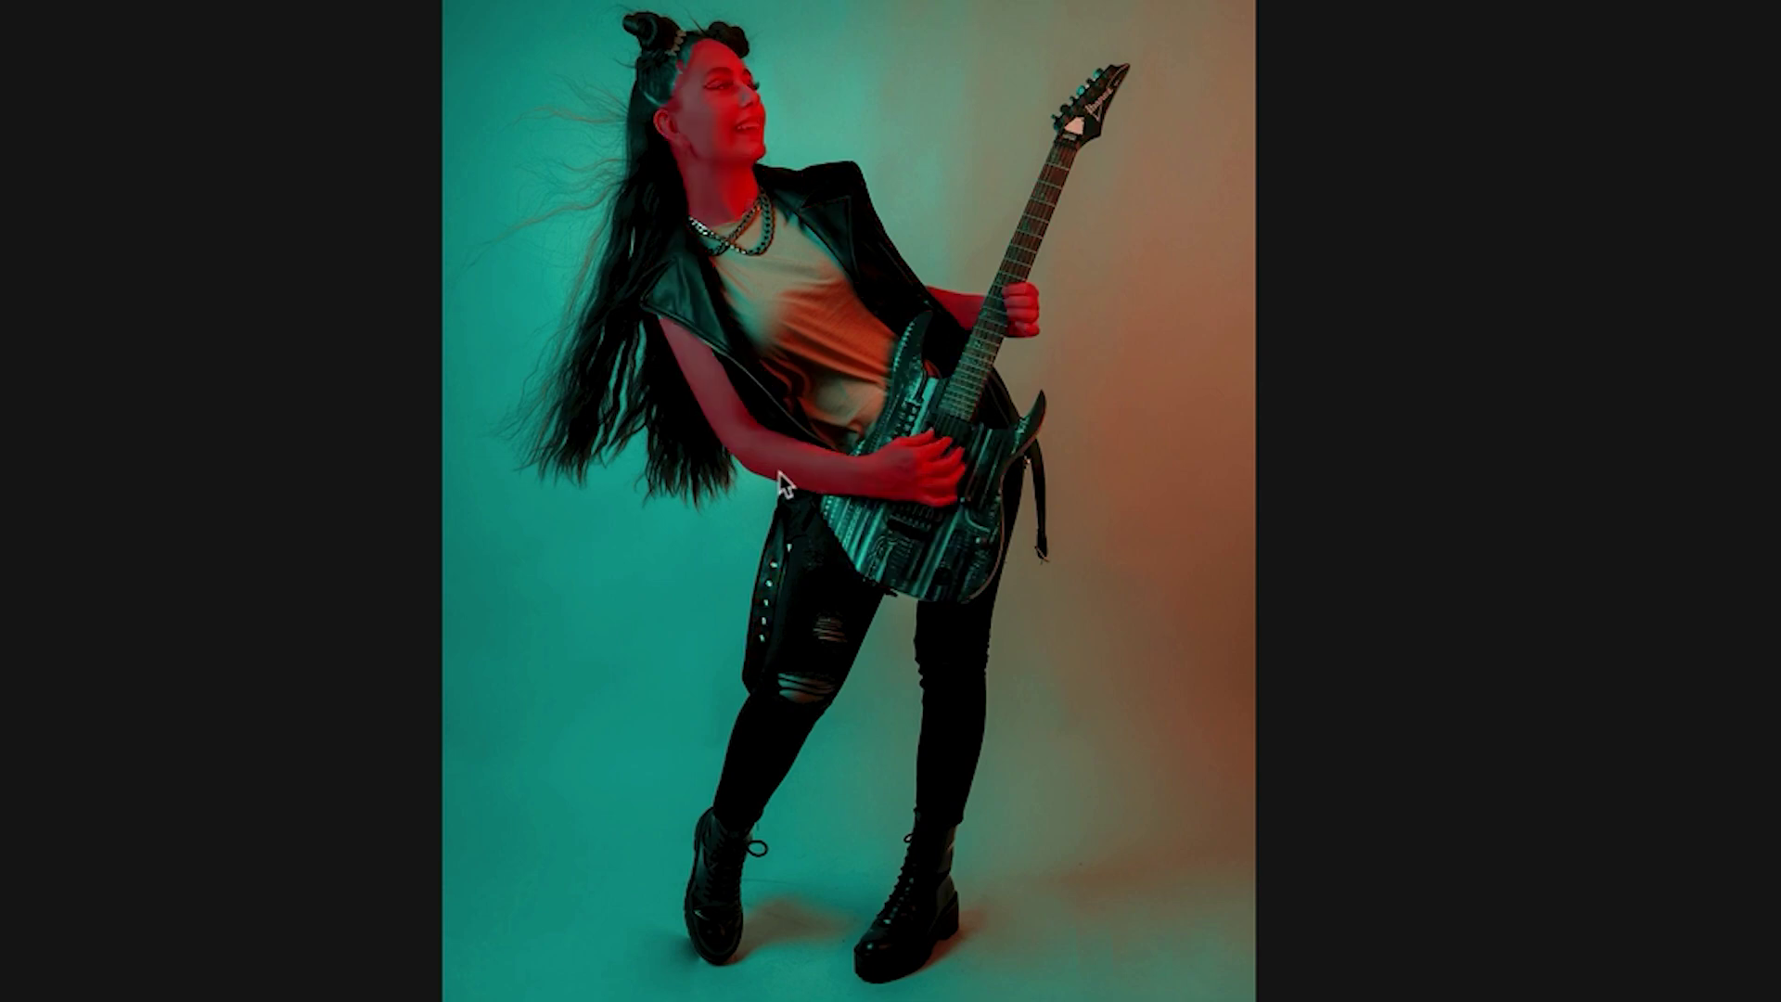
left_click(705, 374)
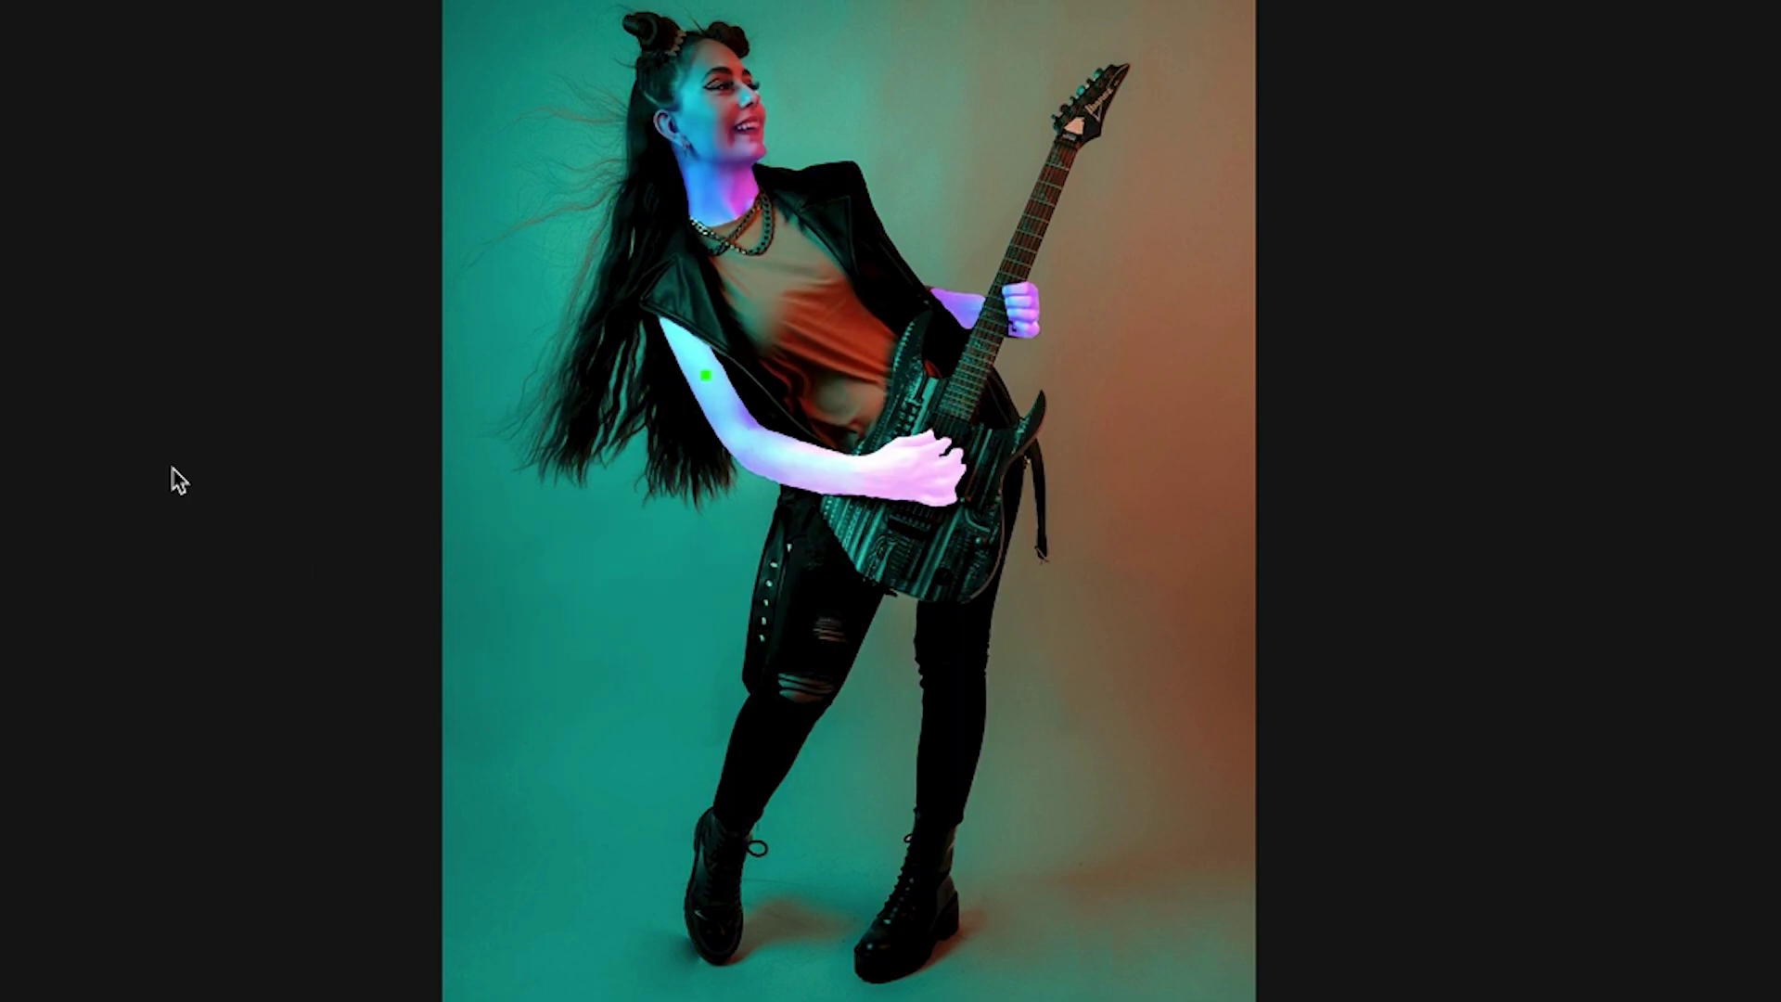
left_click(661, 53)
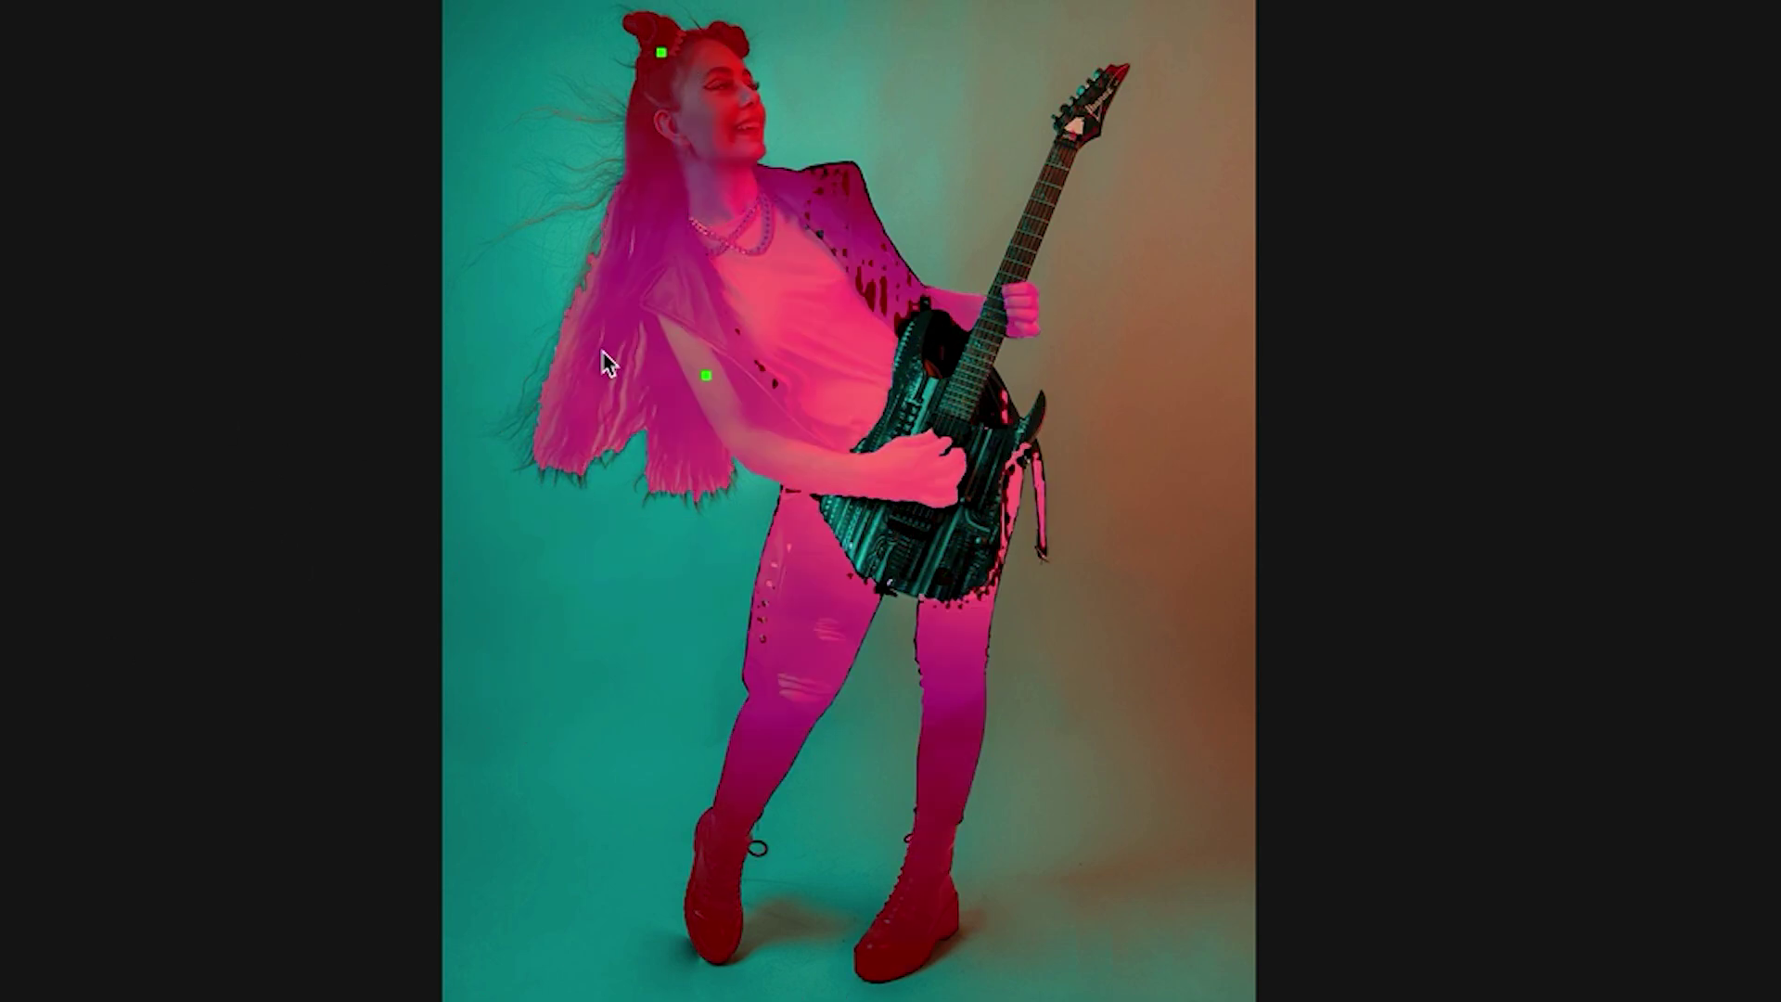
left_click(992, 343)
left_click(984, 405)
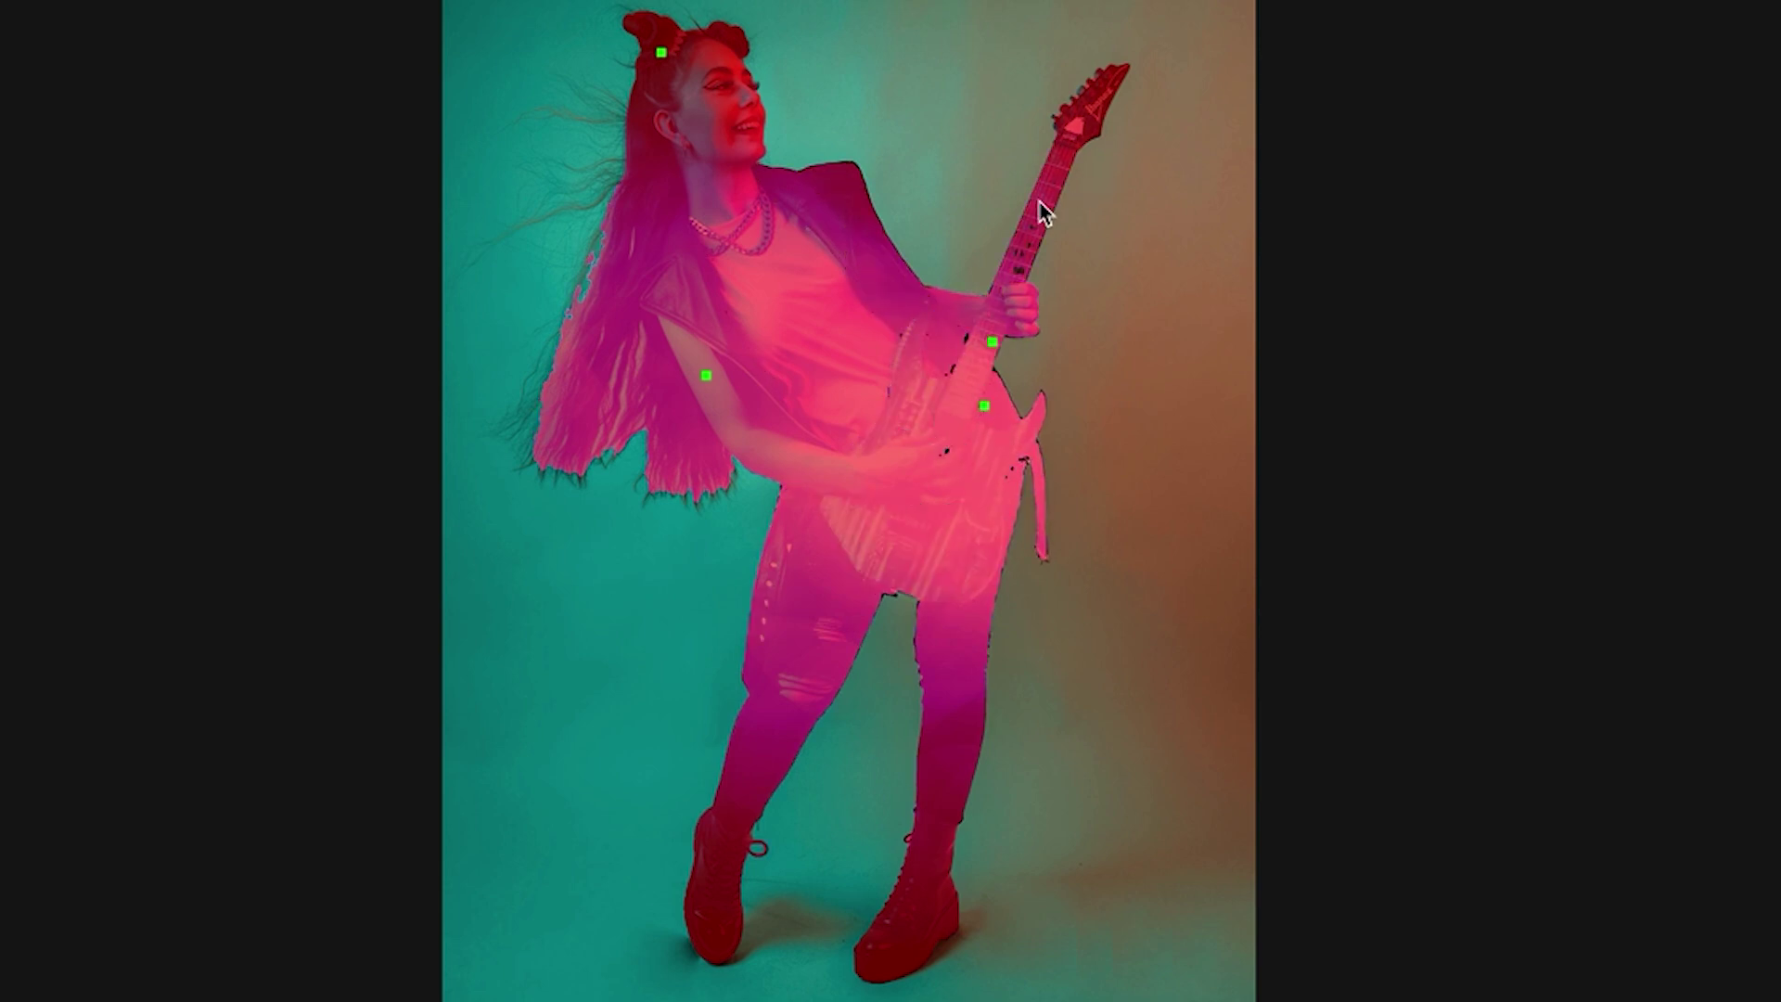
left_click(1042, 215)
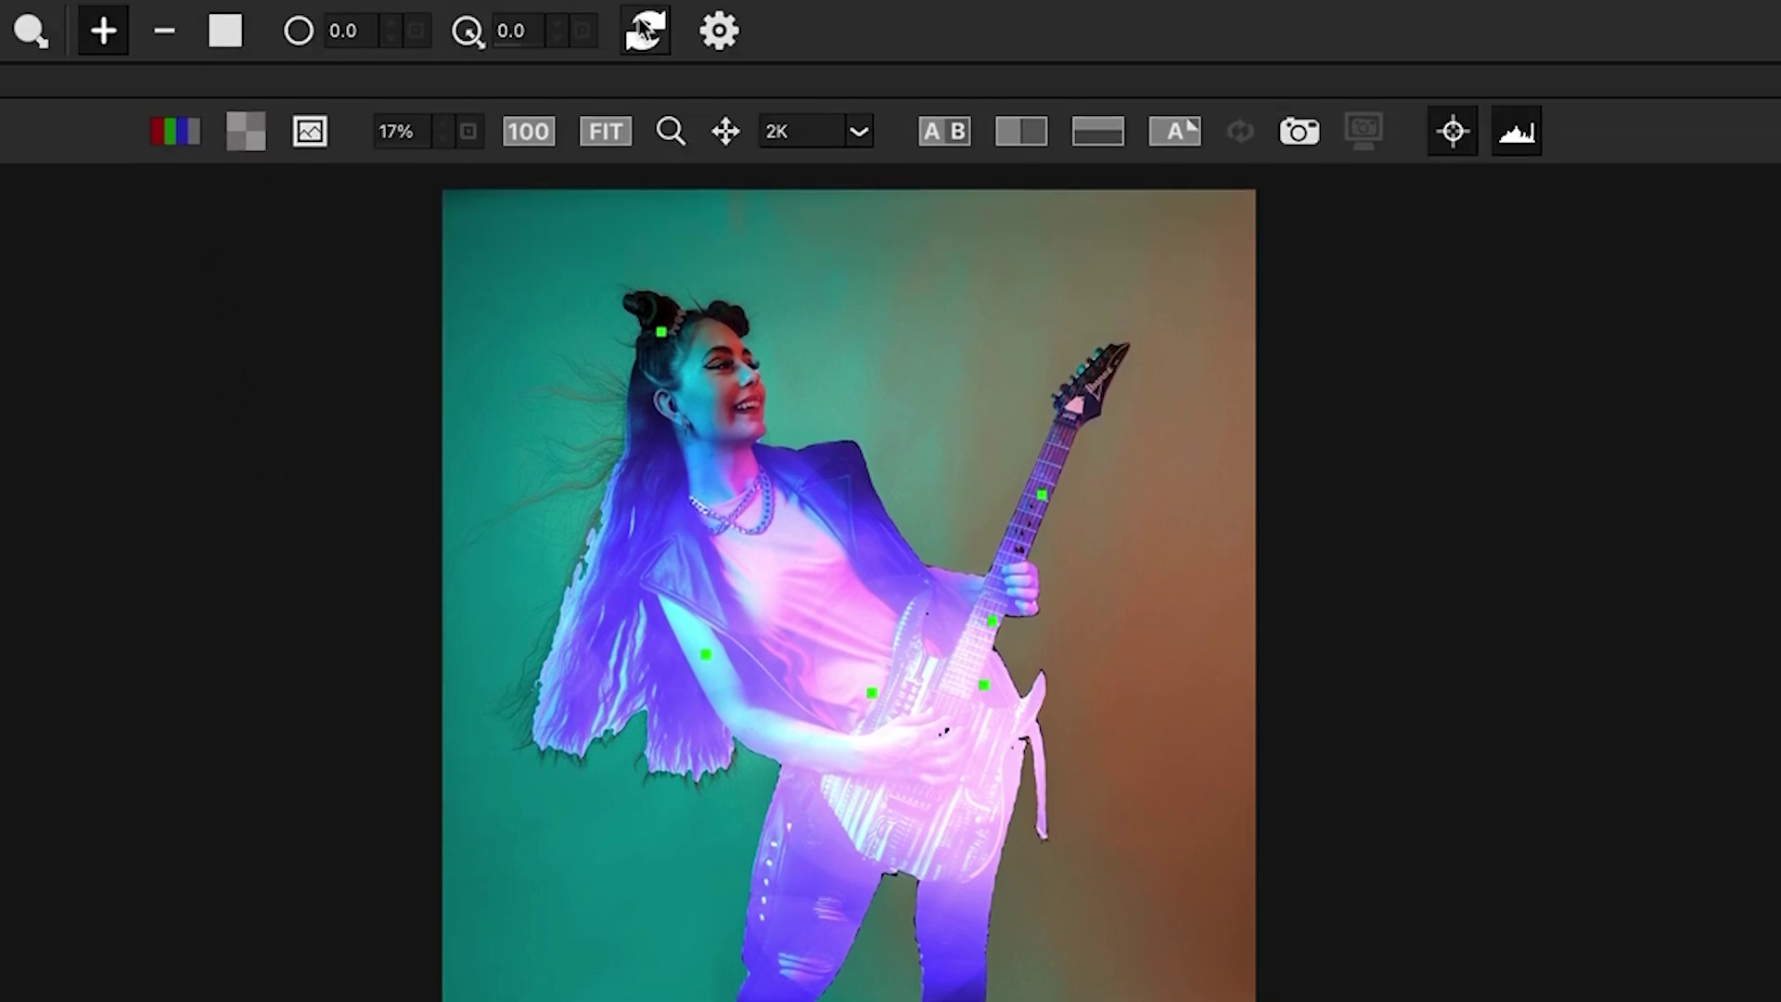
left_click(720, 31)
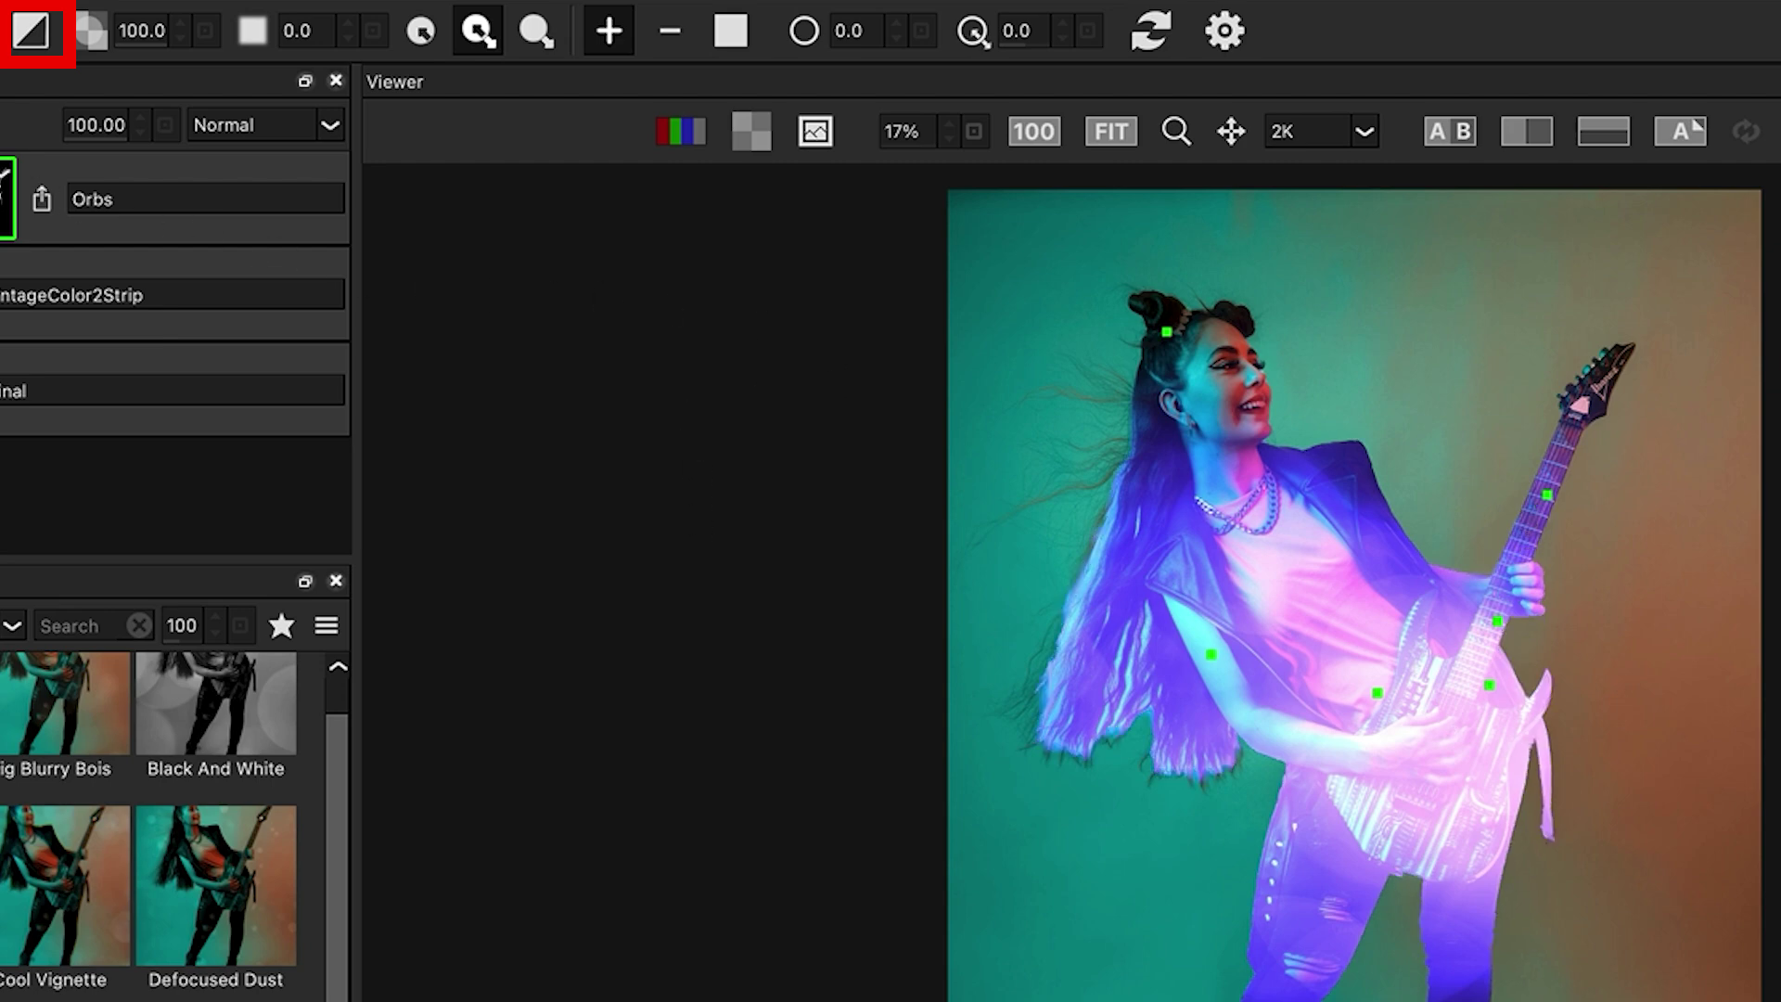
left_click(37, 33)
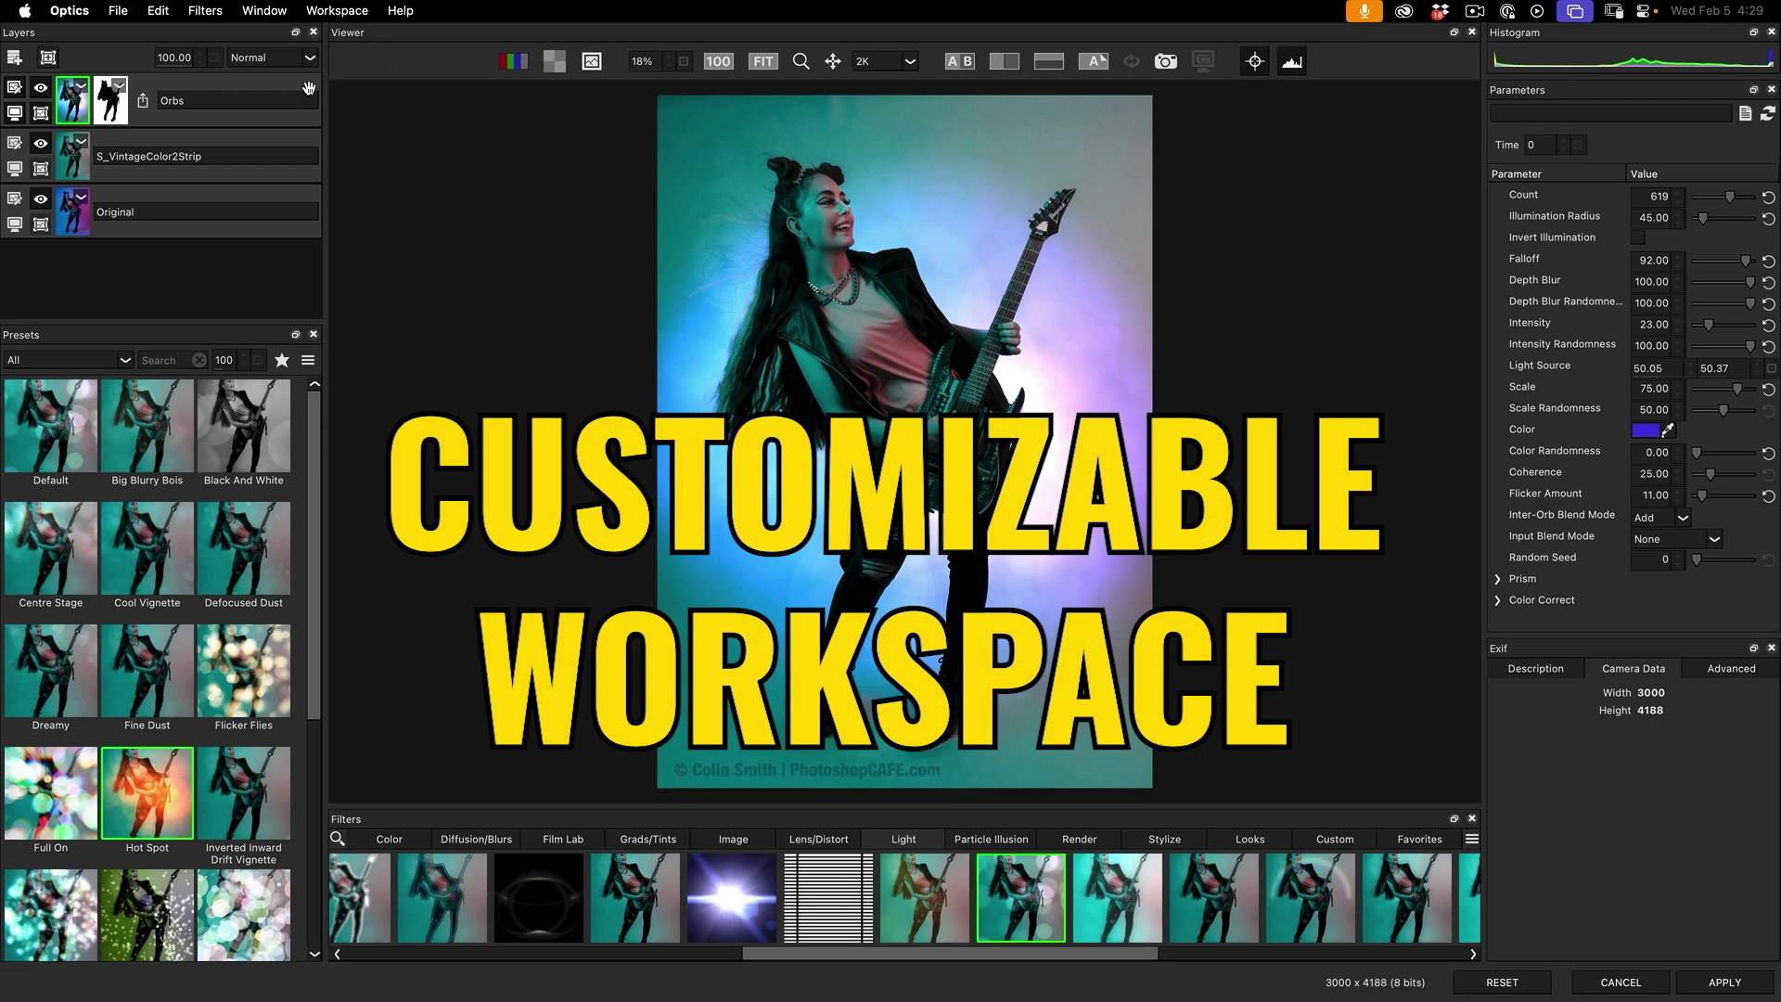
- Enlarge the Filters panel, reorder the Diffusion/Blurs category and float the panel as a window
left_click_drag(643, 822, 642, 785)
left_click_drag(470, 814, 812, 804)
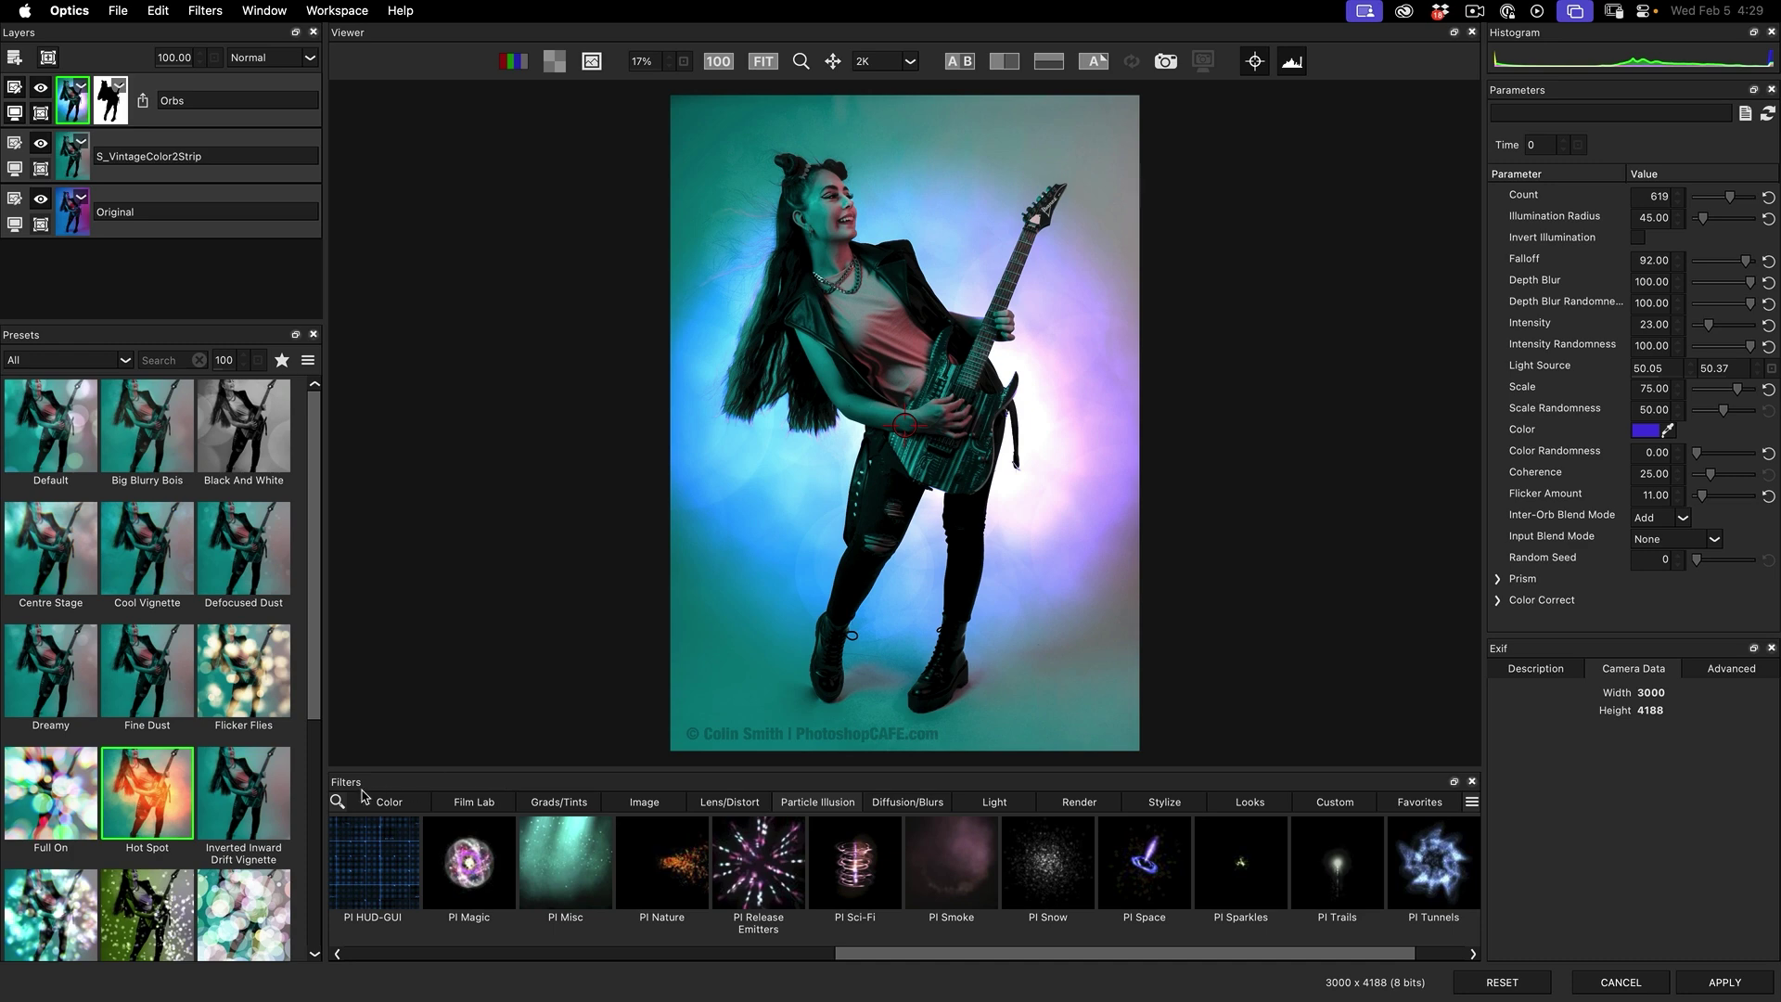
left_click_drag(336, 788, 1424, 443)
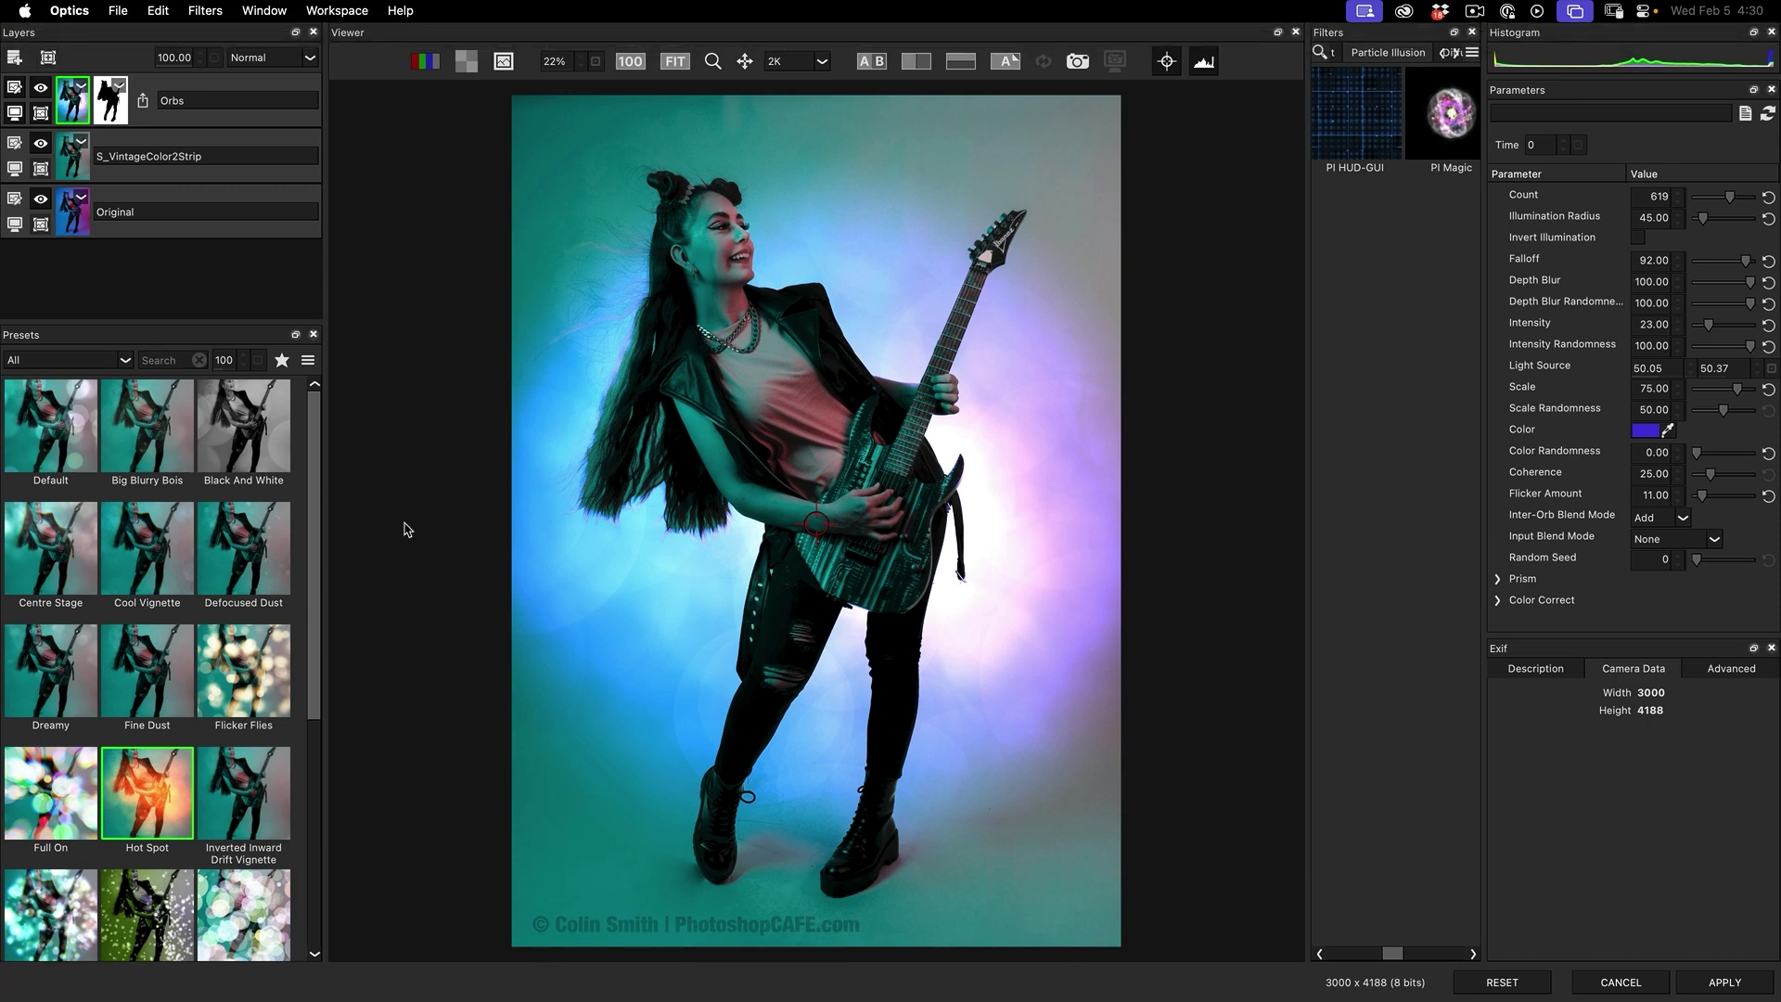
- Switch the workspace to Advanced, back to Default, then Reset All layouts
left_click(338, 10)
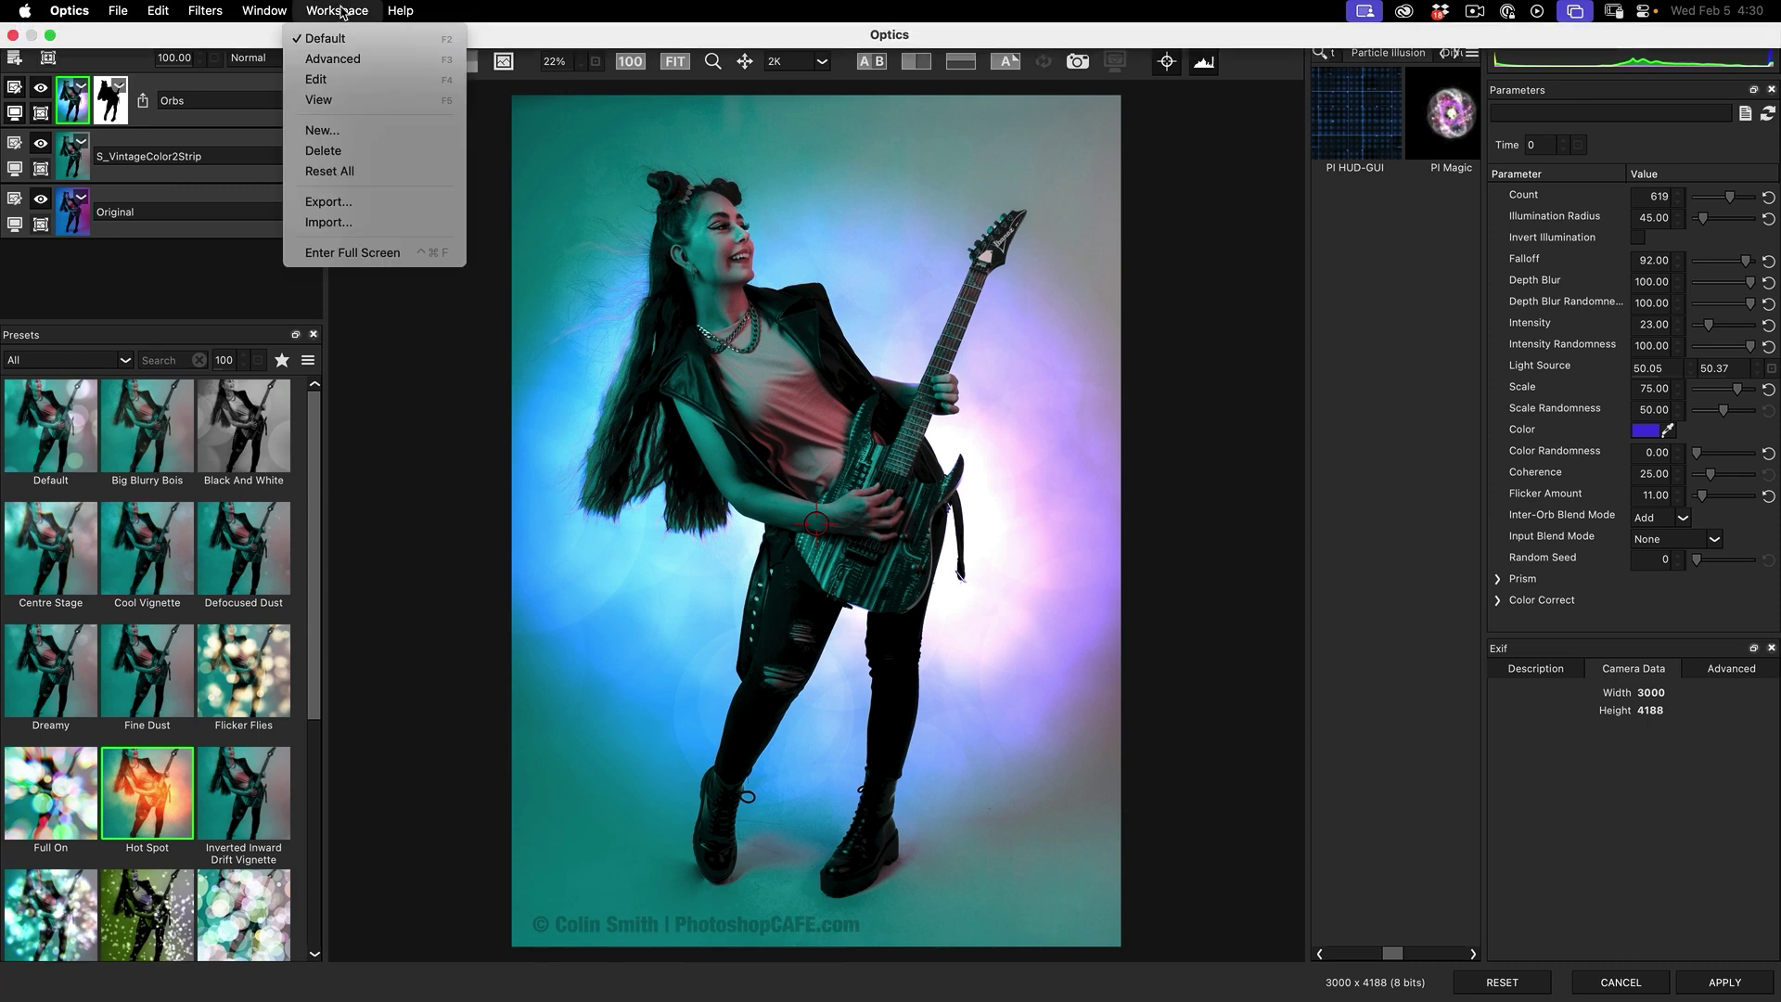
left_click(340, 61)
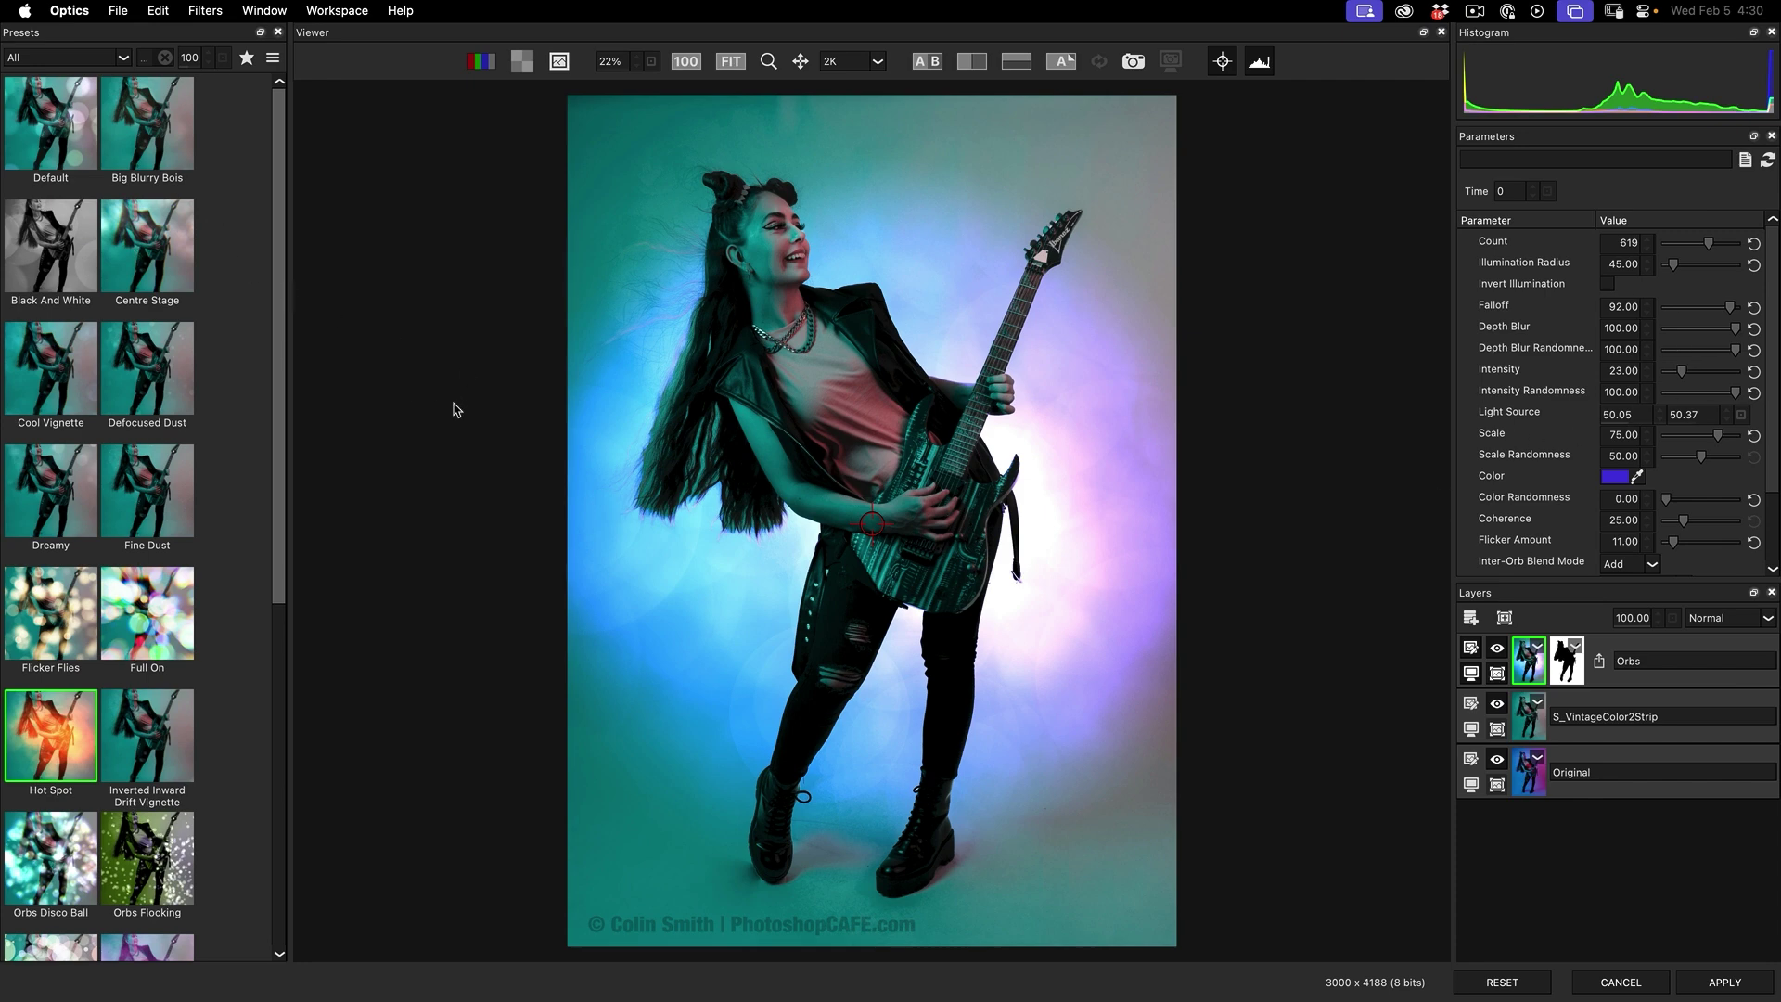
left_click(341, 10)
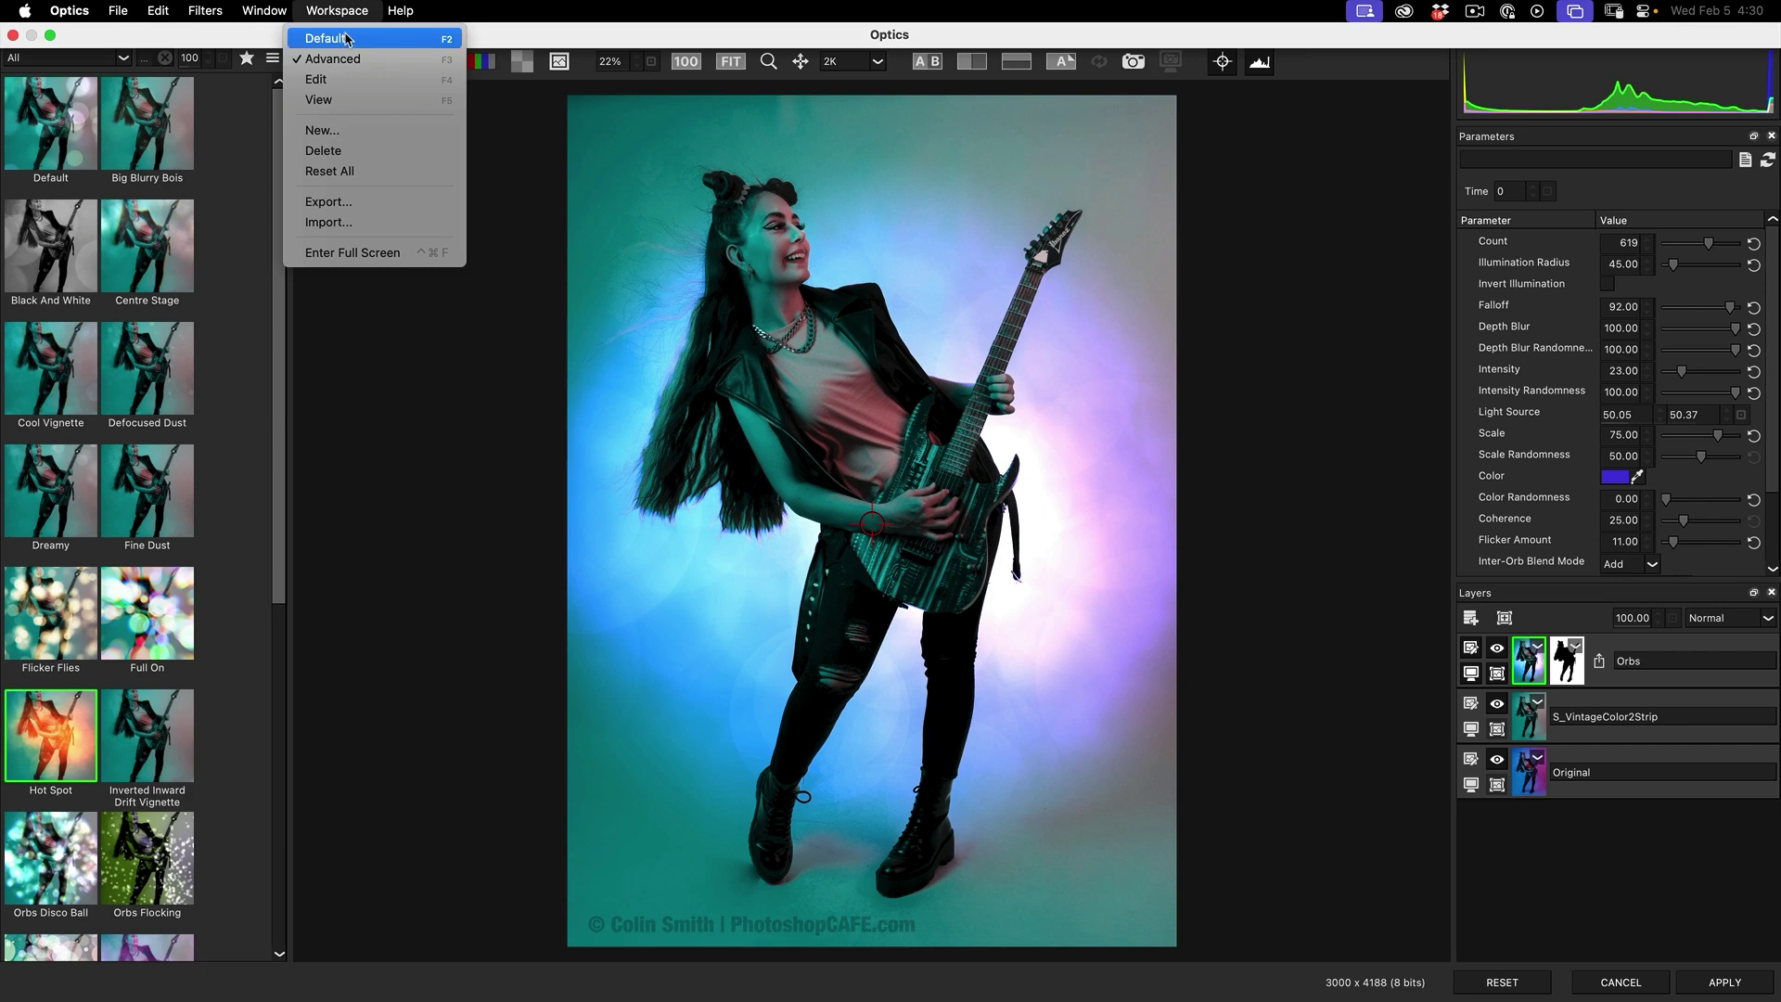
left_click(349, 37)
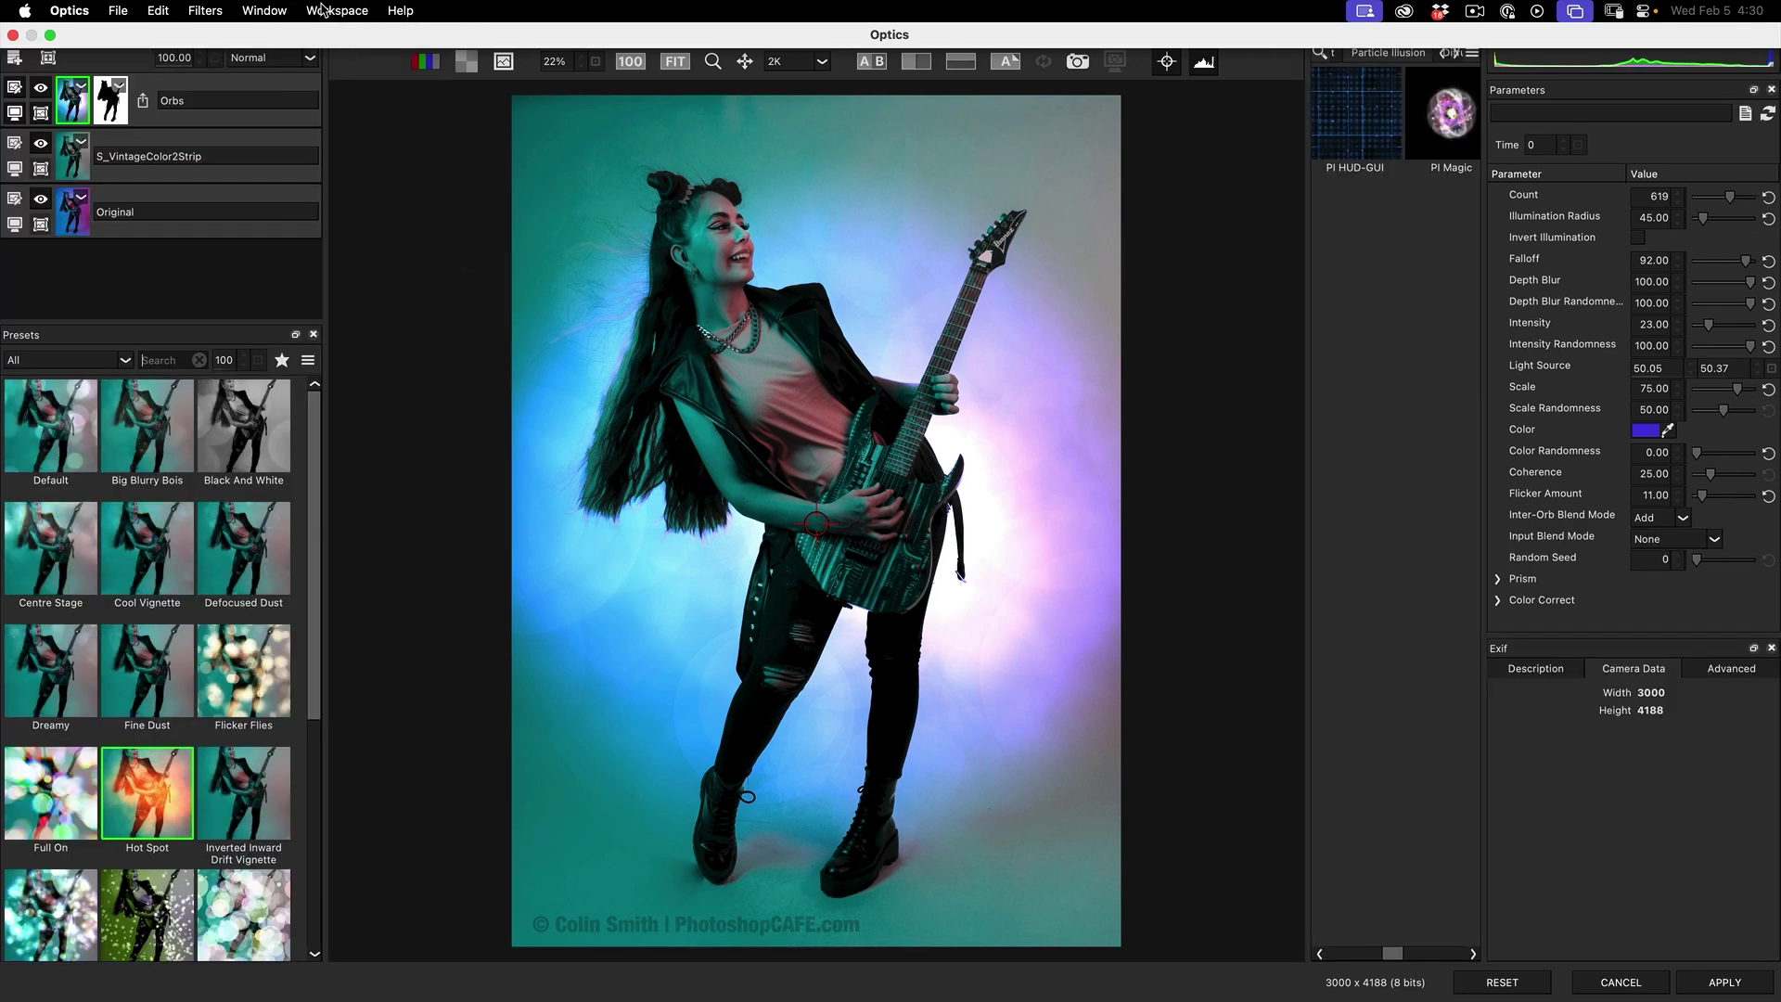
left_click(322, 10)
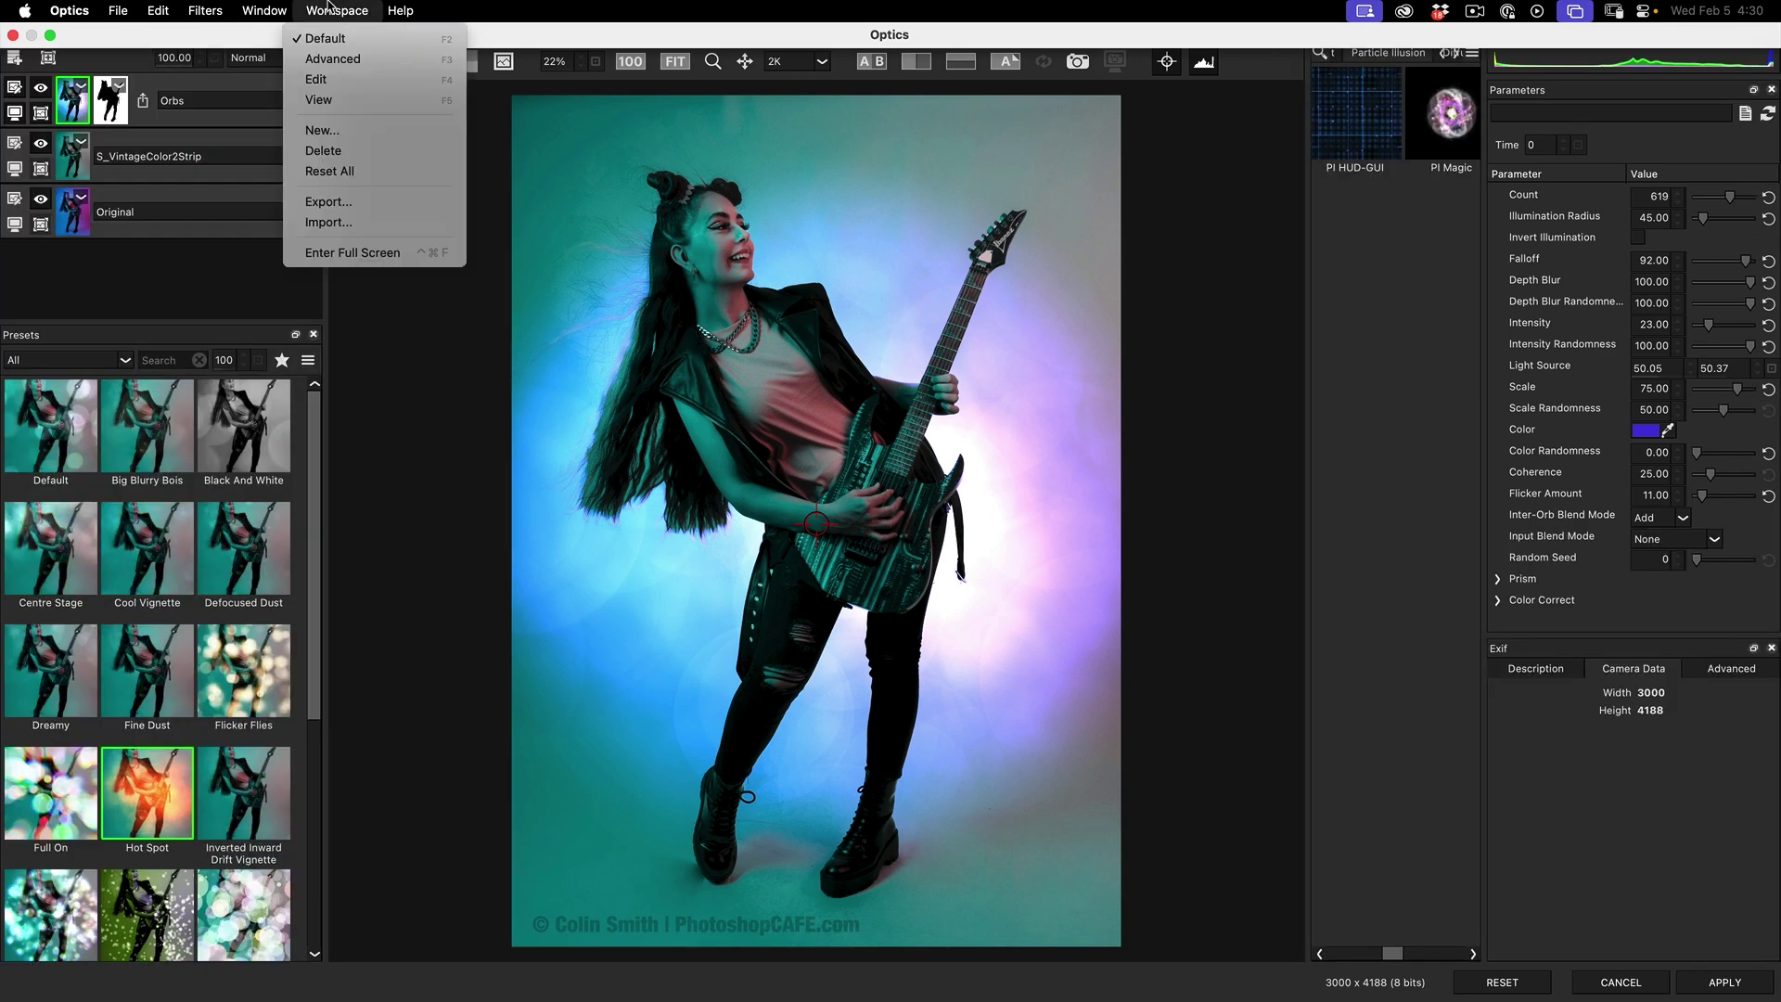
left_click(365, 170)
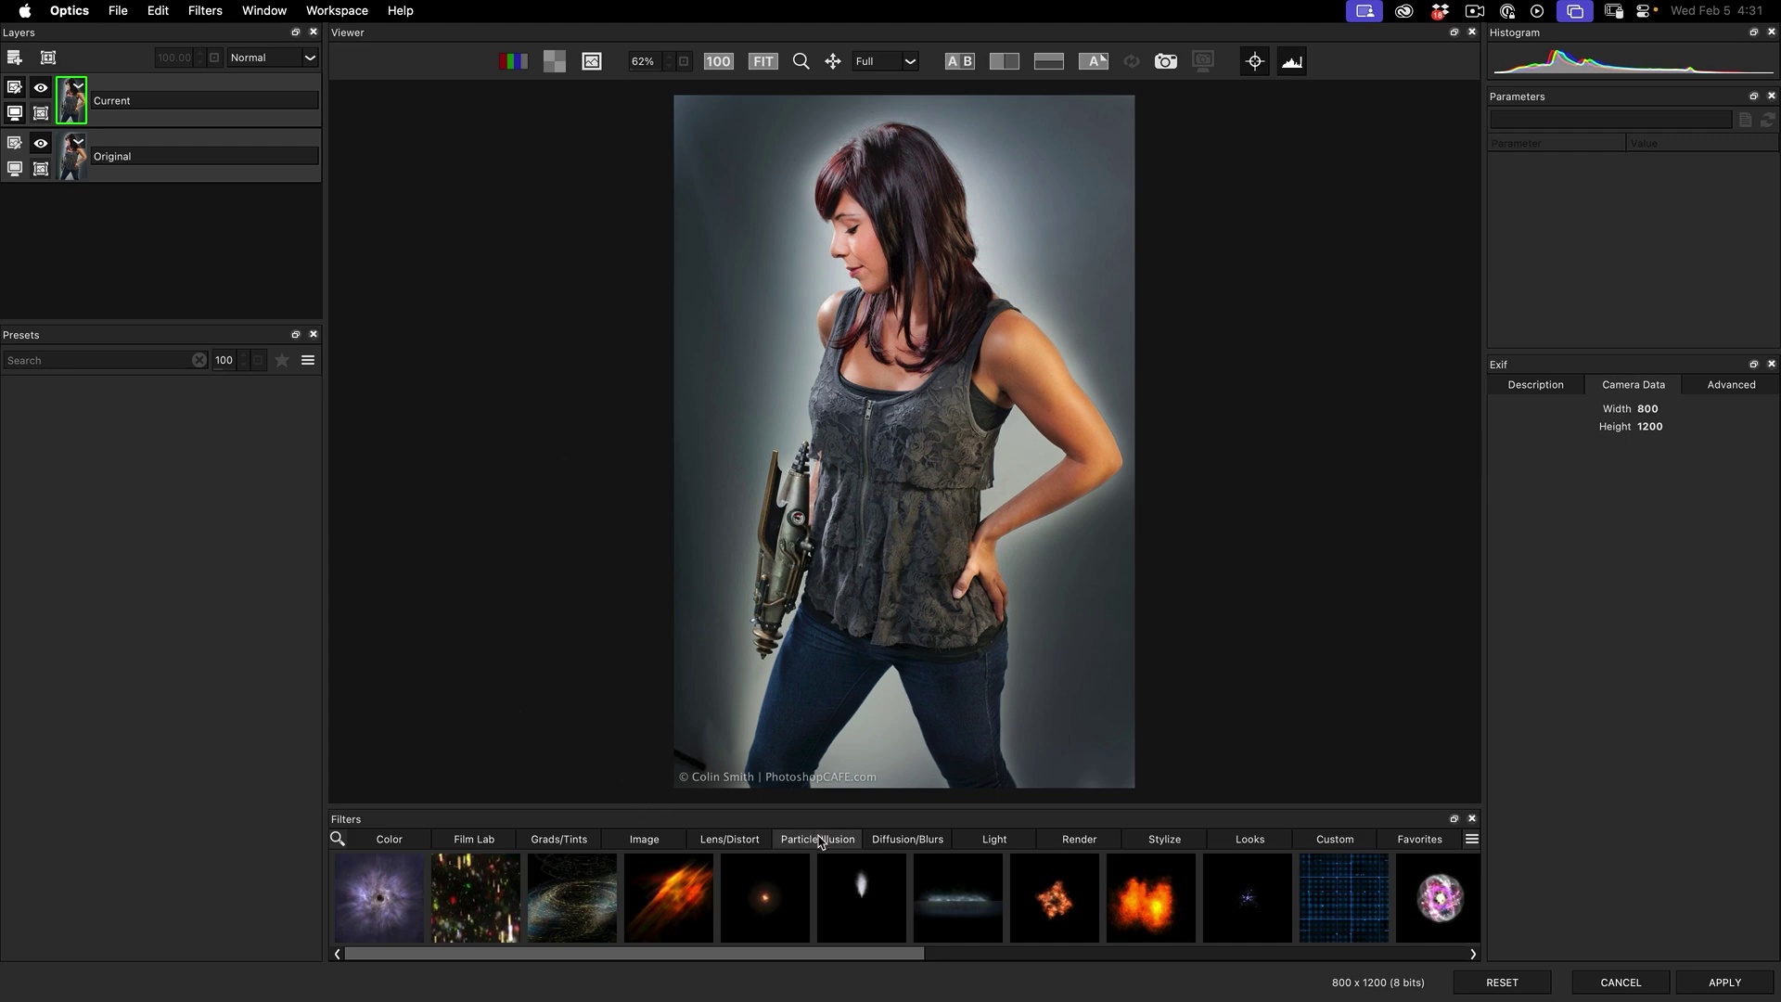
- Add a Particle Illusion brush layer and paint a Hot Flare trail from her hip up over her hair
left_click(767, 918)
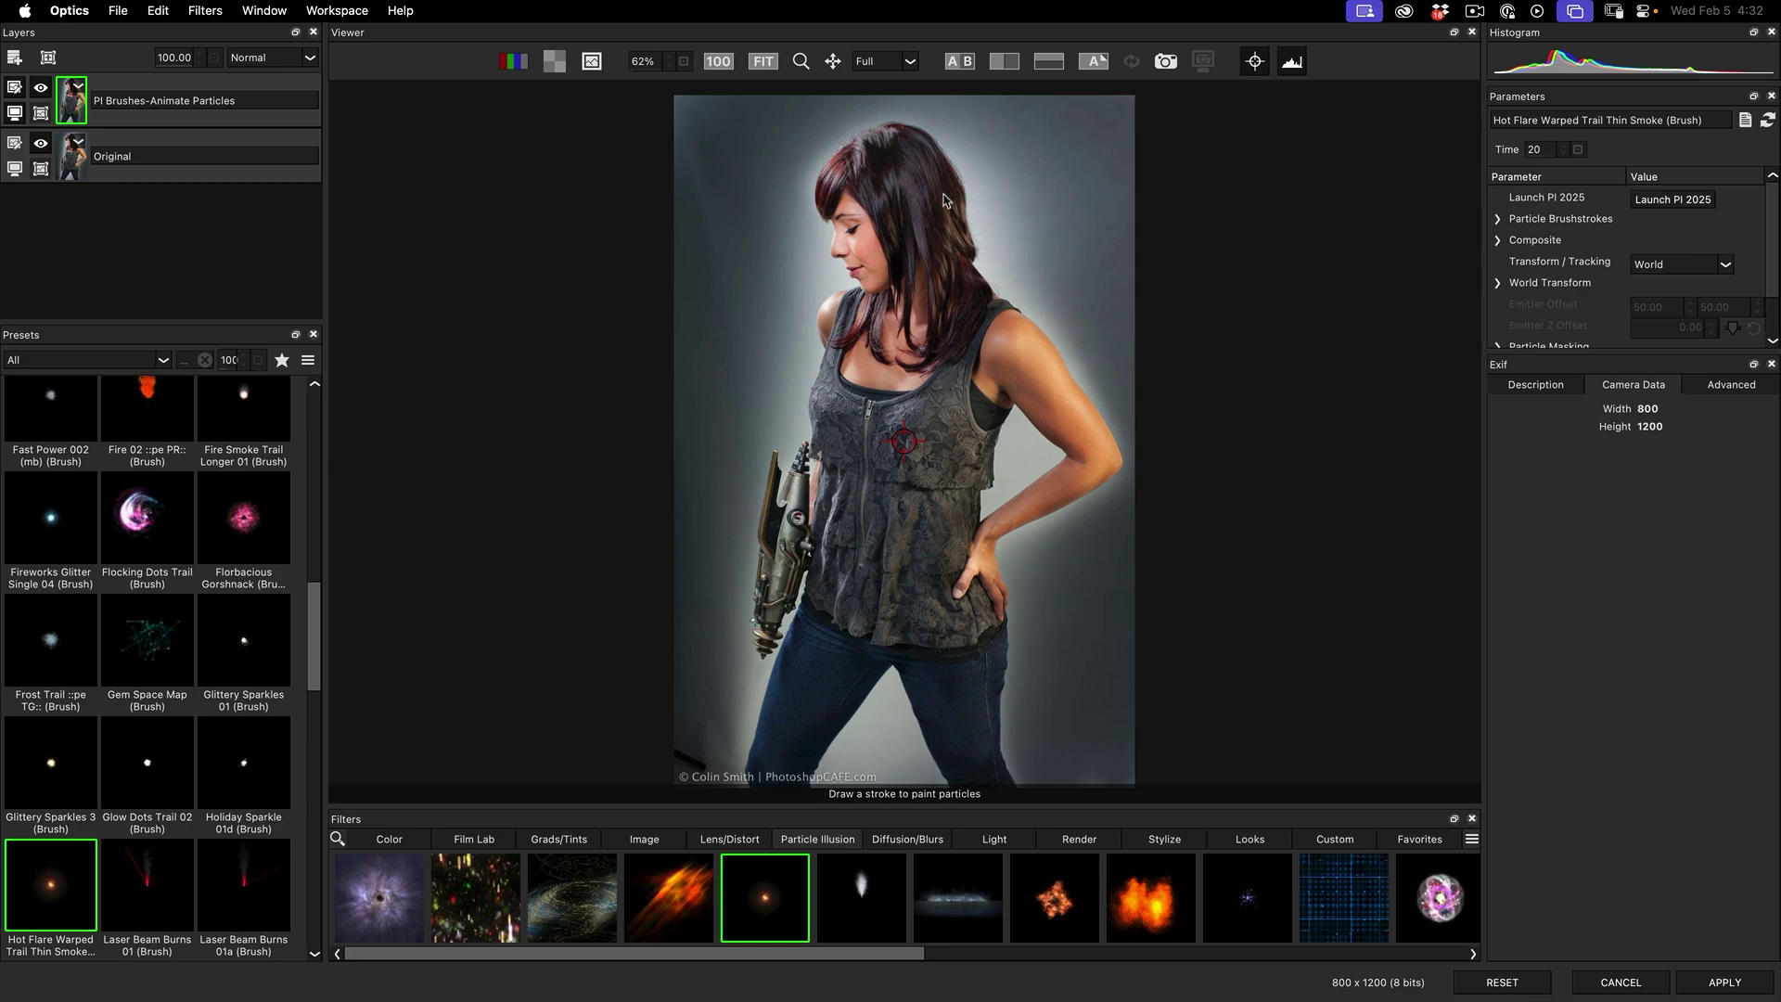
mouse_move(1002, 702)
left_mouse_down()
mouse_move(993, 548)
mouse_move(1060, 522)
mouse_move(1117, 458)
mouse_move(972, 236)
mouse_move(958, 126)
mouse_move(930, 105)
mouse_move(854, 141)
mouse_move(814, 237)
left_mouse_up()
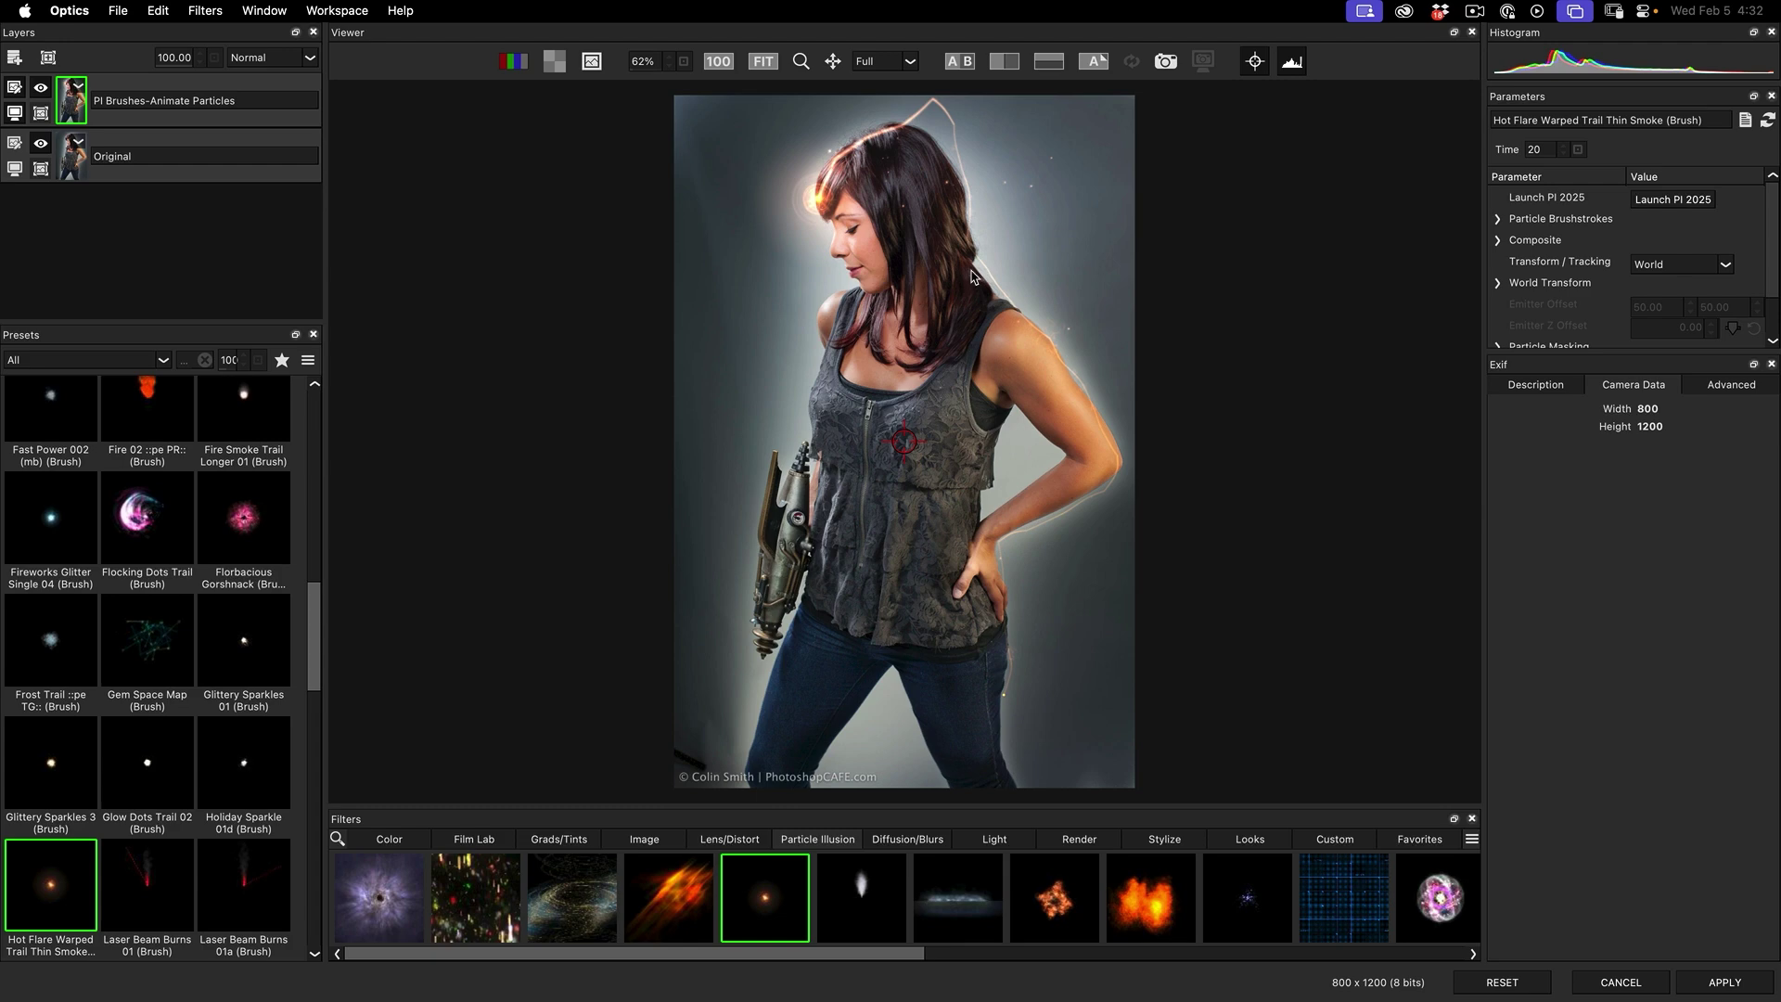
left_click(249, 529)
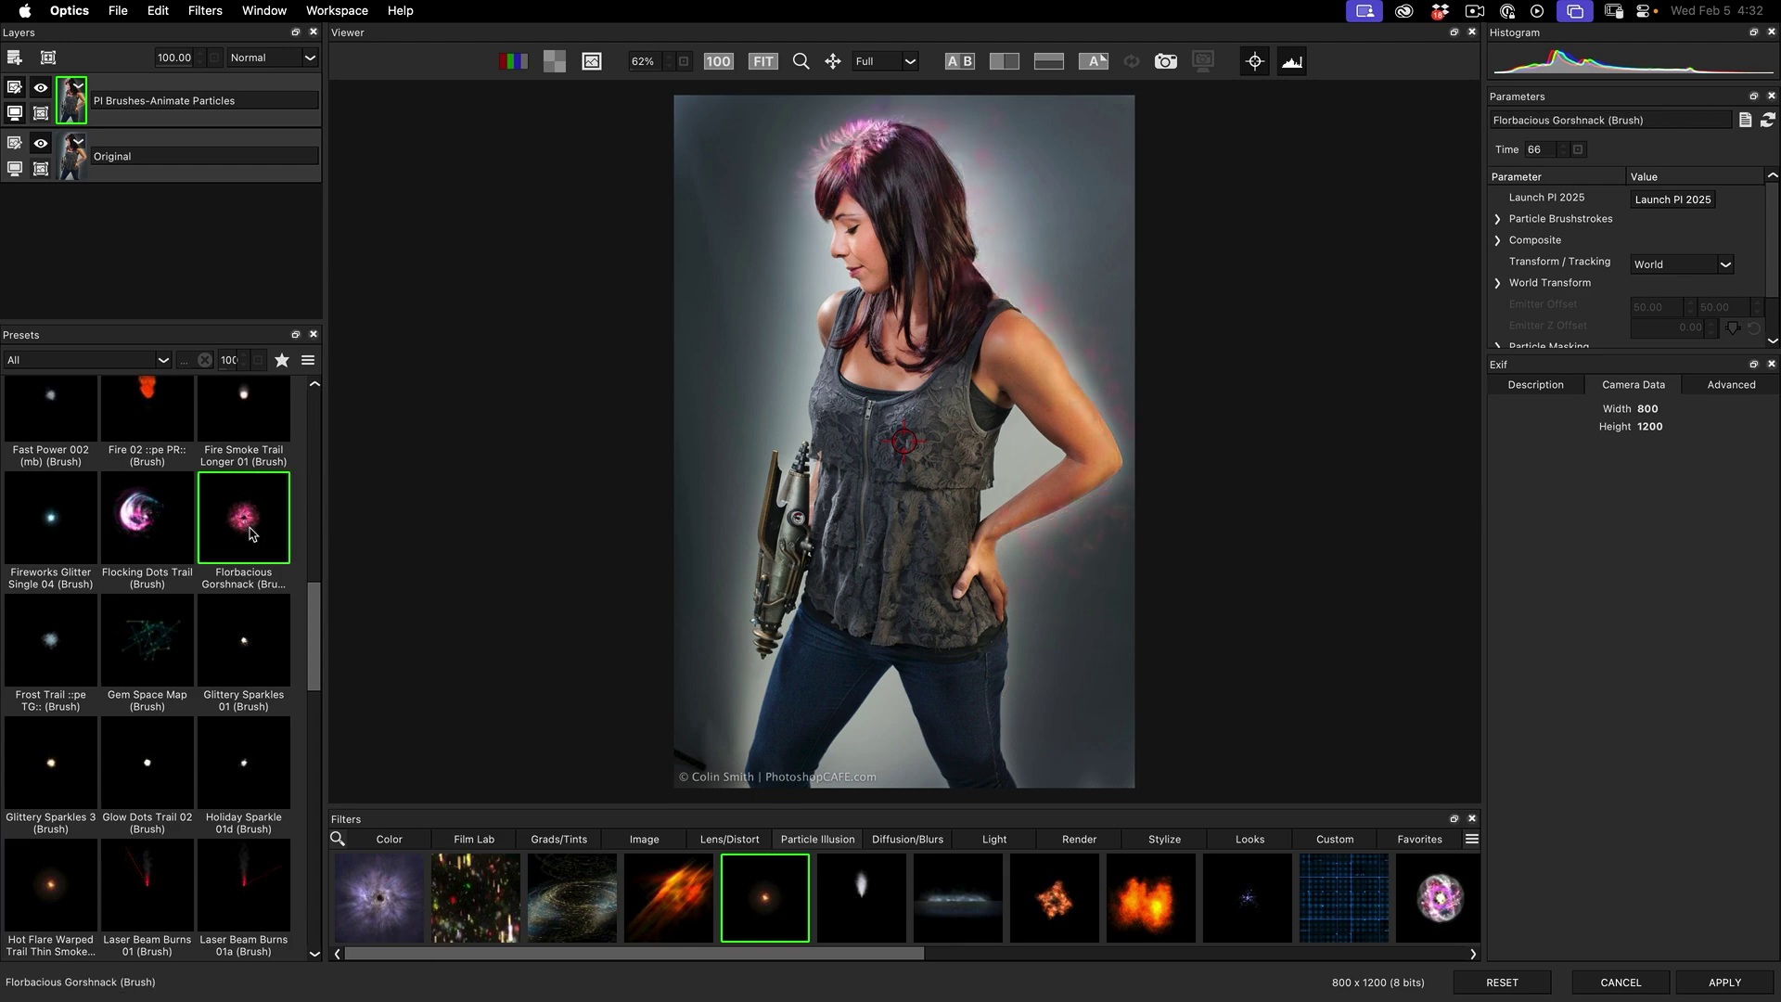
left_click(147, 517)
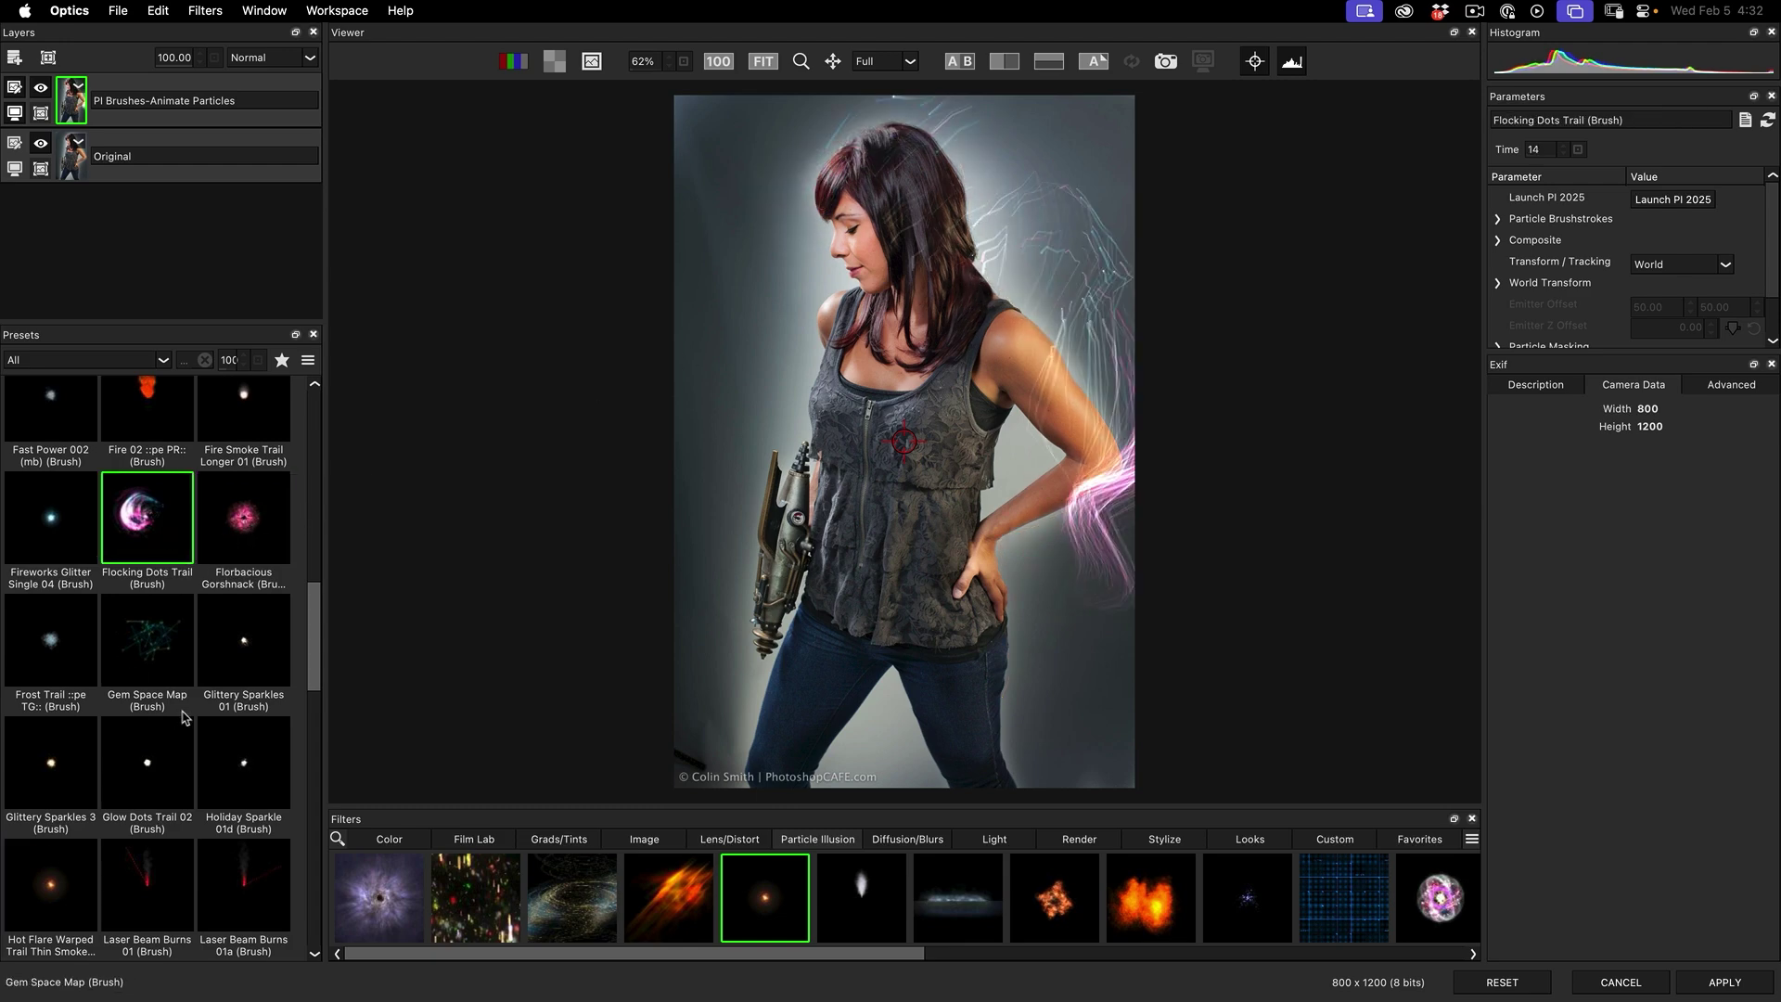
left_click(220, 749)
left_click(148, 761)
left_click(33, 733)
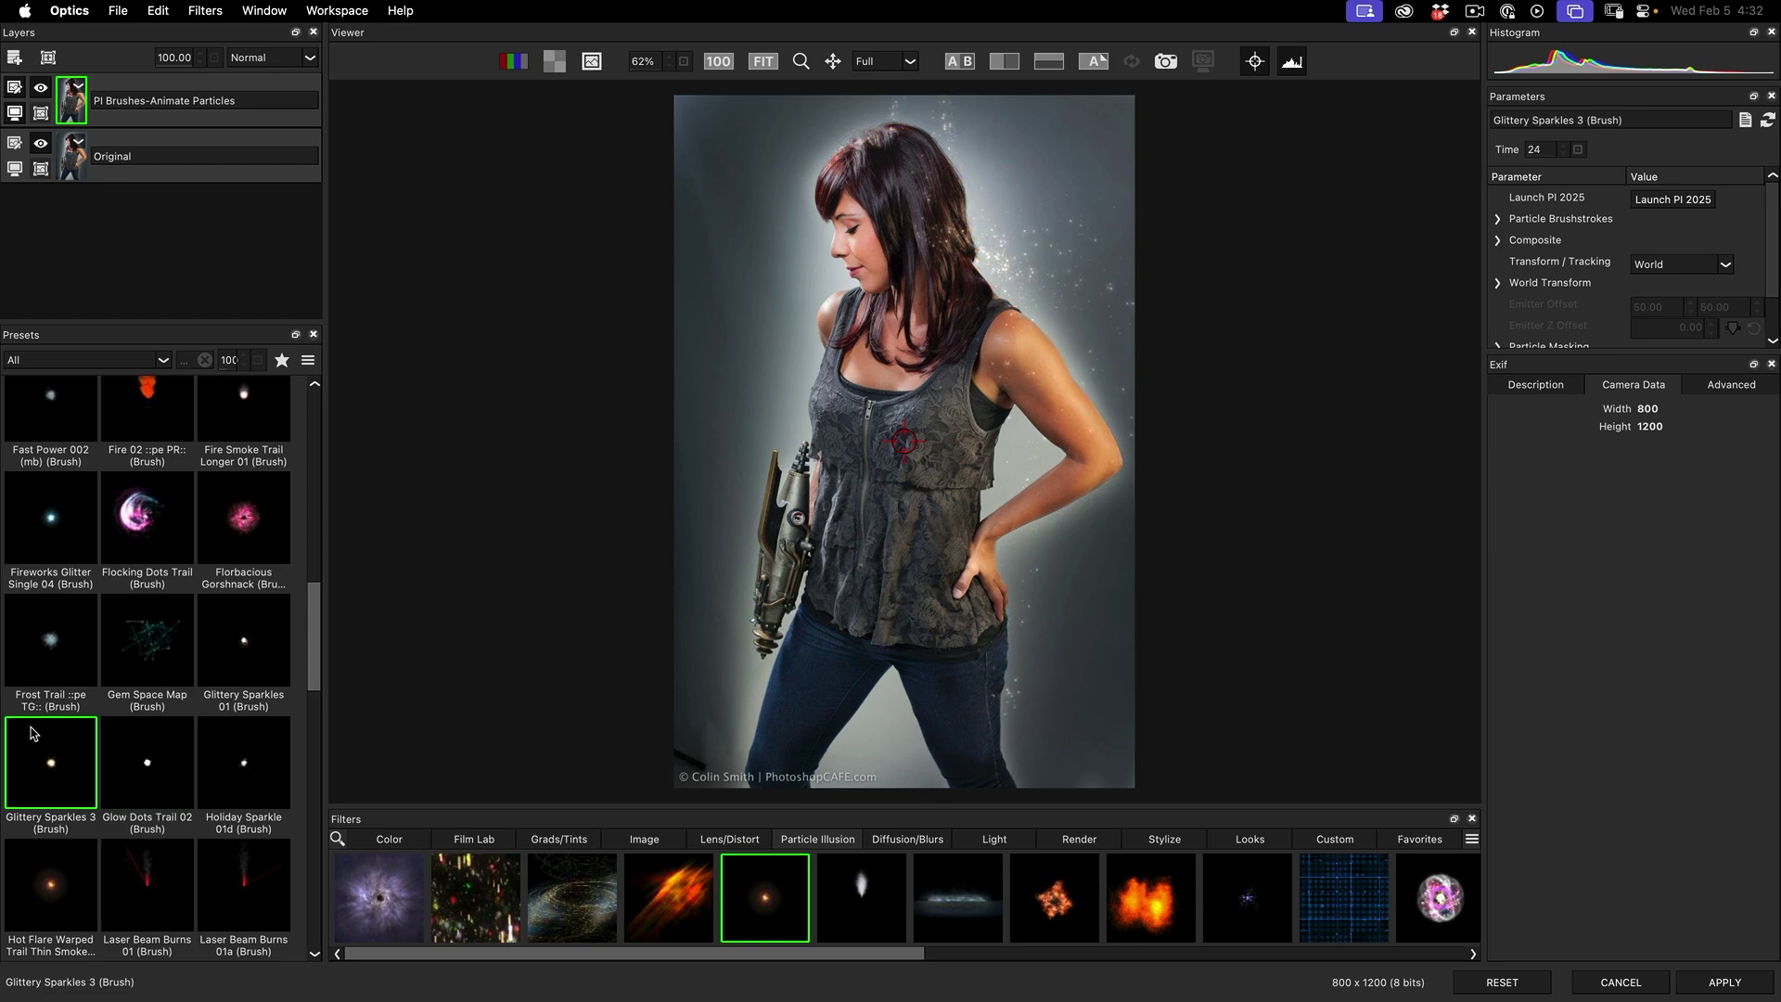
left_click(267, 753)
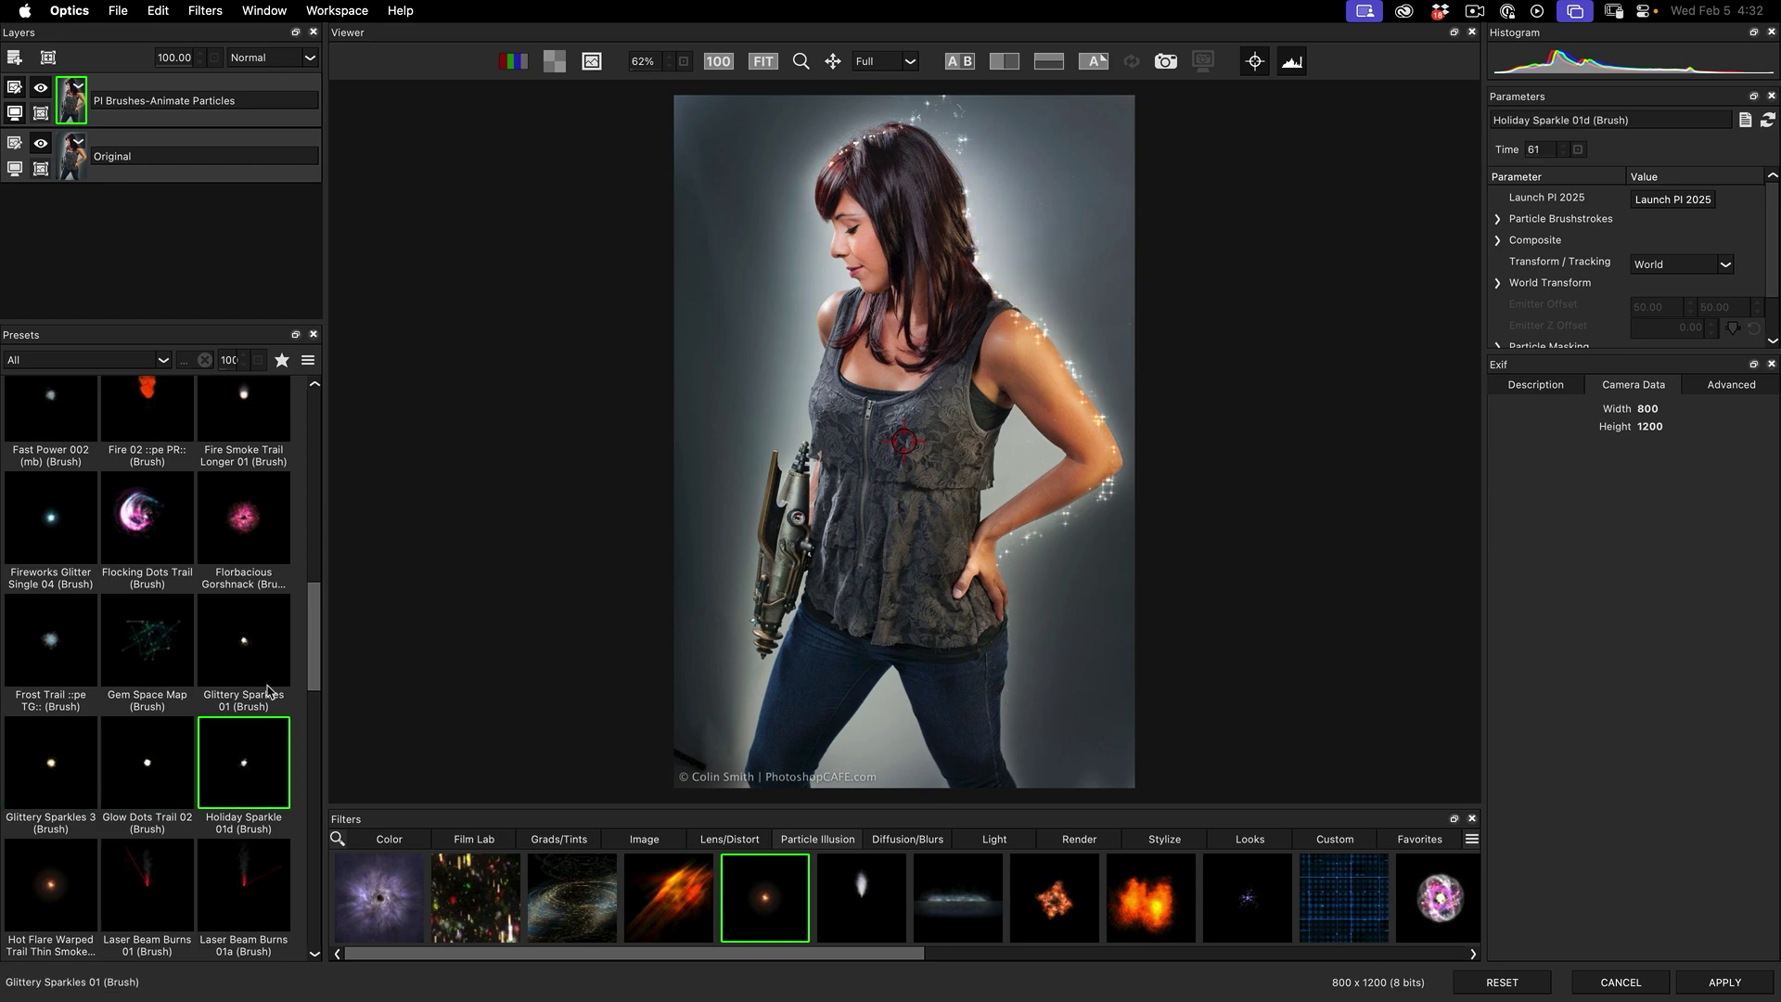
left_click(266, 649)
left_click(78, 629)
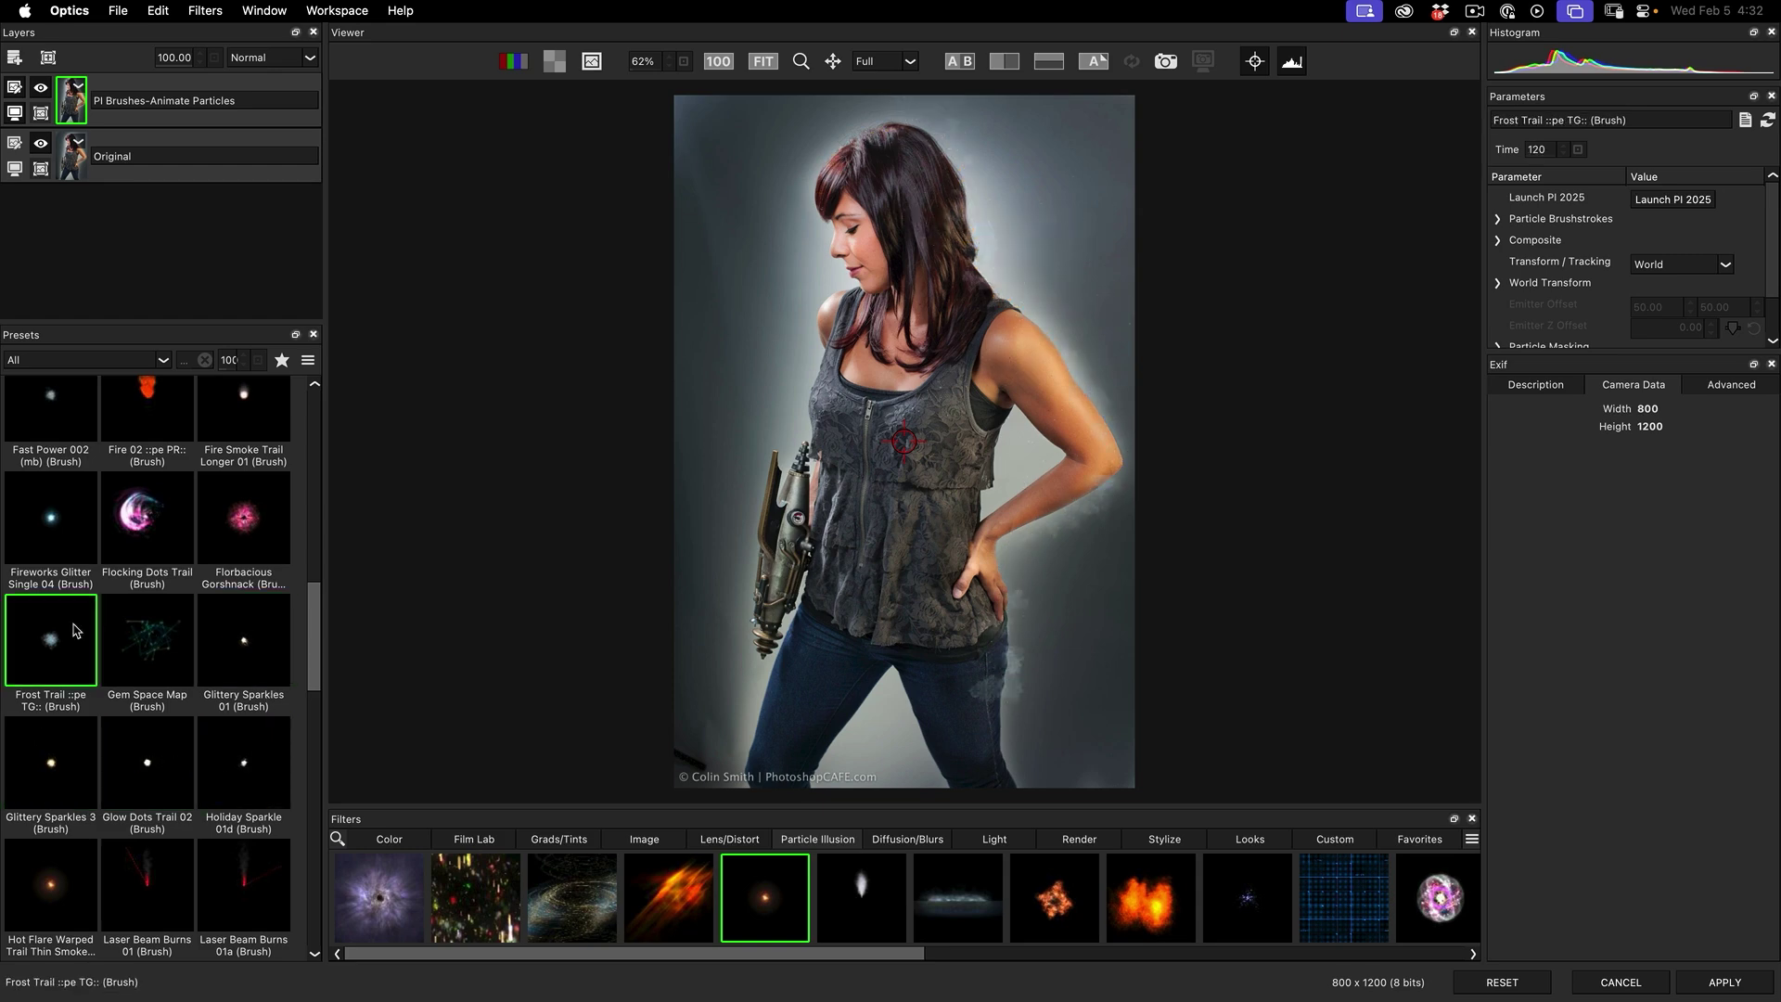
left_click(177, 886)
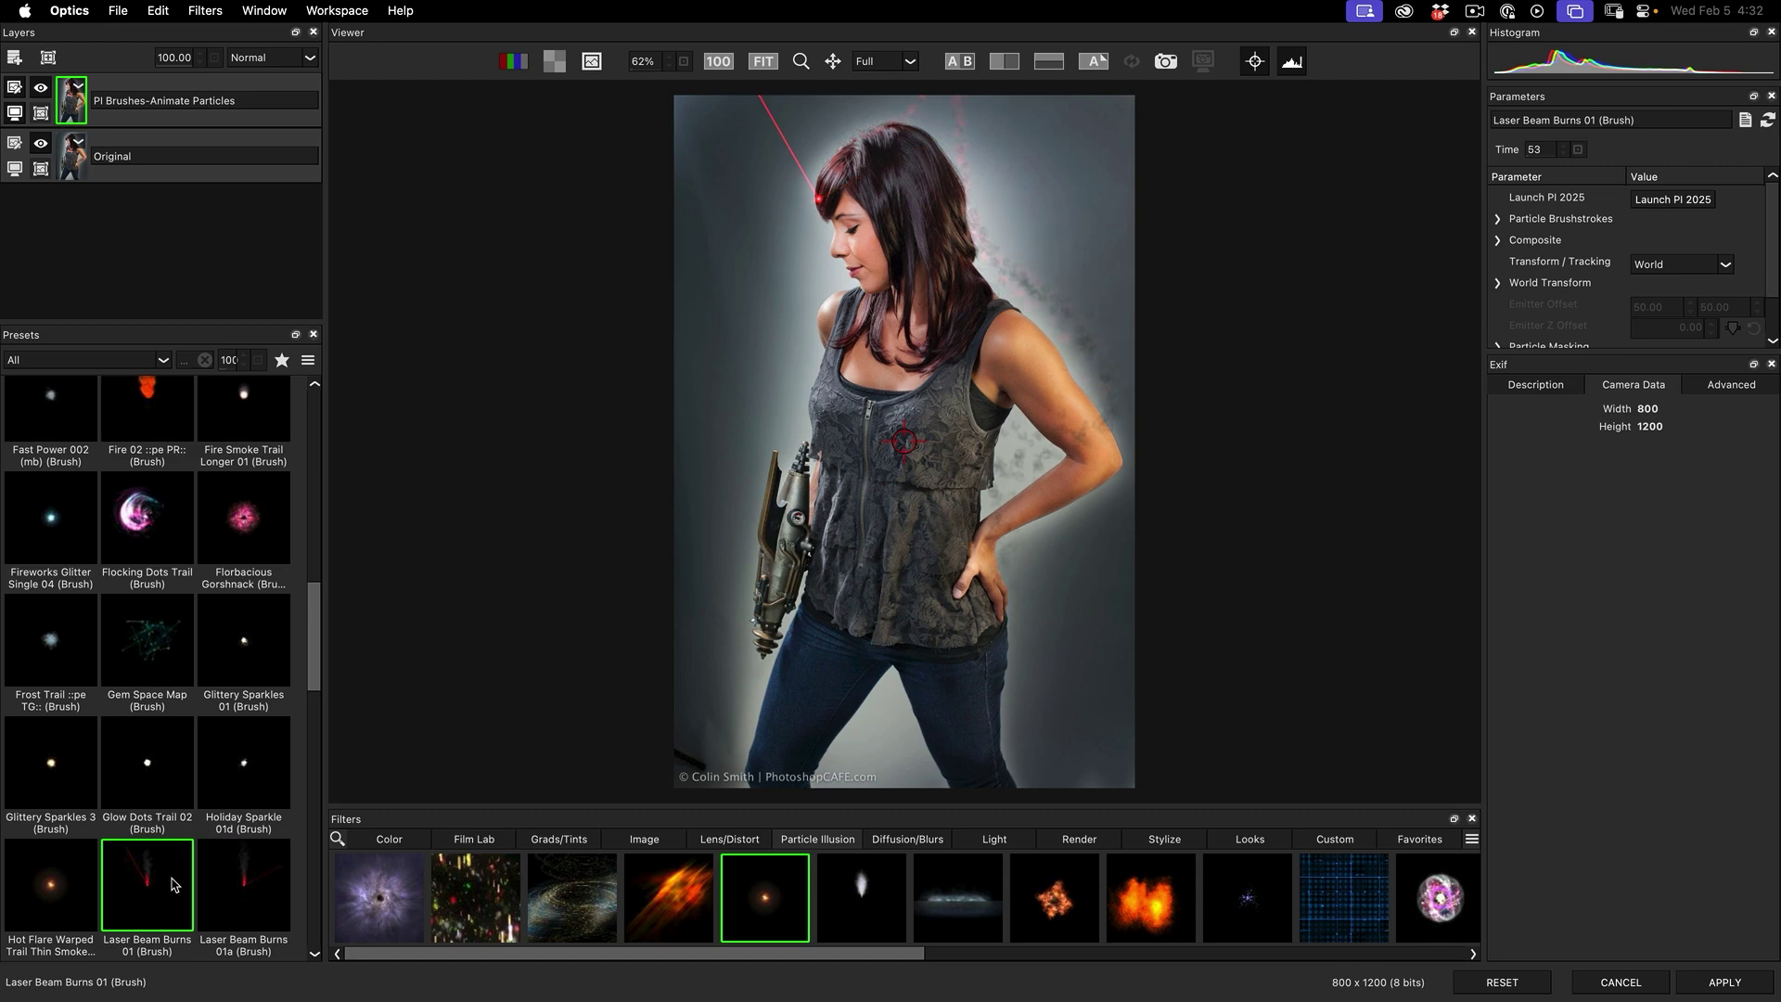
left_click(55, 889)
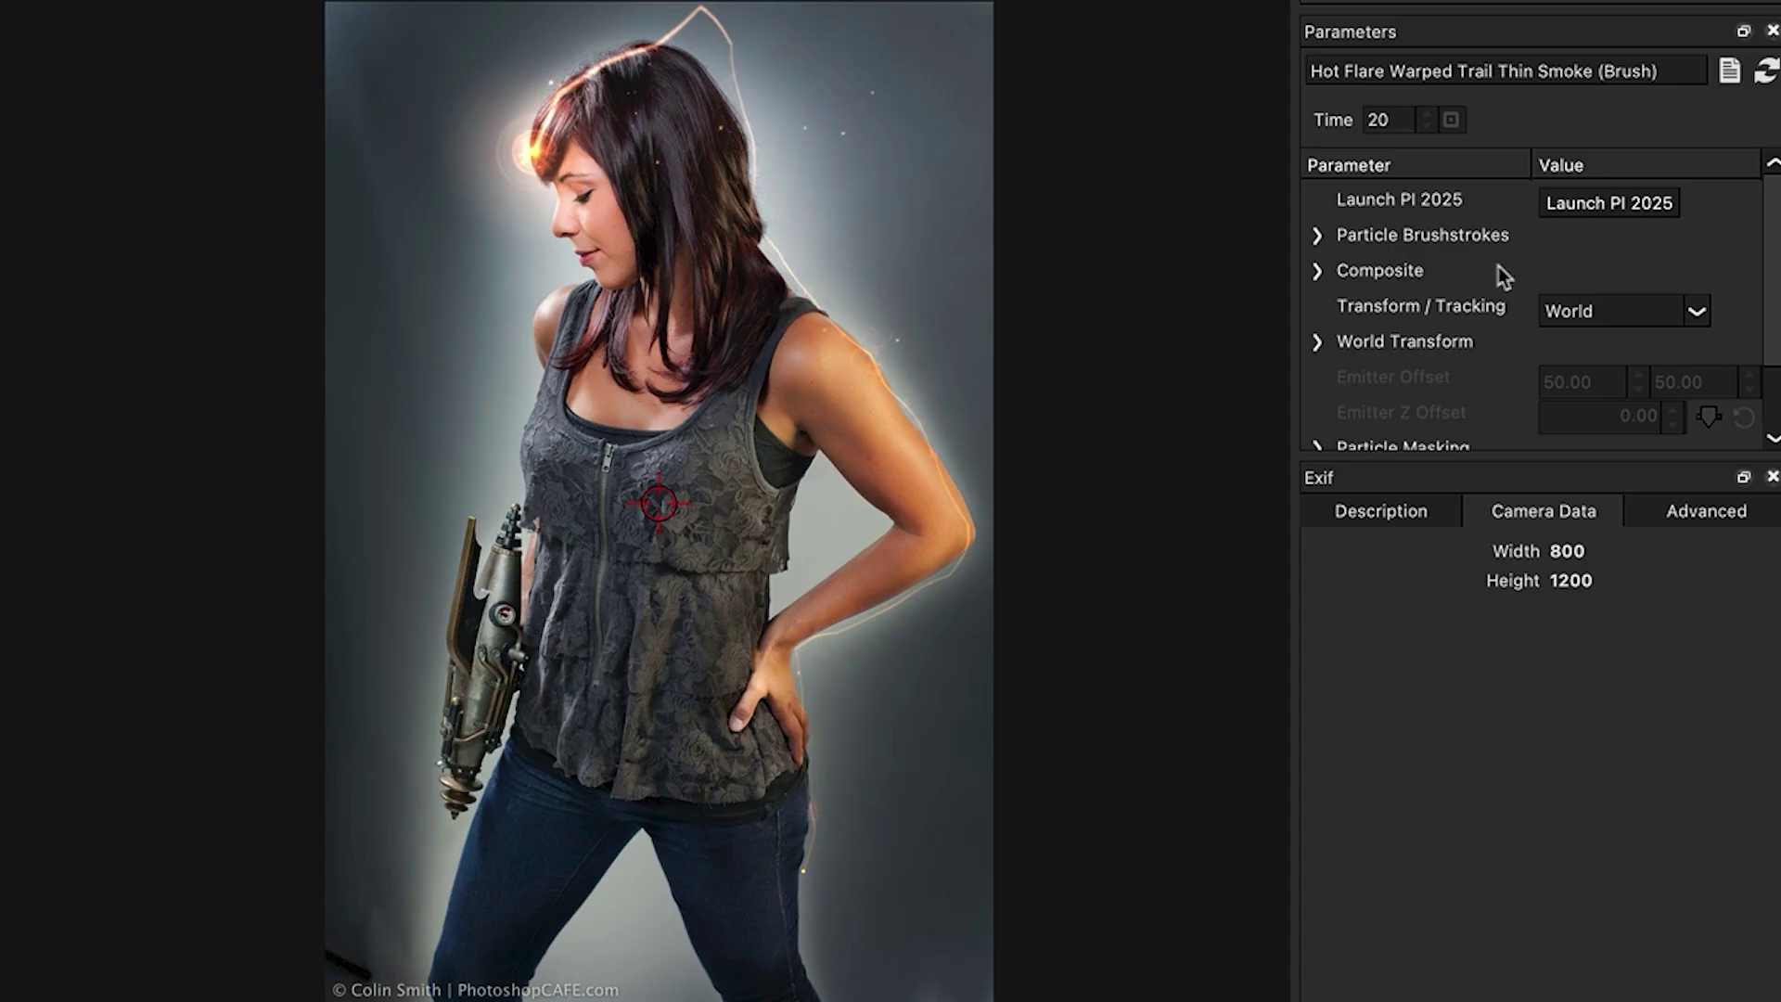
- Set the particle preview Time to 100 so the Hot Flare trail arcs over her head
left_click_drag(1412, 454, 1383, 764)
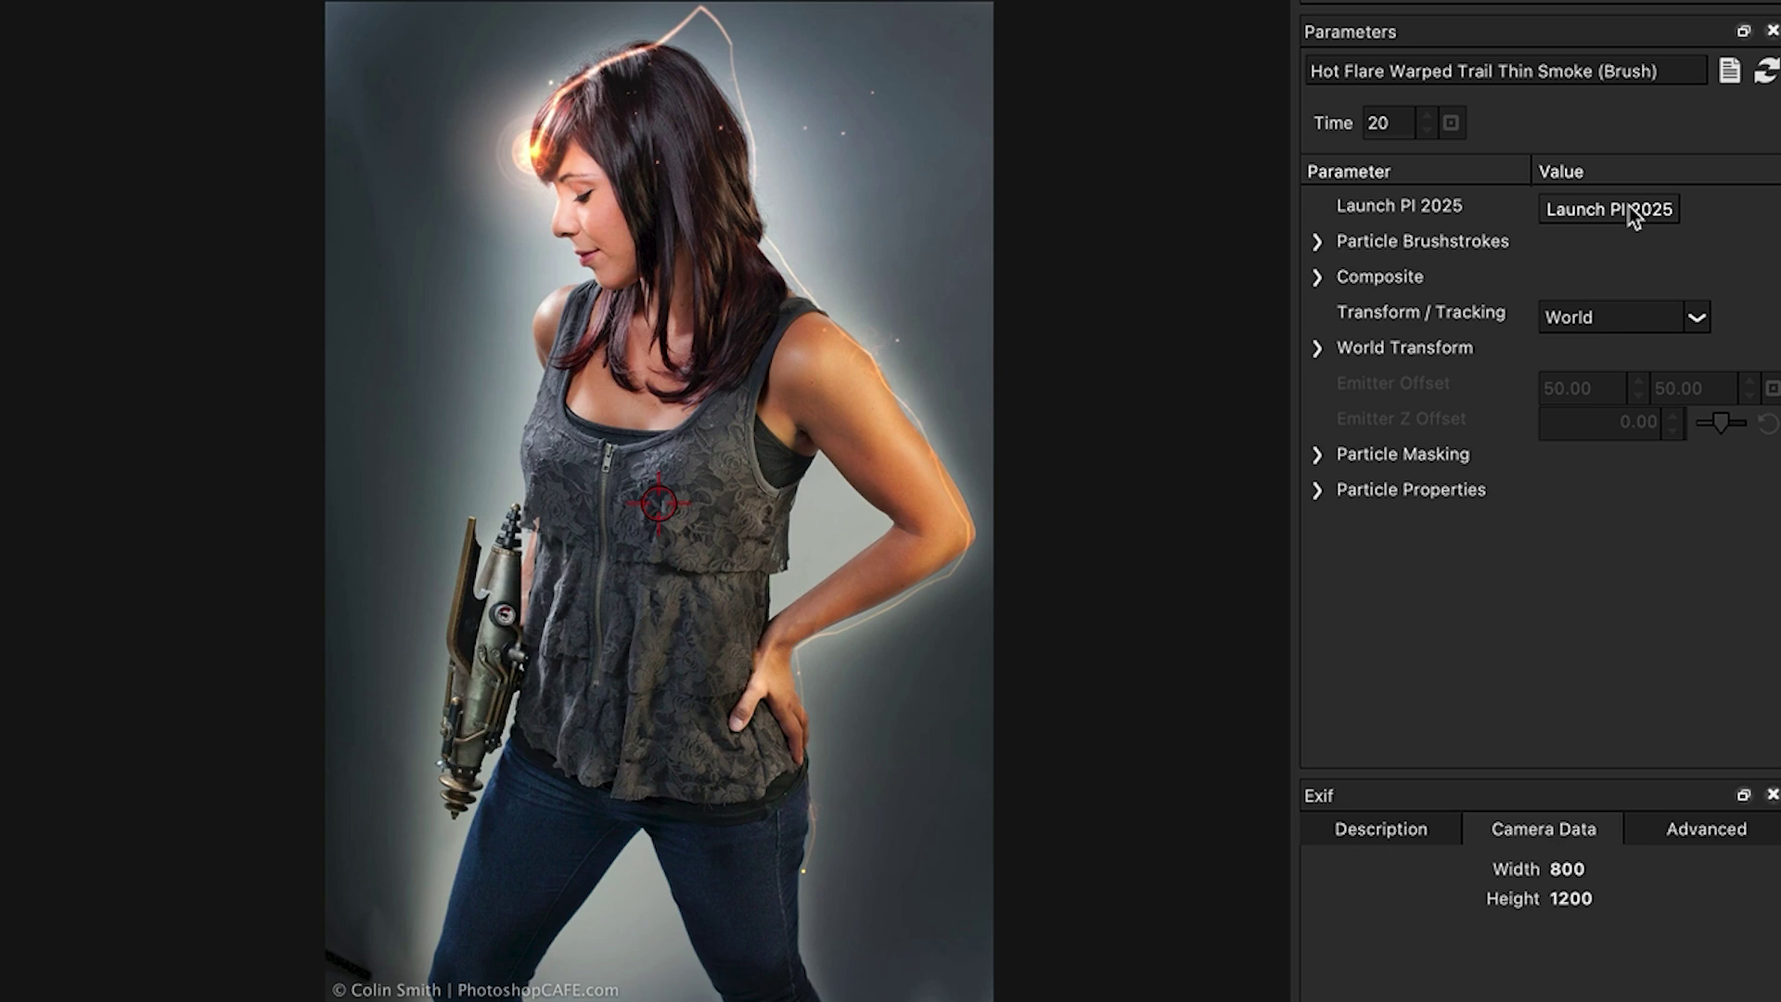
left_click(1425, 115)
left_click(1425, 115)
left_click(1425, 115)
left_click(1425, 115)
left_click(1425, 115)
left_click(1425, 115)
left_click(1425, 115)
left_click(1425, 115)
left_click(1425, 115)
left_click(1425, 115)
left_click(1425, 115)
left_click(1425, 115)
left_click(1425, 115)
left_click(1425, 115)
left_click(1451, 124)
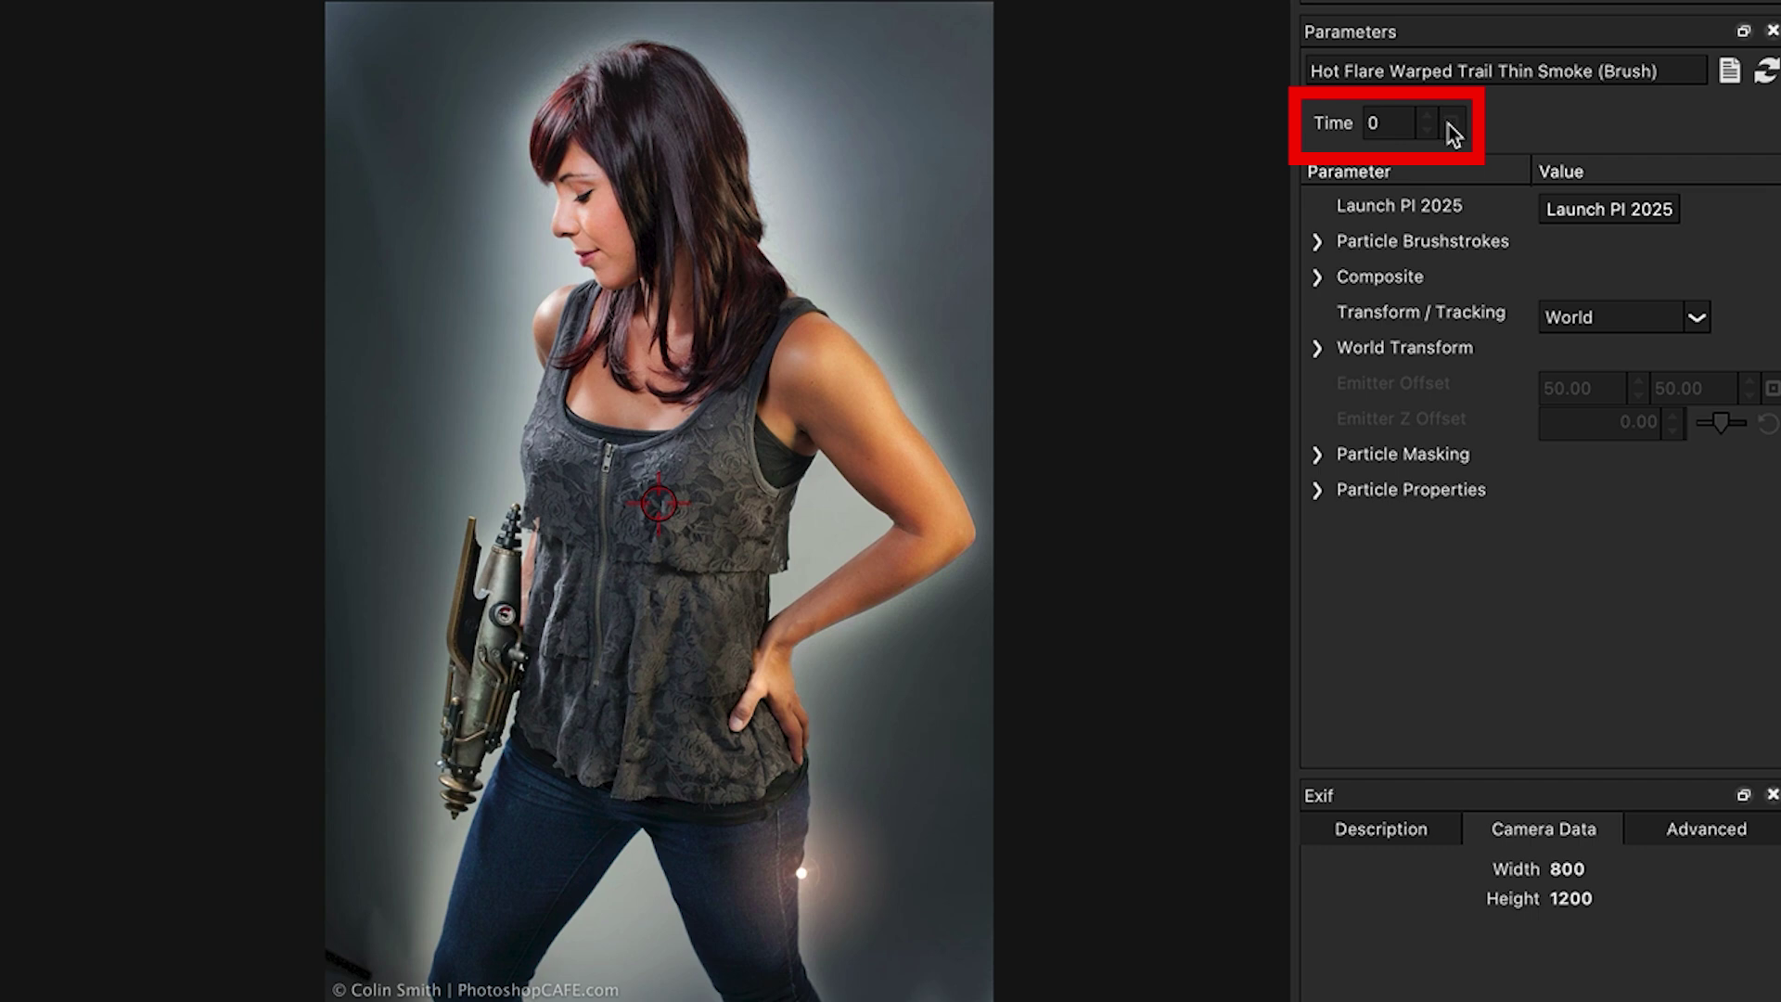
left_click(1379, 122)
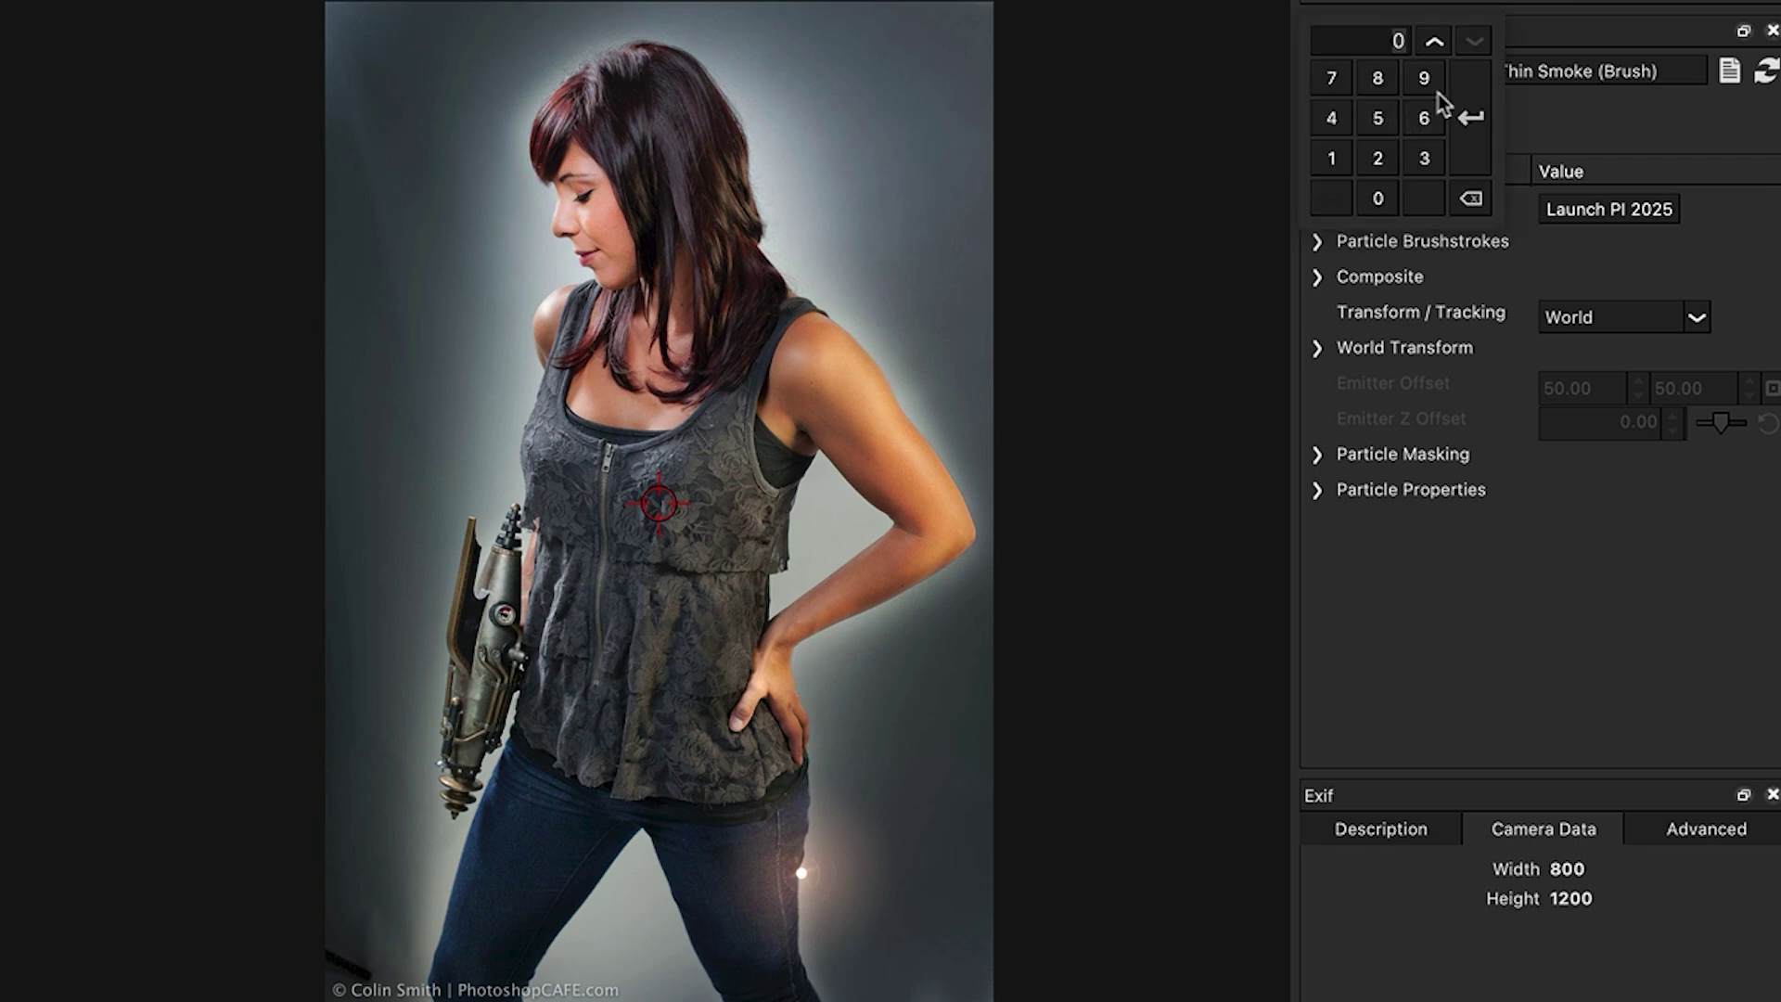
left_click(1332, 159)
left_click(1378, 198)
left_click(1378, 198)
left_click(1474, 93)
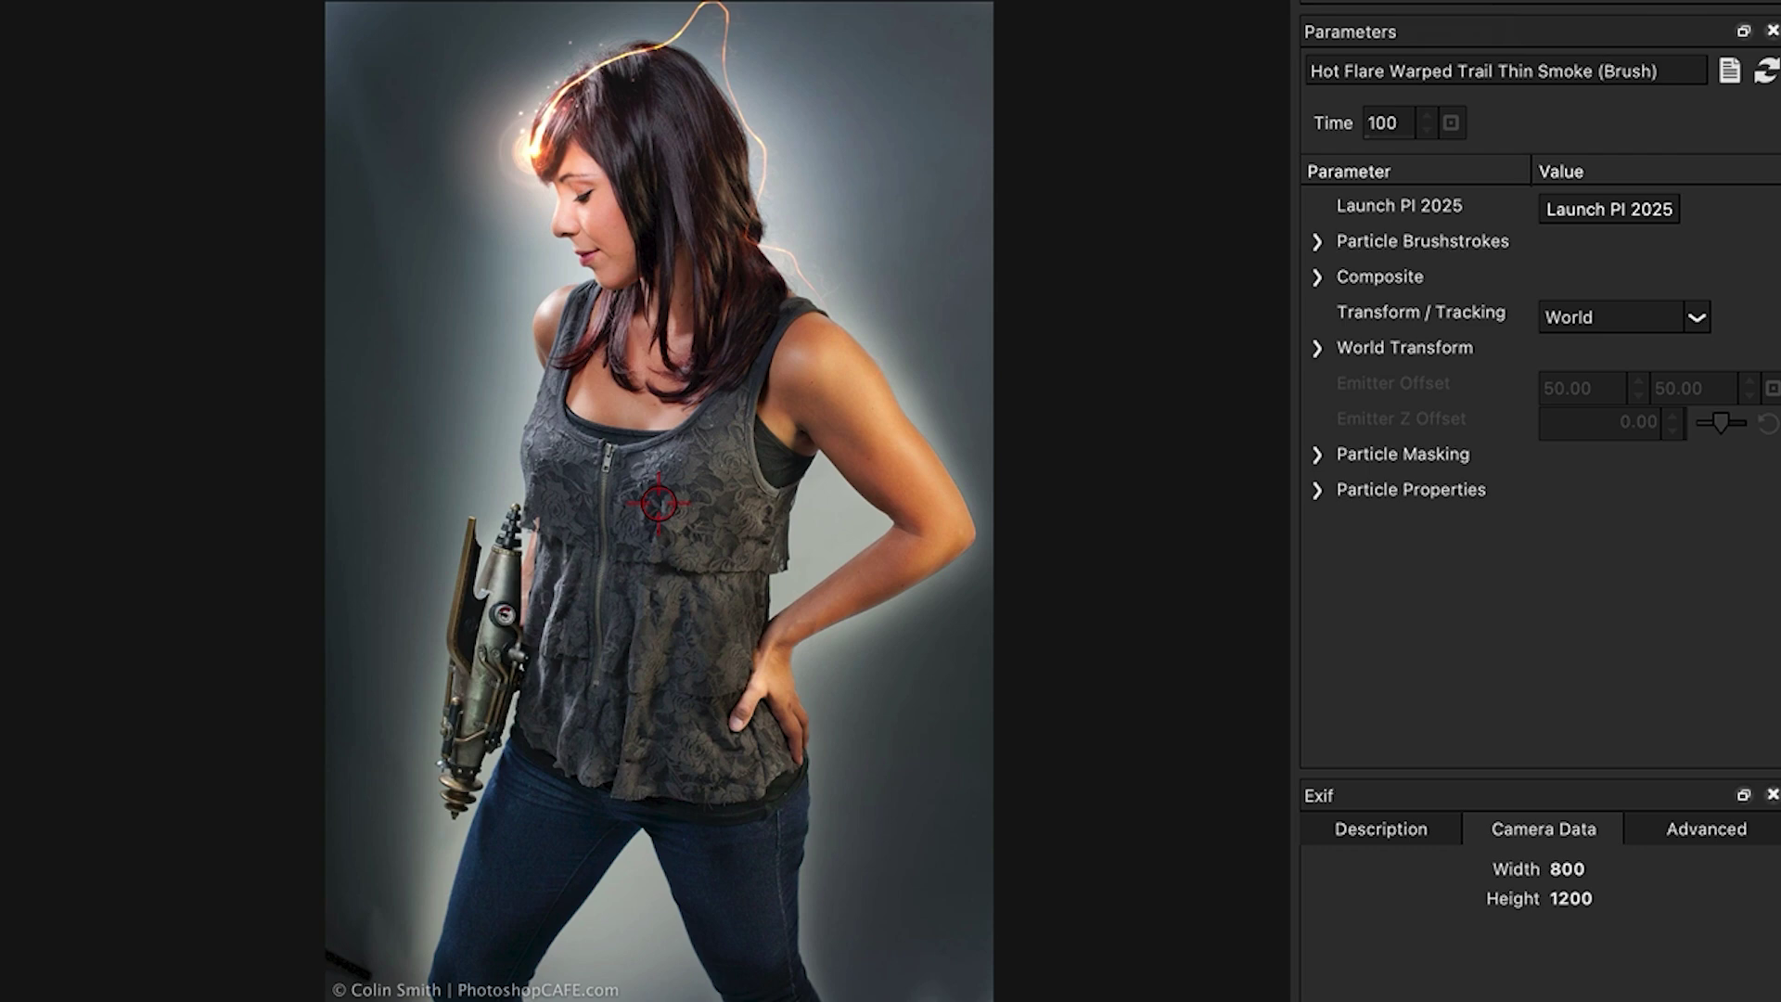
- Lower the Hot Flare brushstroke Duration from 100.00 to about 71.43
left_click(1317, 241)
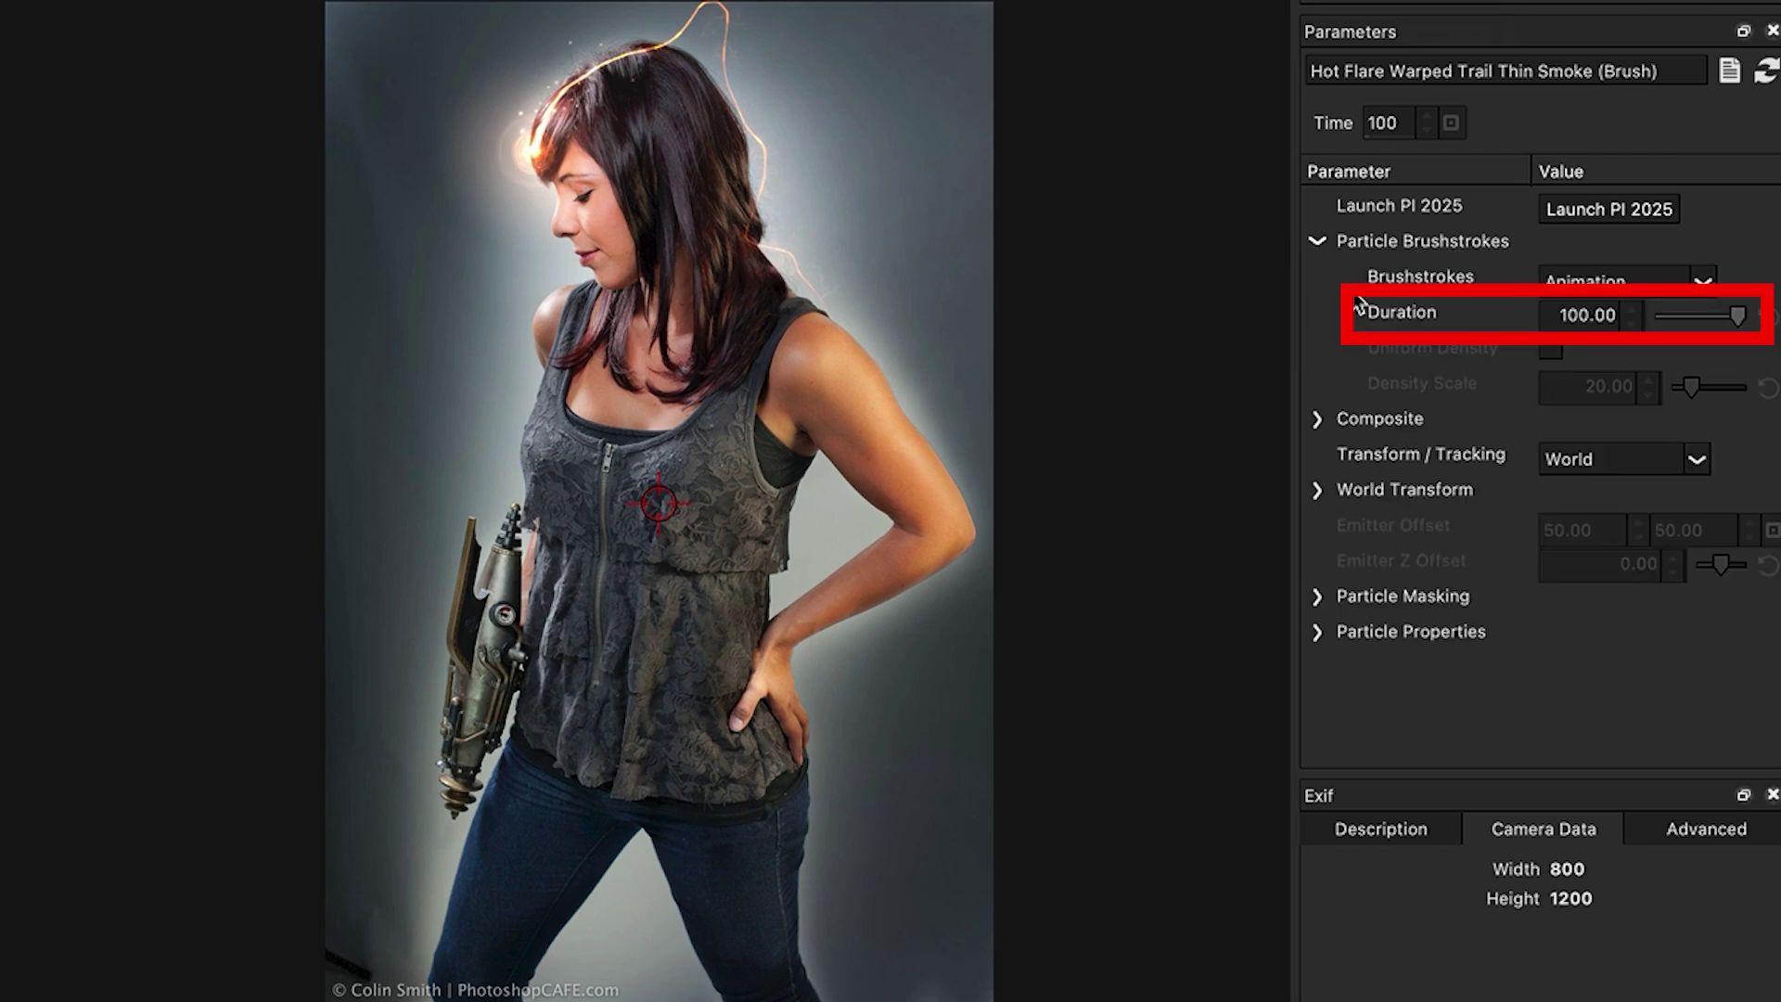
left_click(1631, 323)
left_click(1631, 323)
left_click(1631, 322)
left_click(1631, 323)
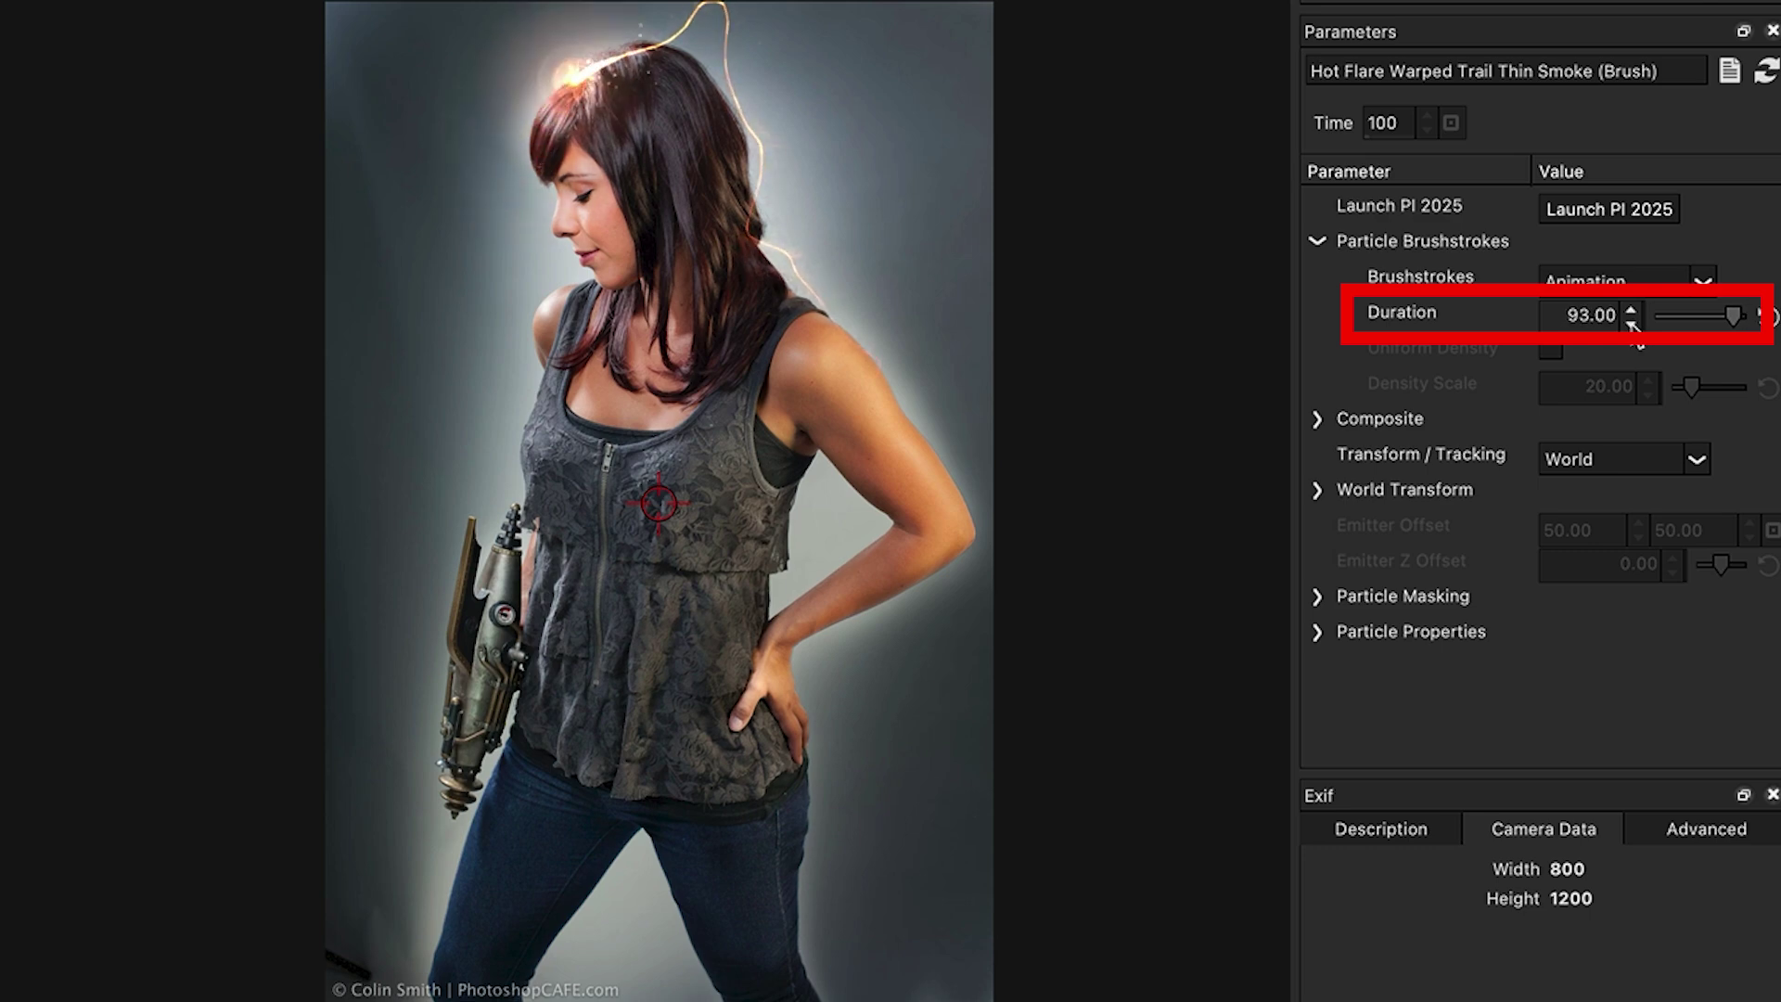
left_click(1631, 322)
left_click(1631, 323)
left_click(1631, 323)
left_click(1631, 323)
left_click(1631, 322)
left_click(1631, 323)
left_click(1631, 322)
left_click(1631, 323)
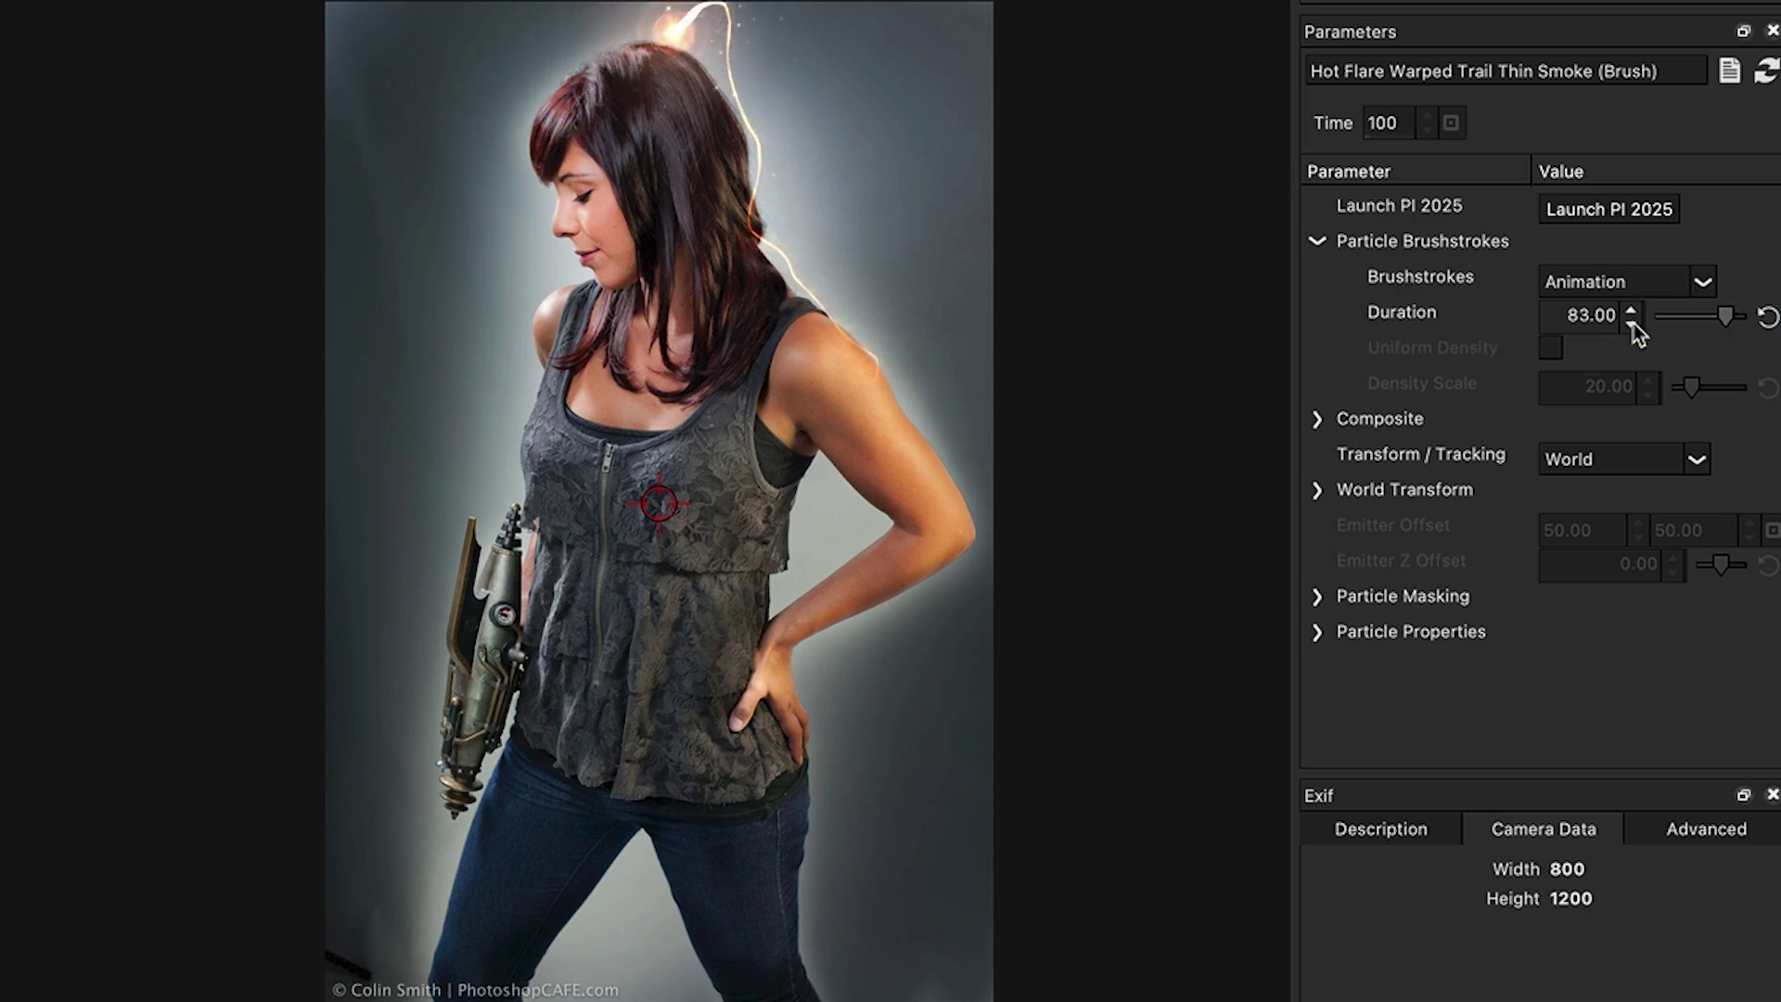
left_click(1631, 323)
left_click(1631, 323)
left_click(1631, 322)
left_click(1631, 323)
left_click(1631, 323)
mouse_move(1712, 311)
left_mouse_down()
mouse_move(1669, 318)
mouse_move(1717, 317)
left_mouse_up()
left_click(1316, 630)
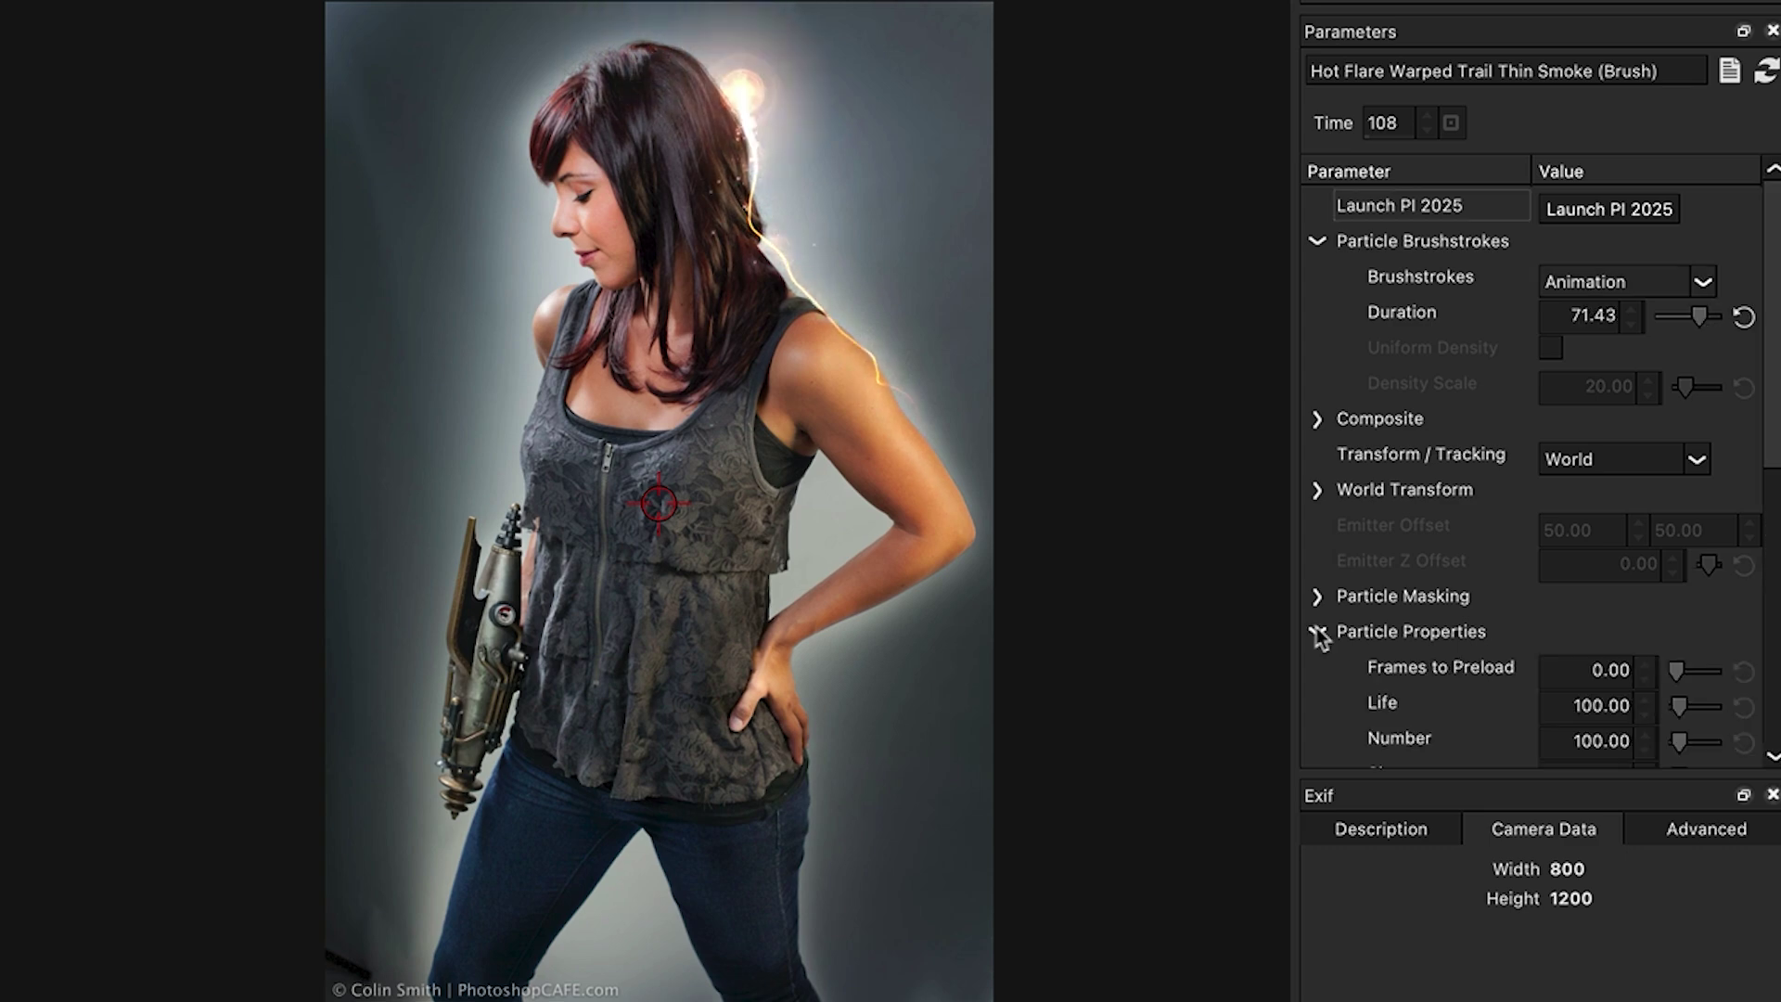
- Set particle Life to 625, restore brushstroke Duration to 100, and raise Number to 375
scroll(1439, 622, "down", 4)
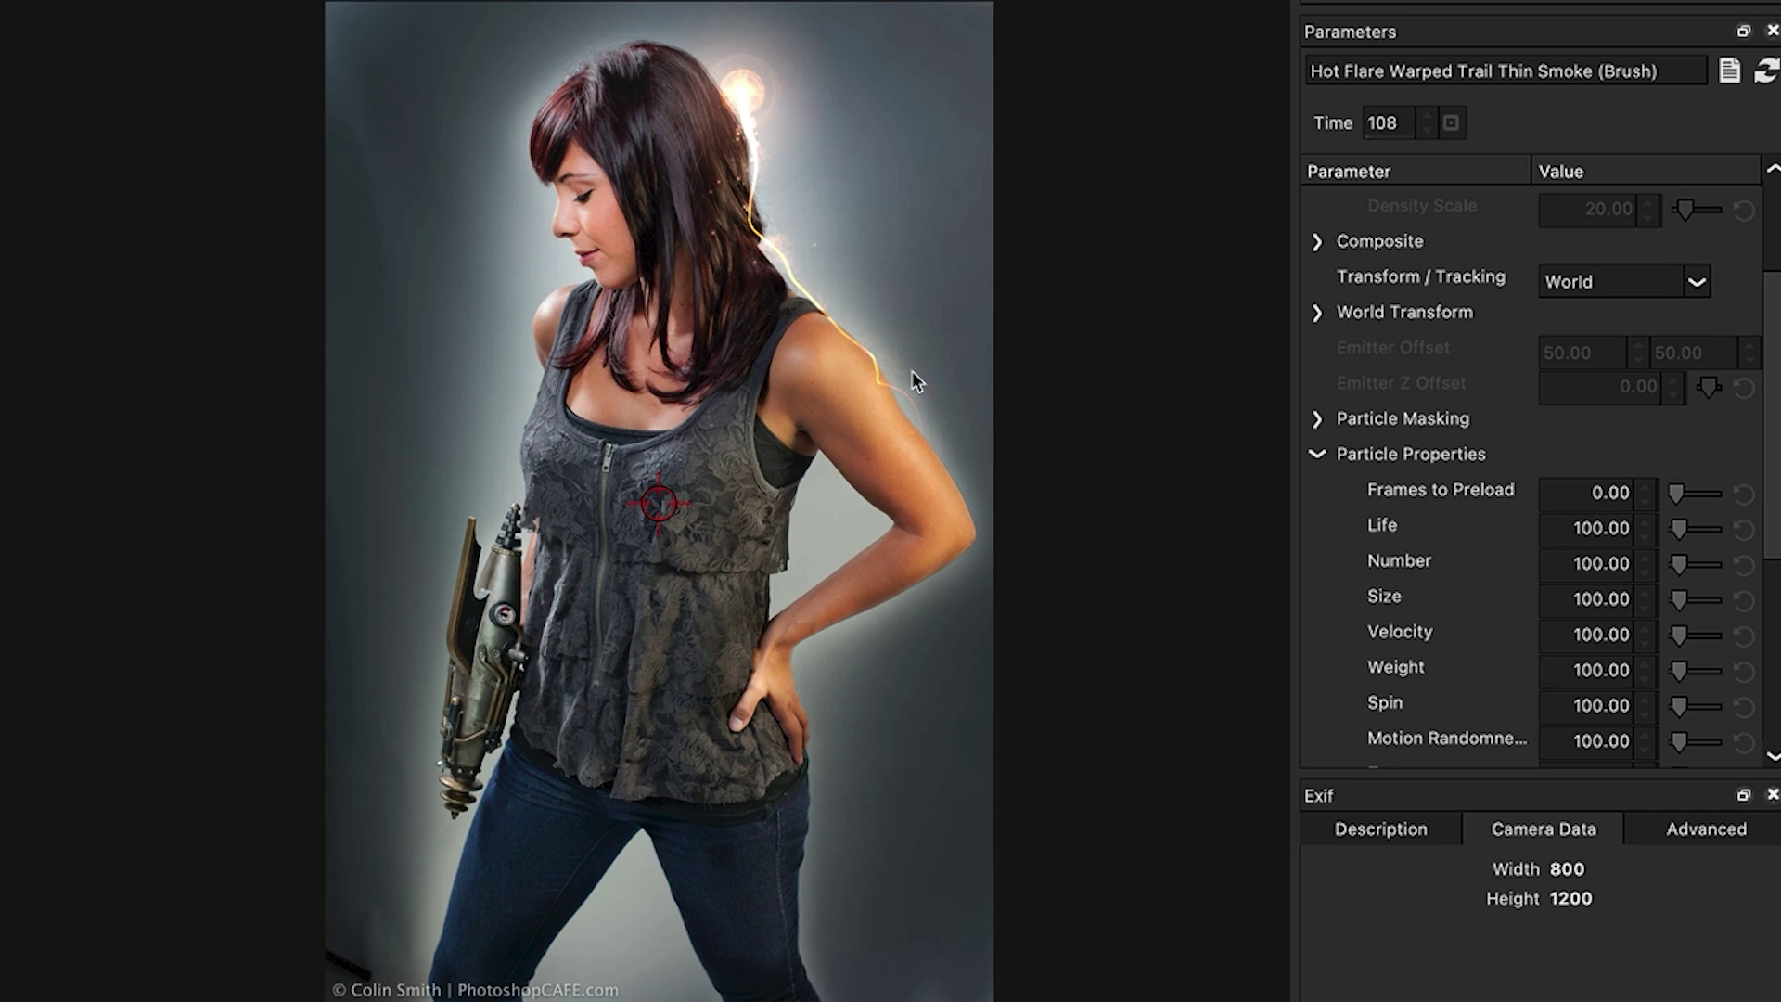
left_click_drag(1681, 527, 1702, 524)
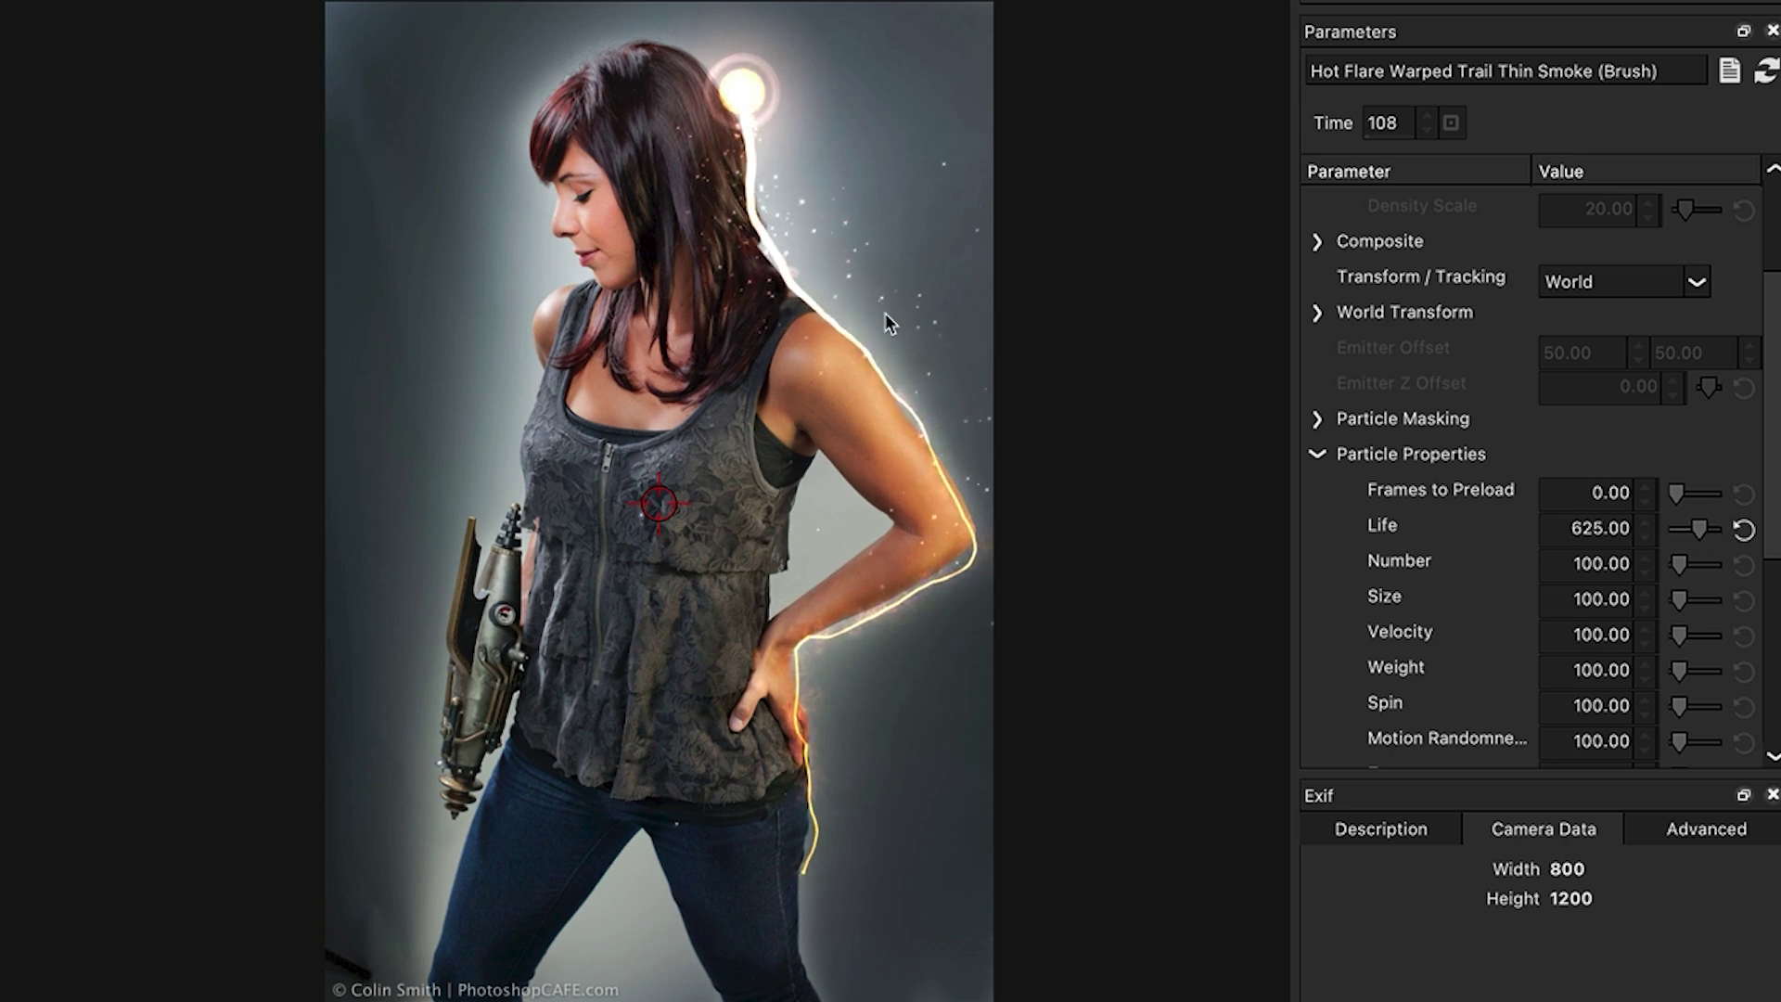
left_click_drag(1762, 299, 1774, 239)
left_click_drag(1694, 282, 1716, 278)
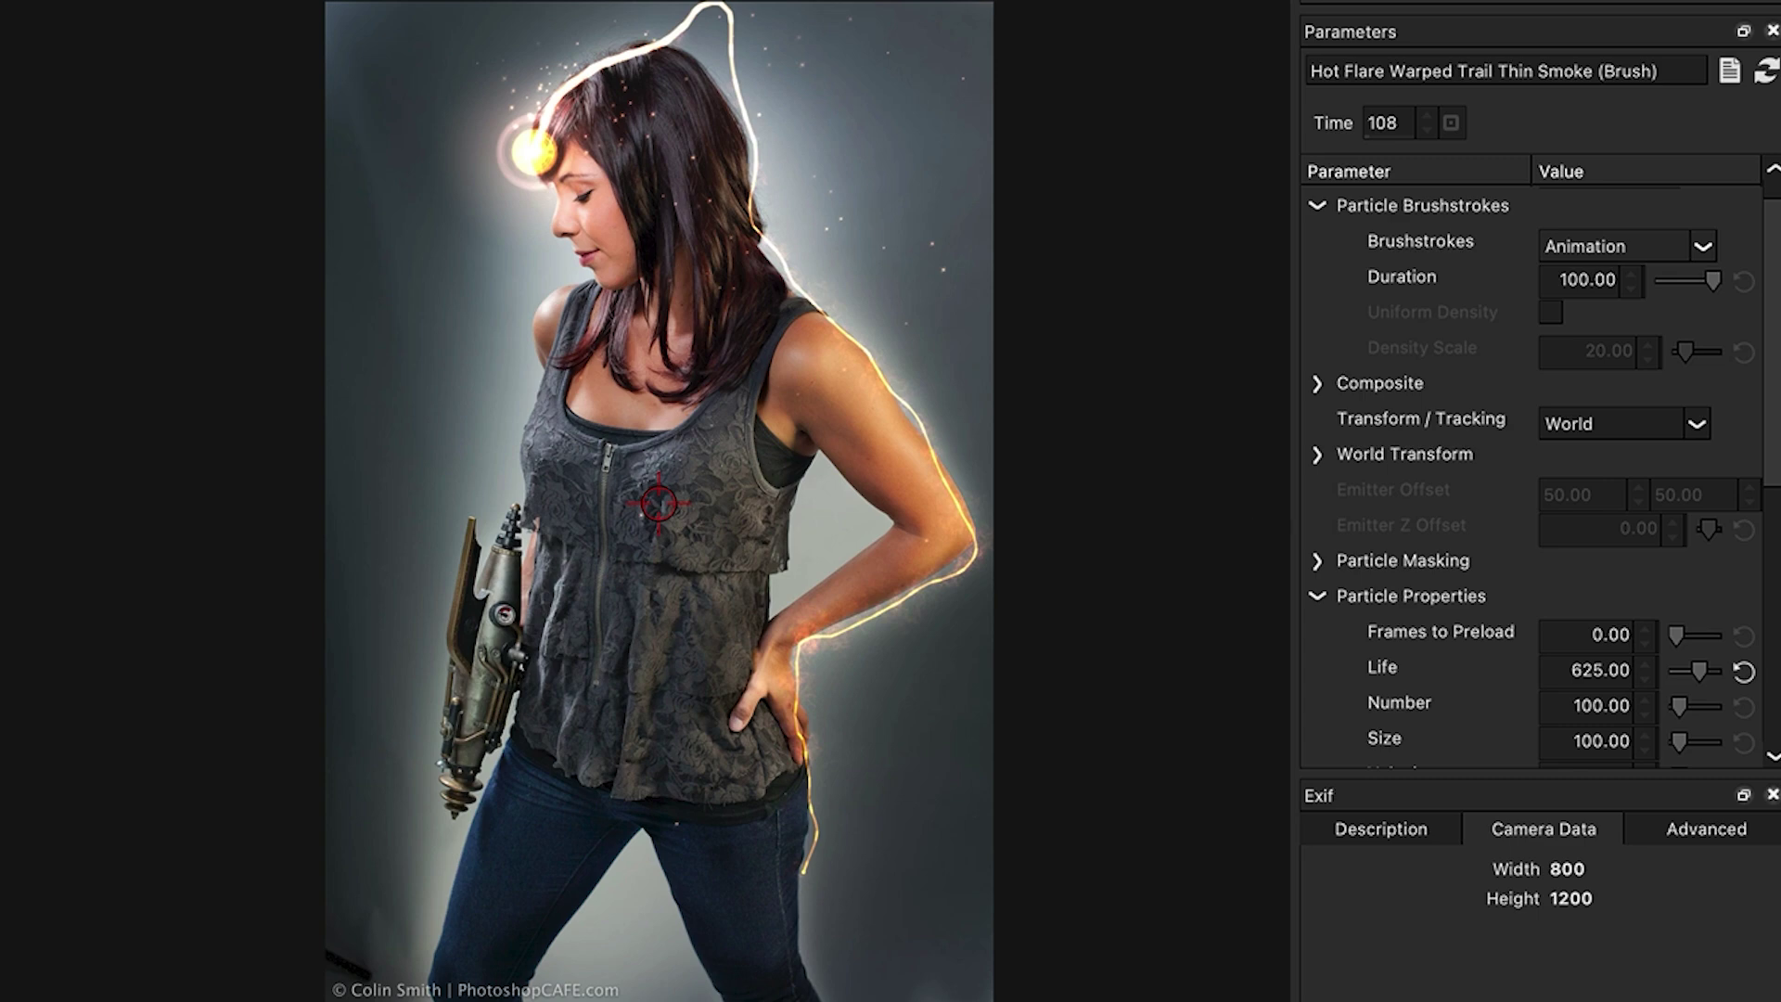
left_click_drag(1772, 457, 1770, 509)
left_click_drag(1679, 600, 1684, 638)
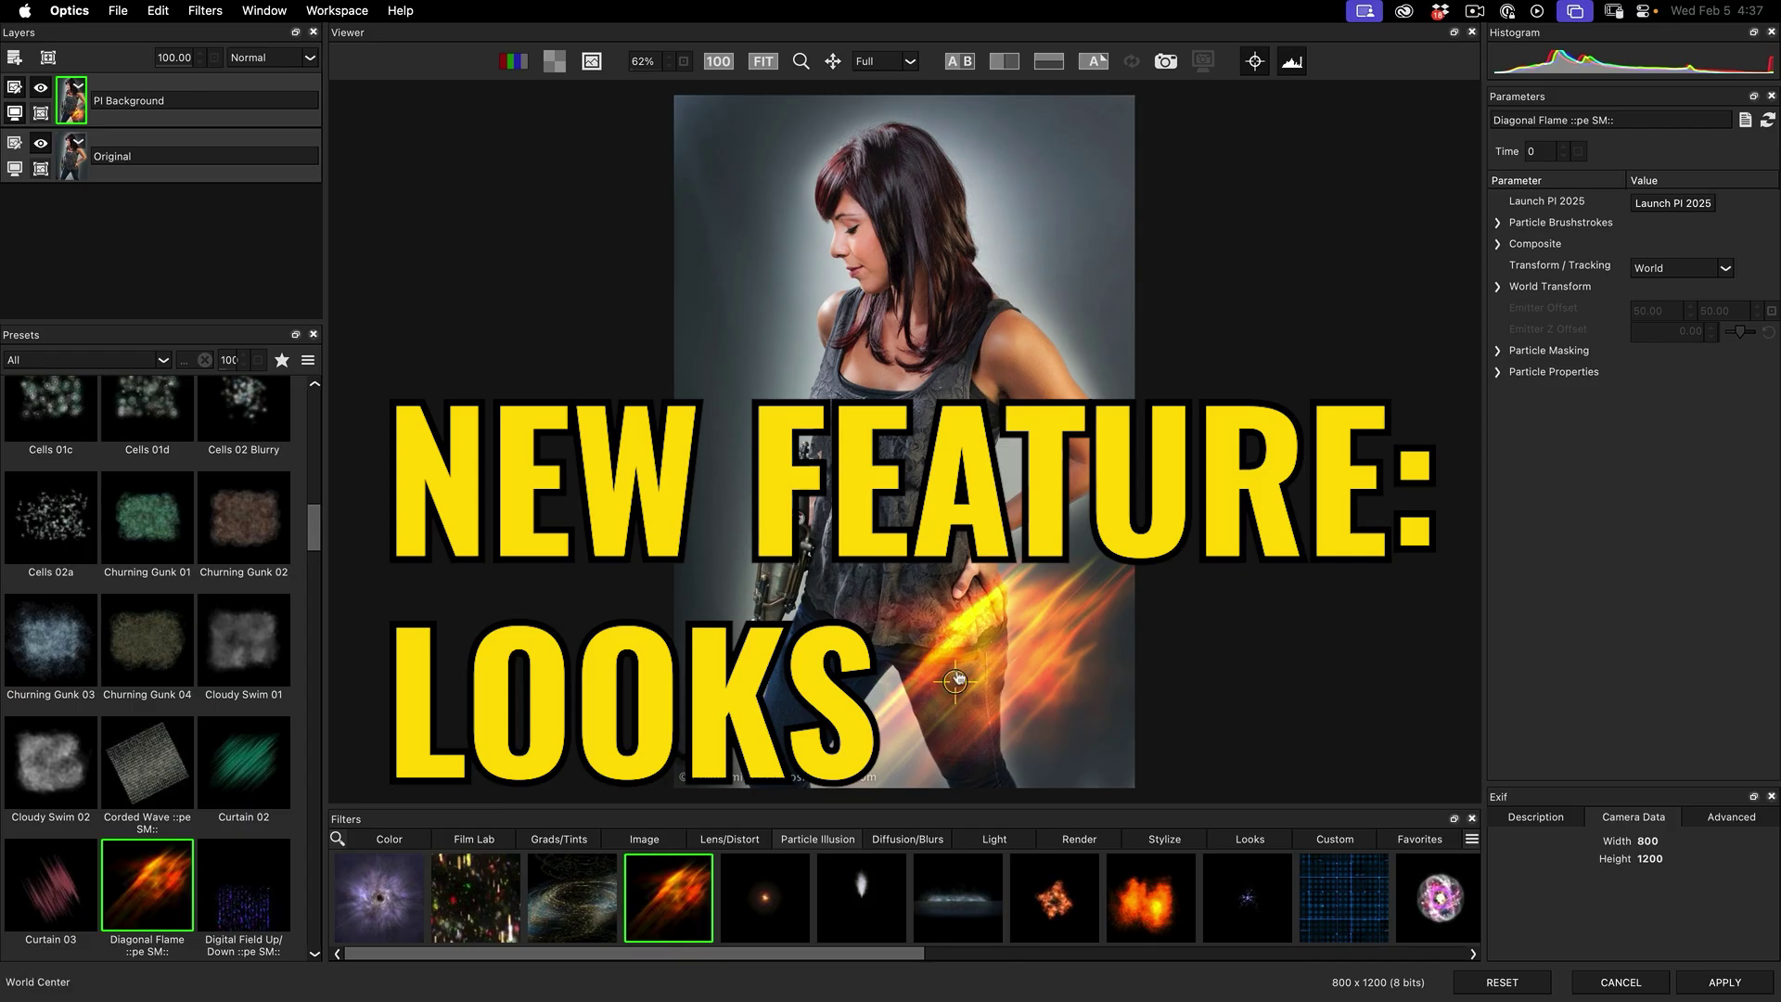
- Move the flame emitter onto the woman's hip and apply the S_FilmDamage filter
left_click_drag(748, 442, 976, 600)
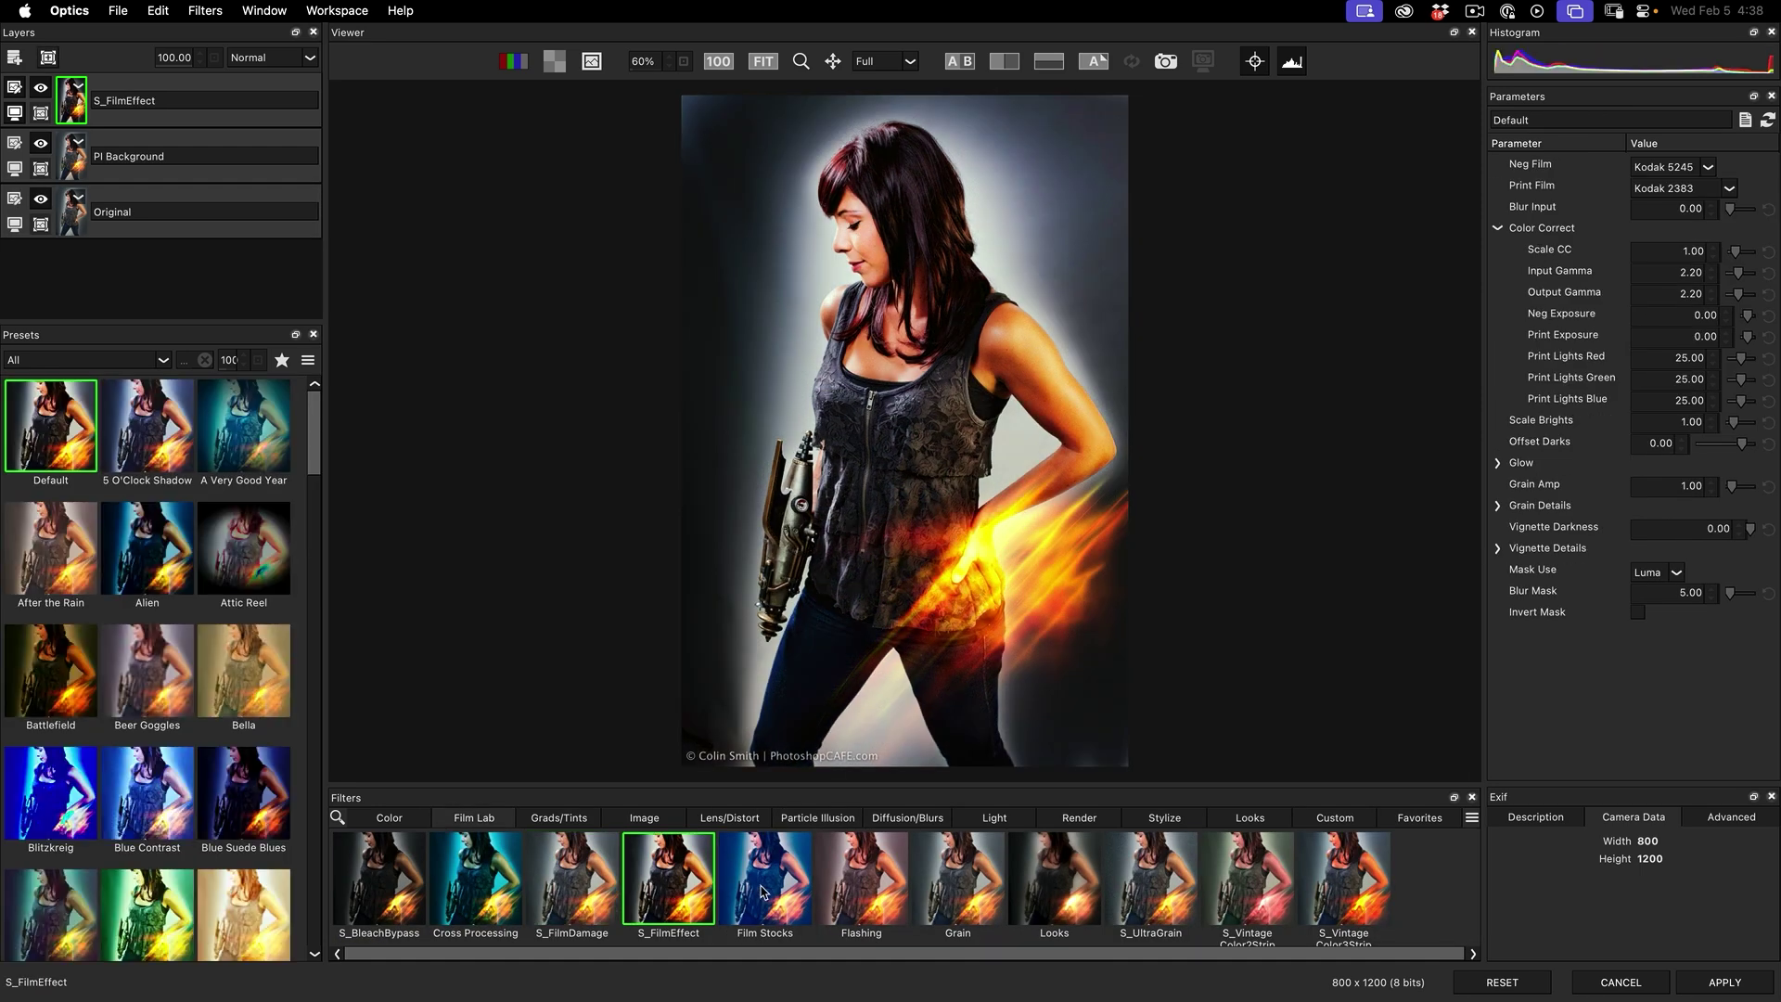
left_click(573, 879)
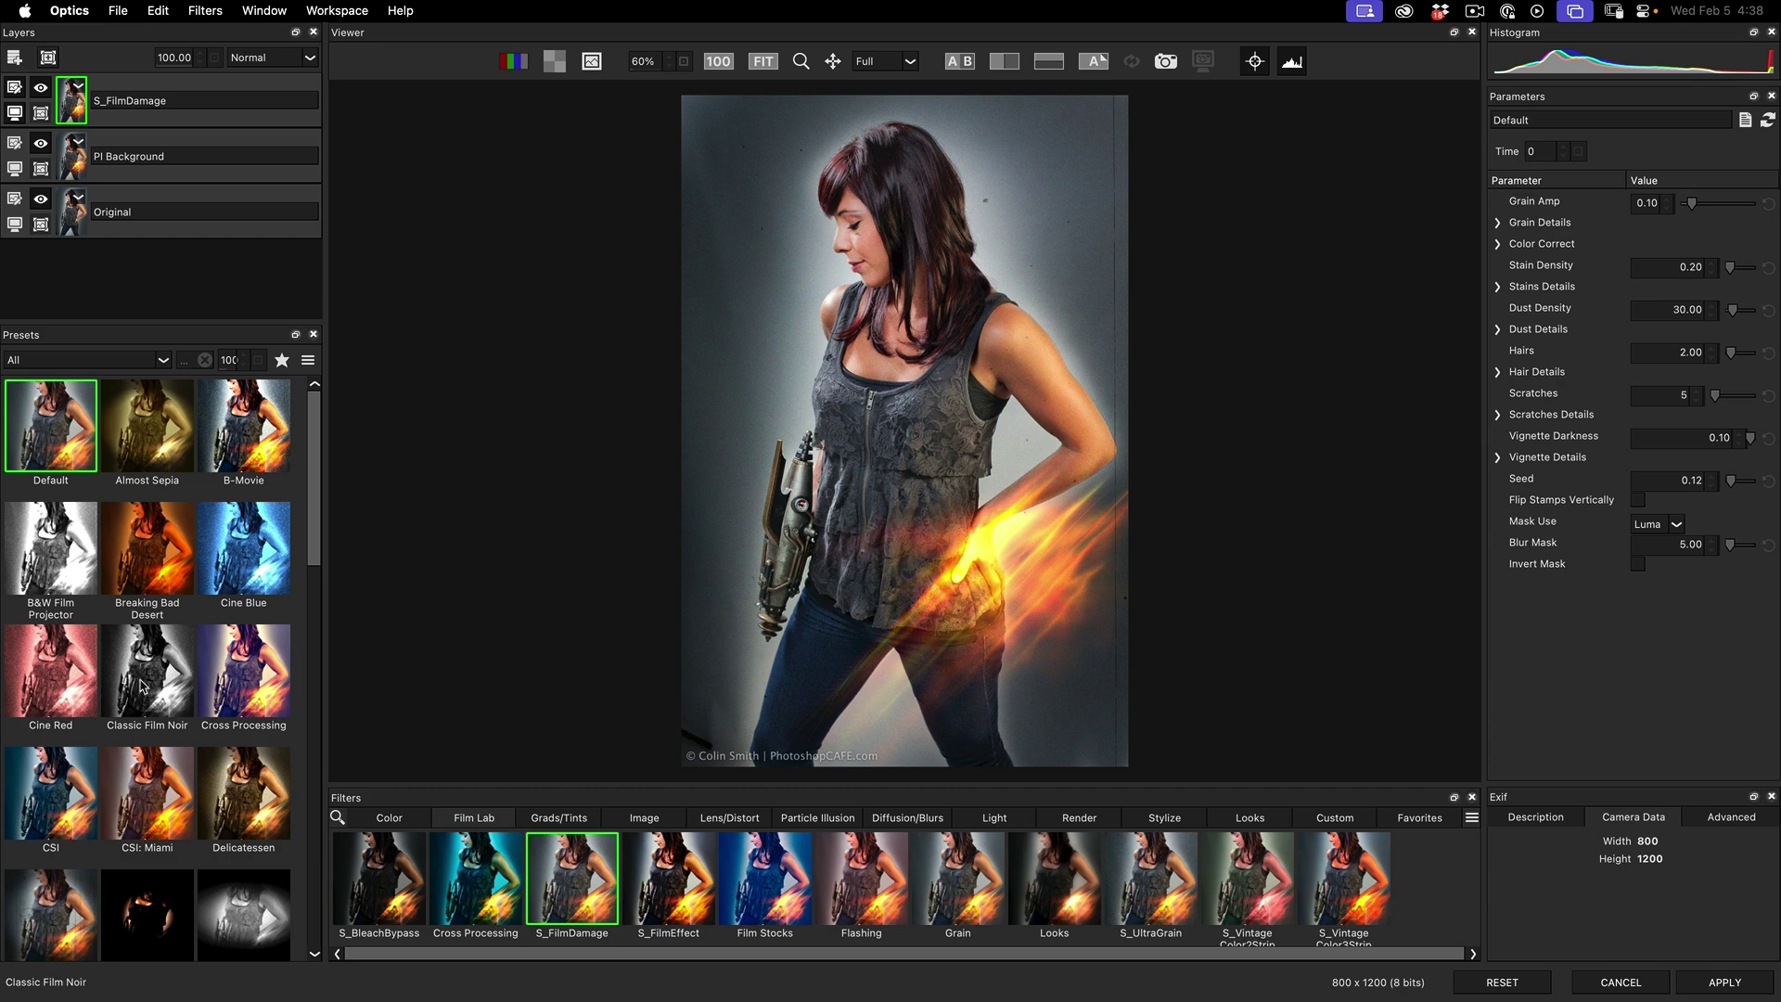
scroll(154, 725, "down", 2)
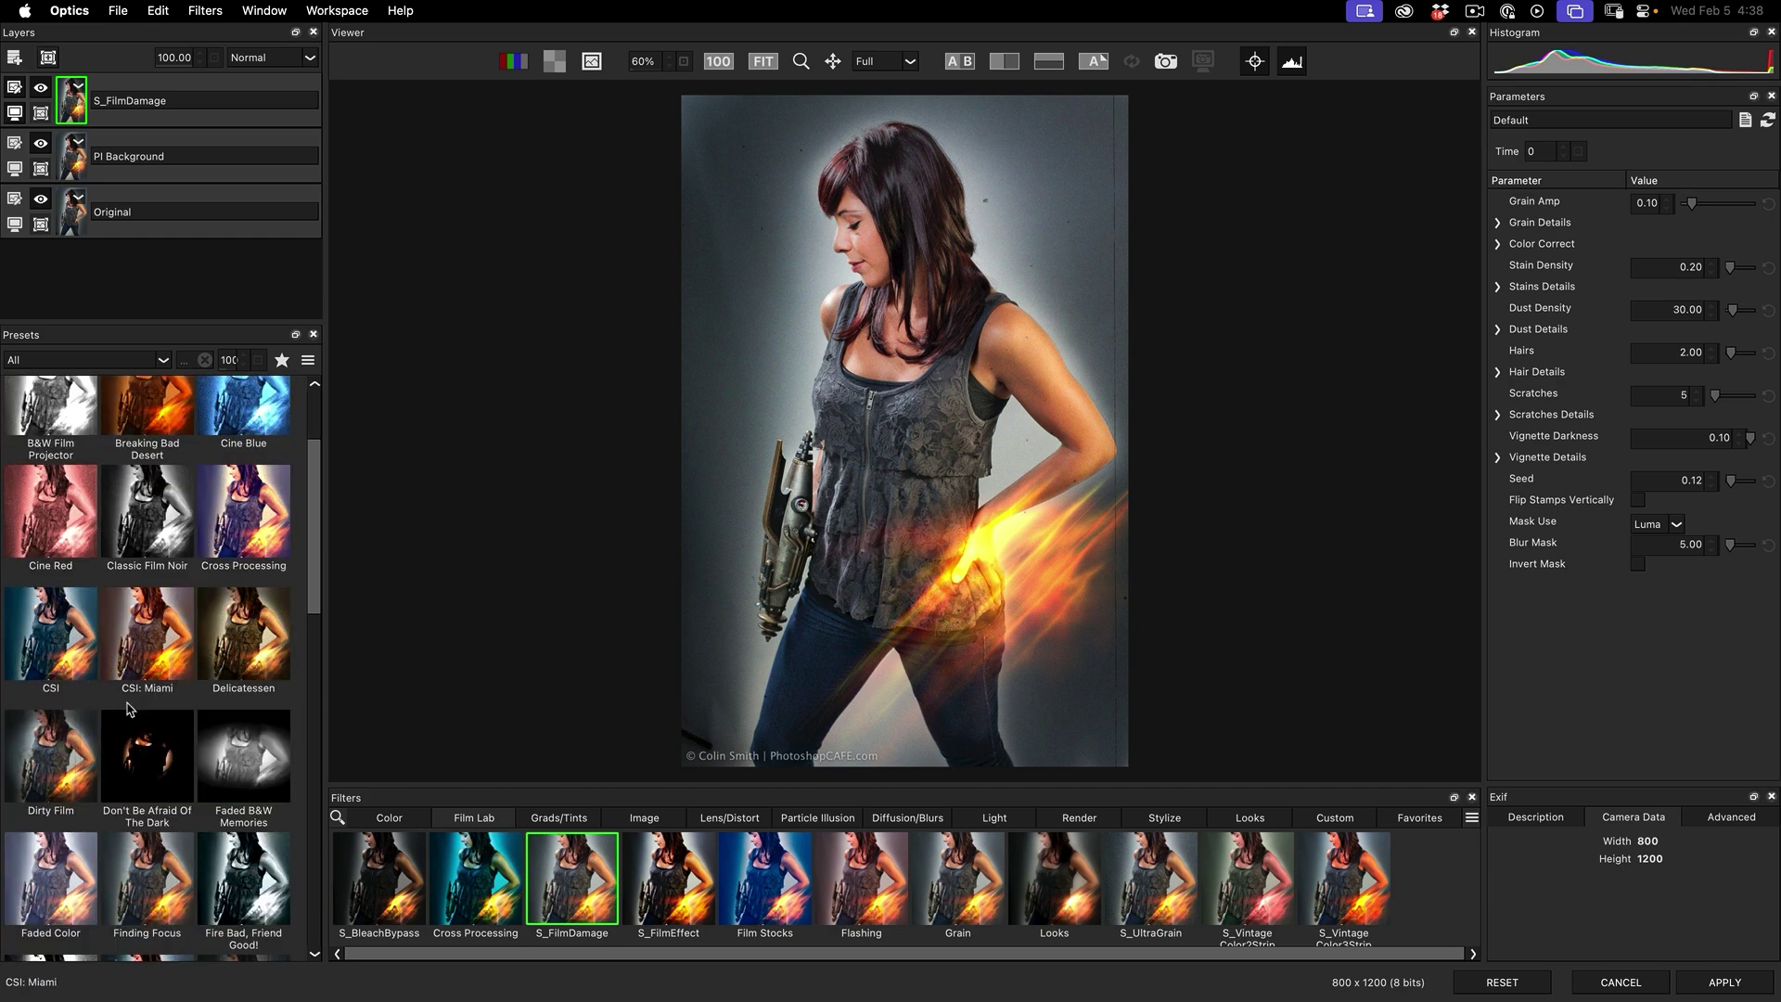
scroll(107, 721, "down", 2)
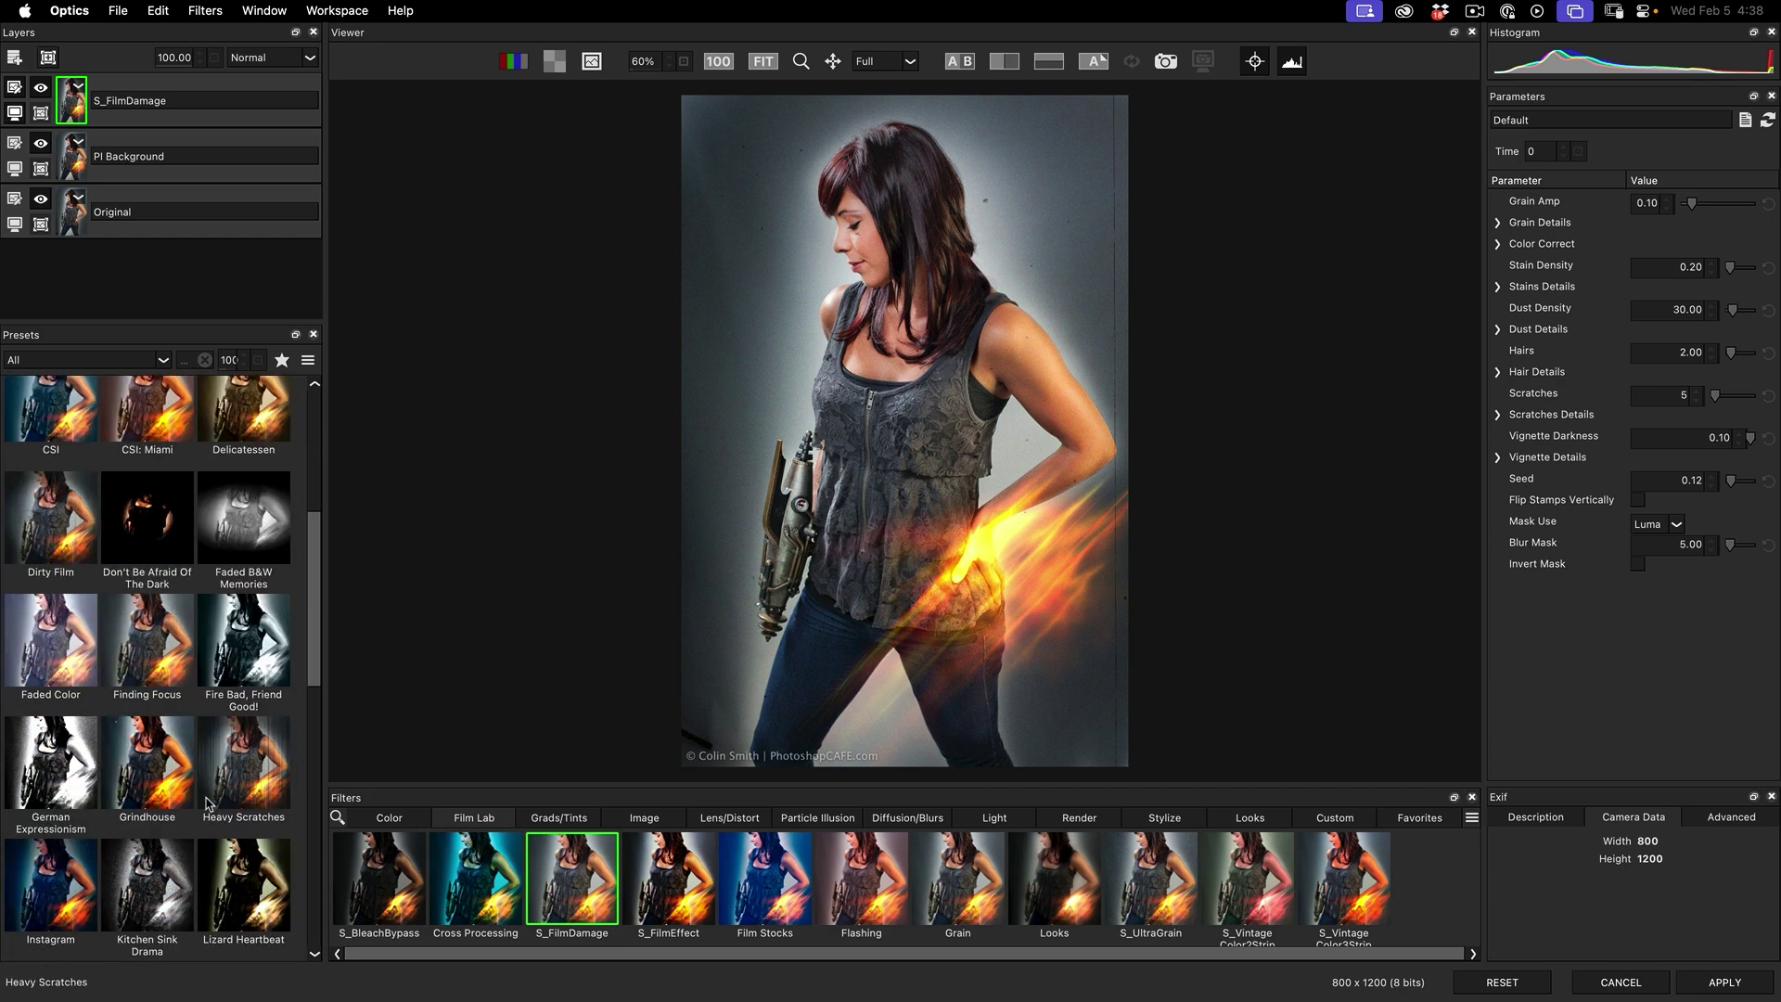
scroll(209, 804, "up", 1)
scroll(209, 804, "up", 1)
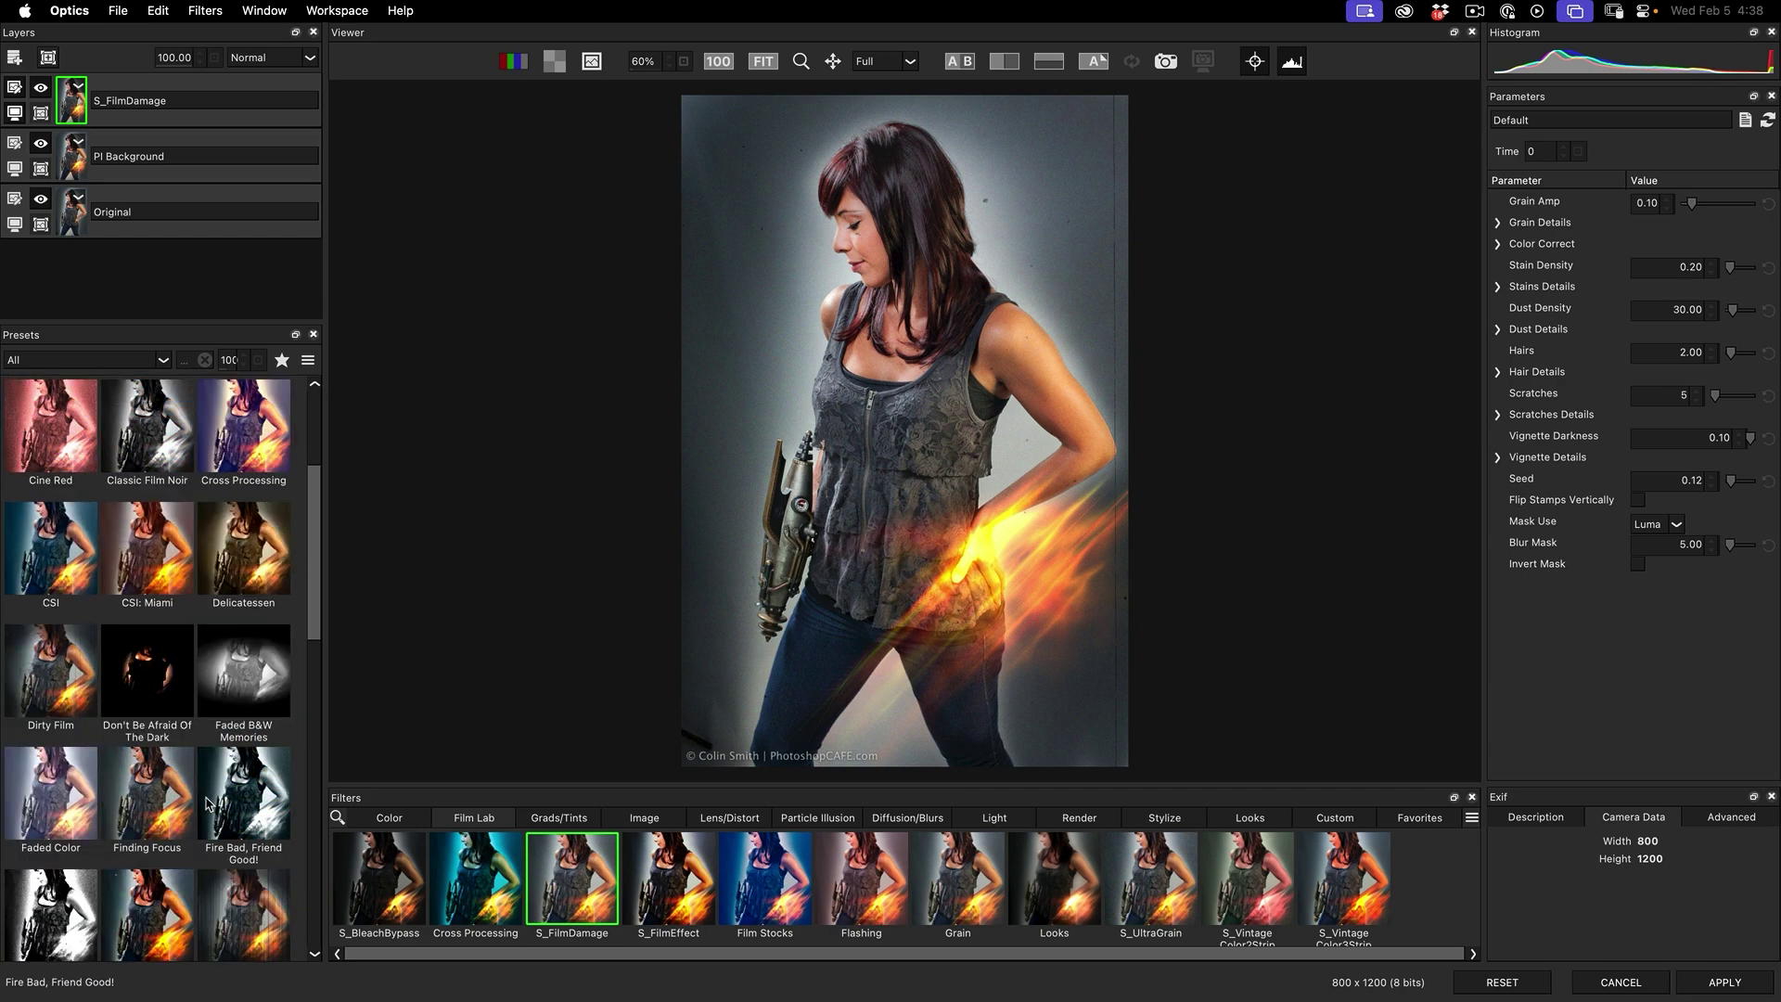
- Try Dirty Film, CSI: Miami and Default, settle on B-Movie, then add a new layer above
left_click(42, 668)
left_click(165, 516)
left_click(256, 546)
key("Home")
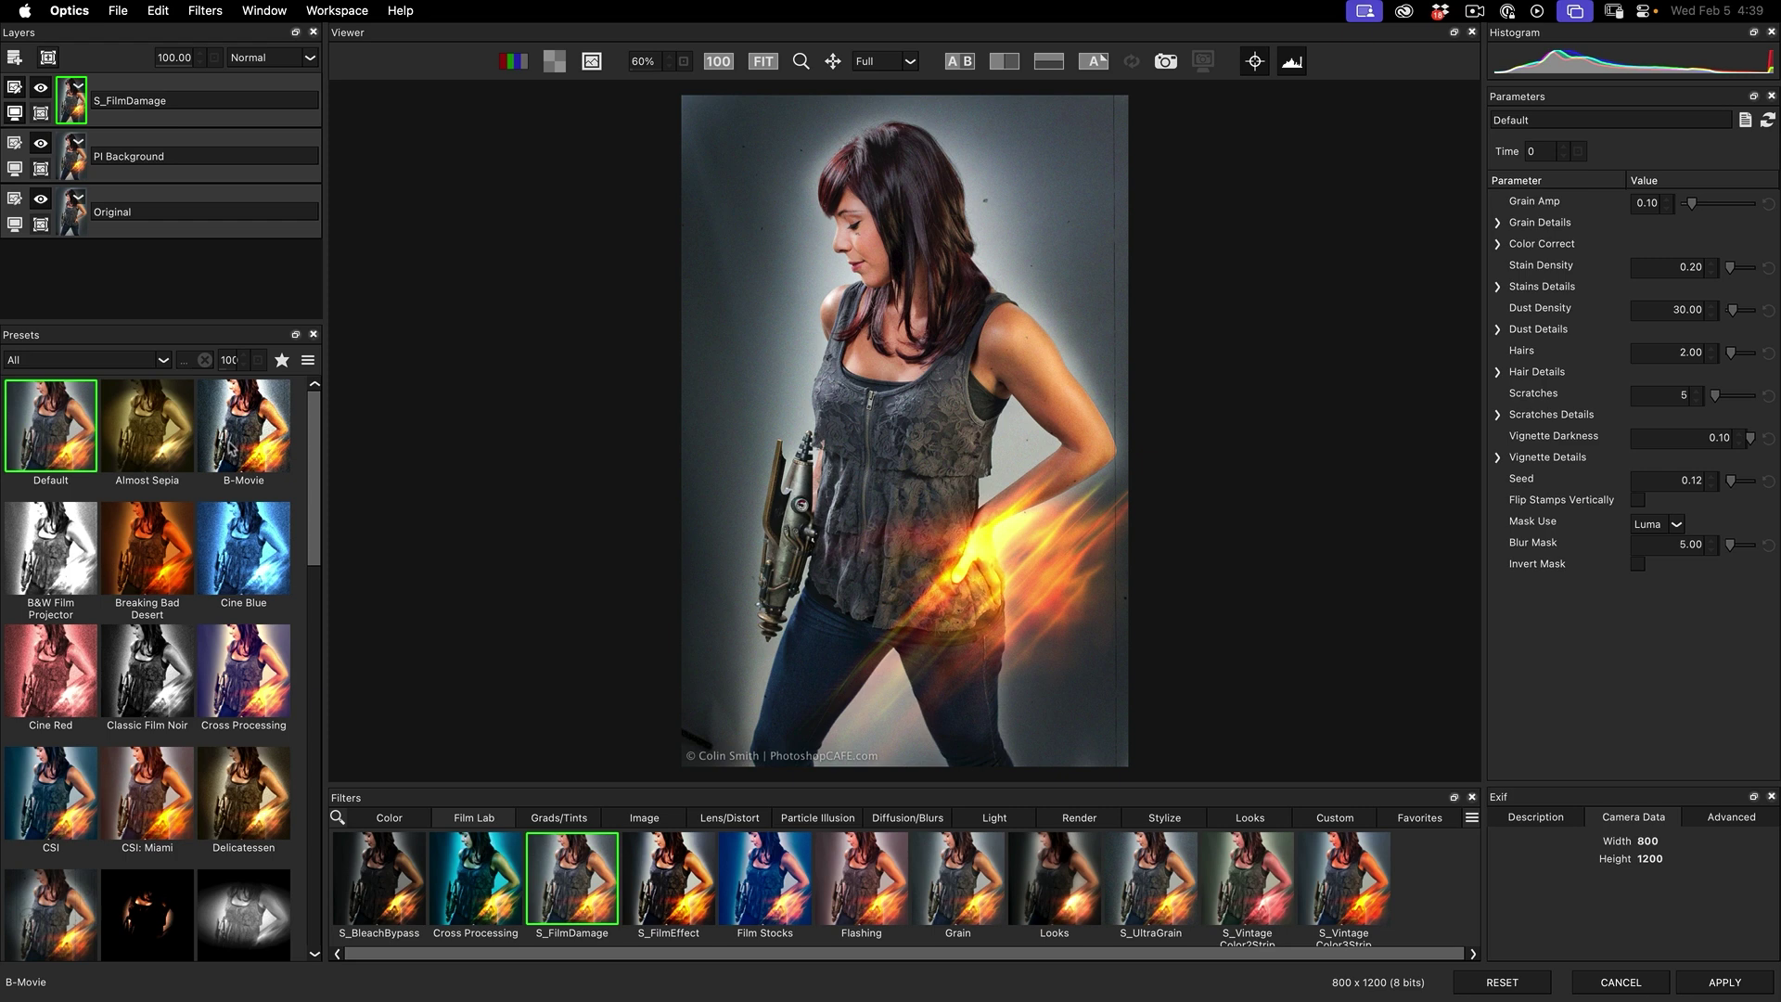
left_click(232, 449)
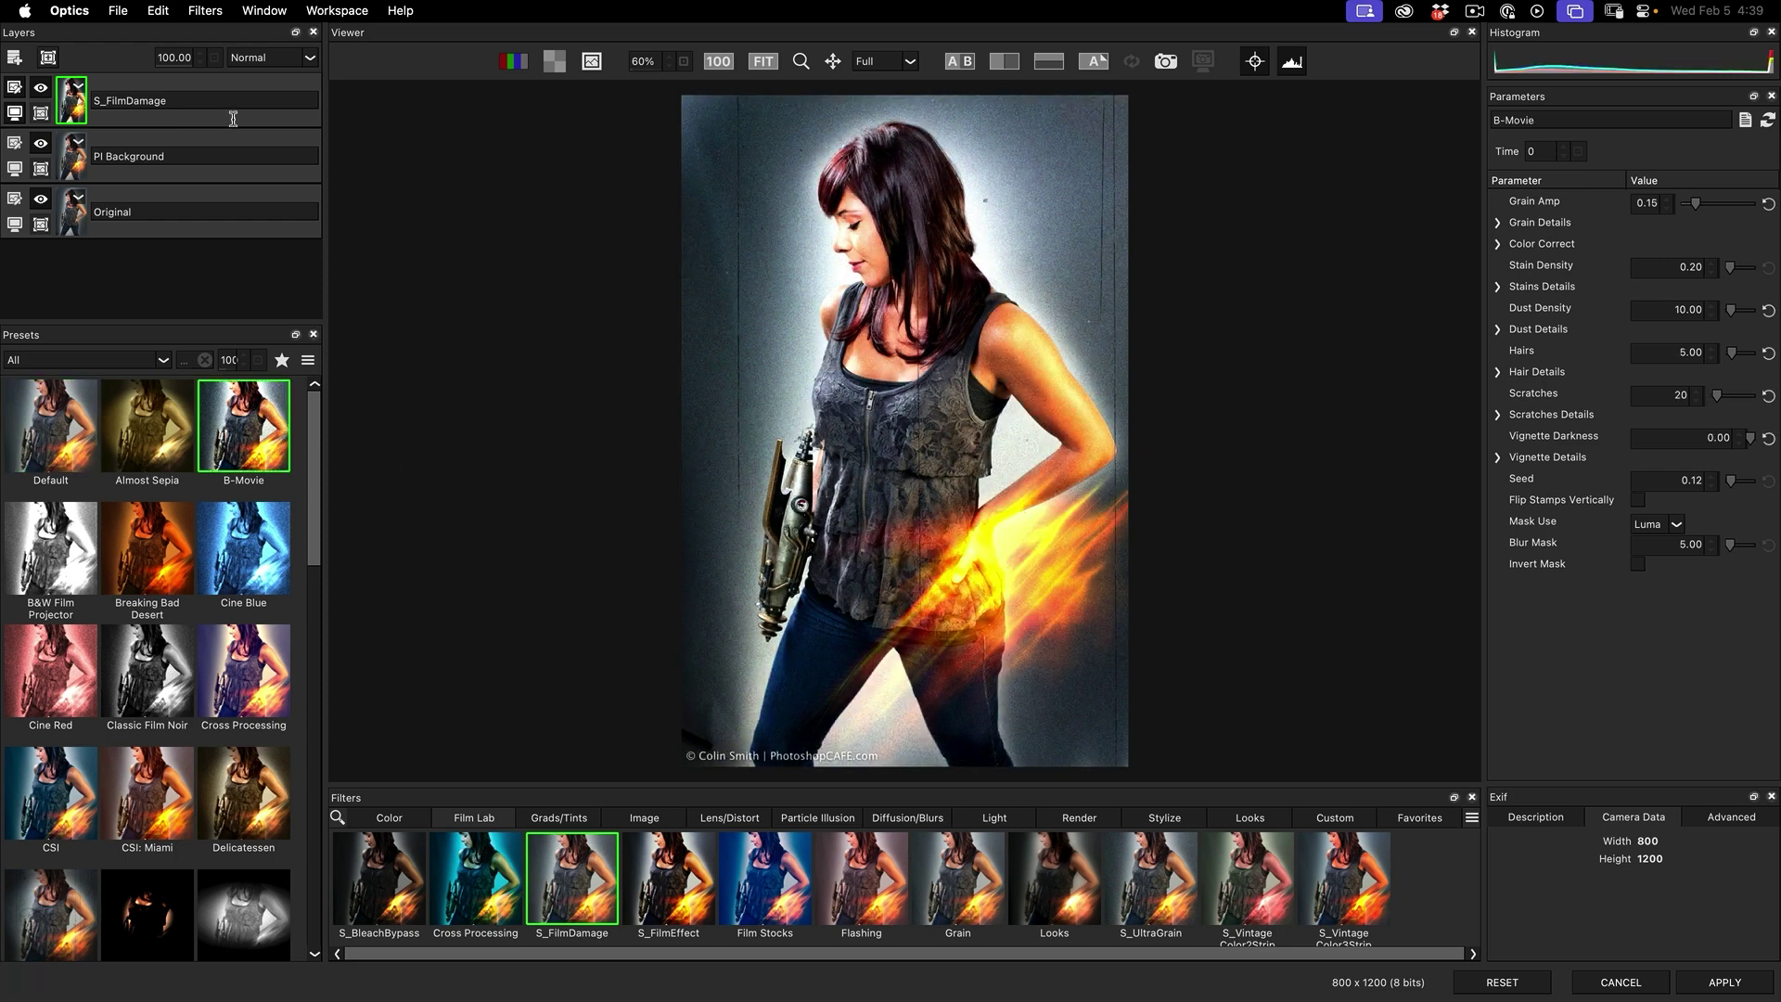
left_click(14, 57)
left_click(995, 817)
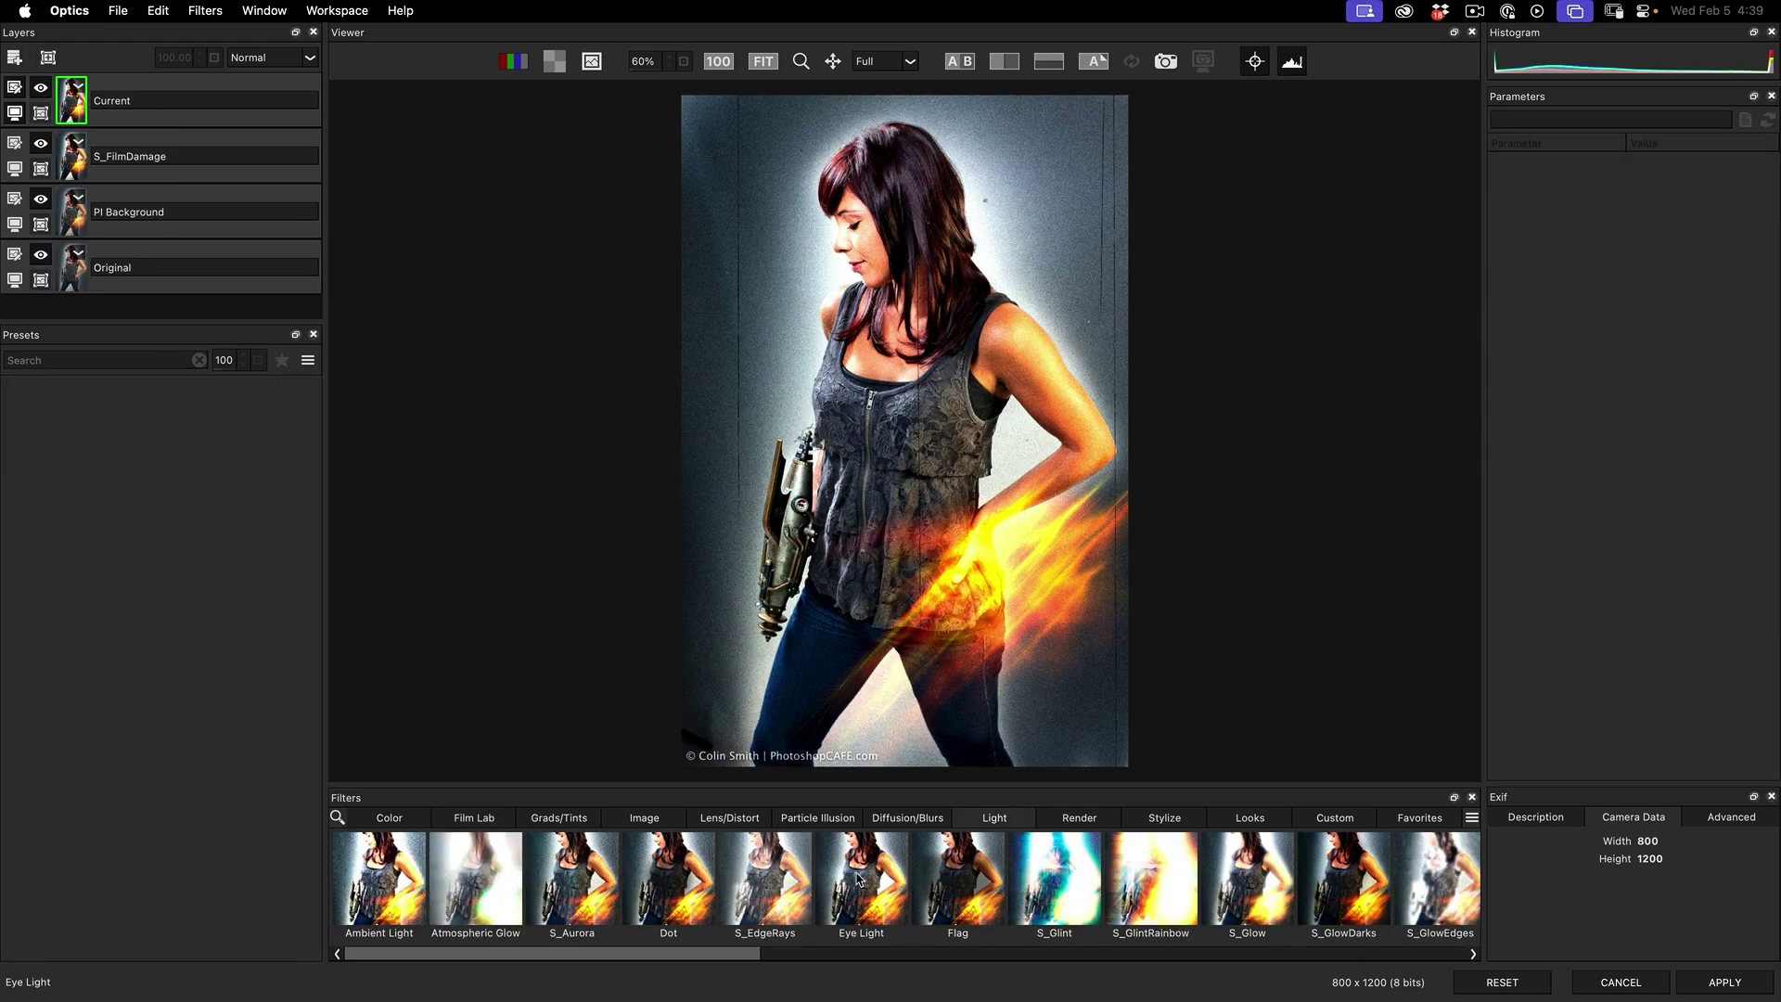
- Apply S_Glow and turn its Brightness well down from 2.00
left_click(1257, 875)
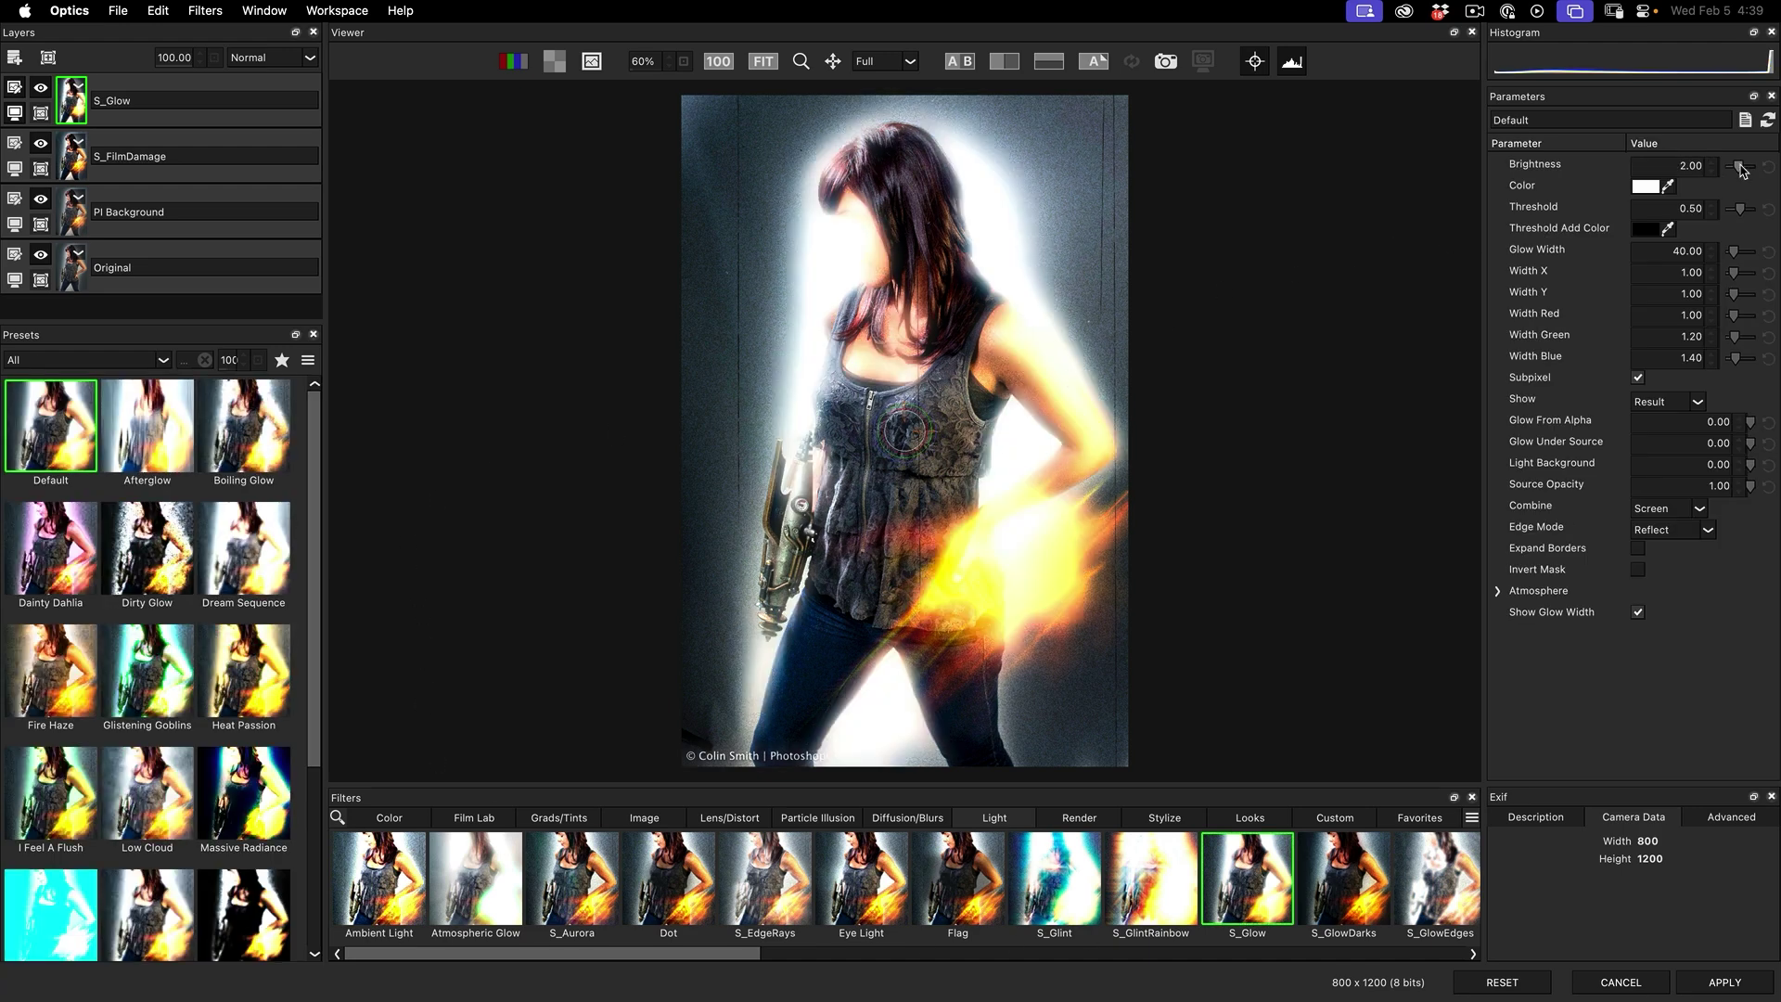
left_click_drag(1741, 168, 1732, 172)
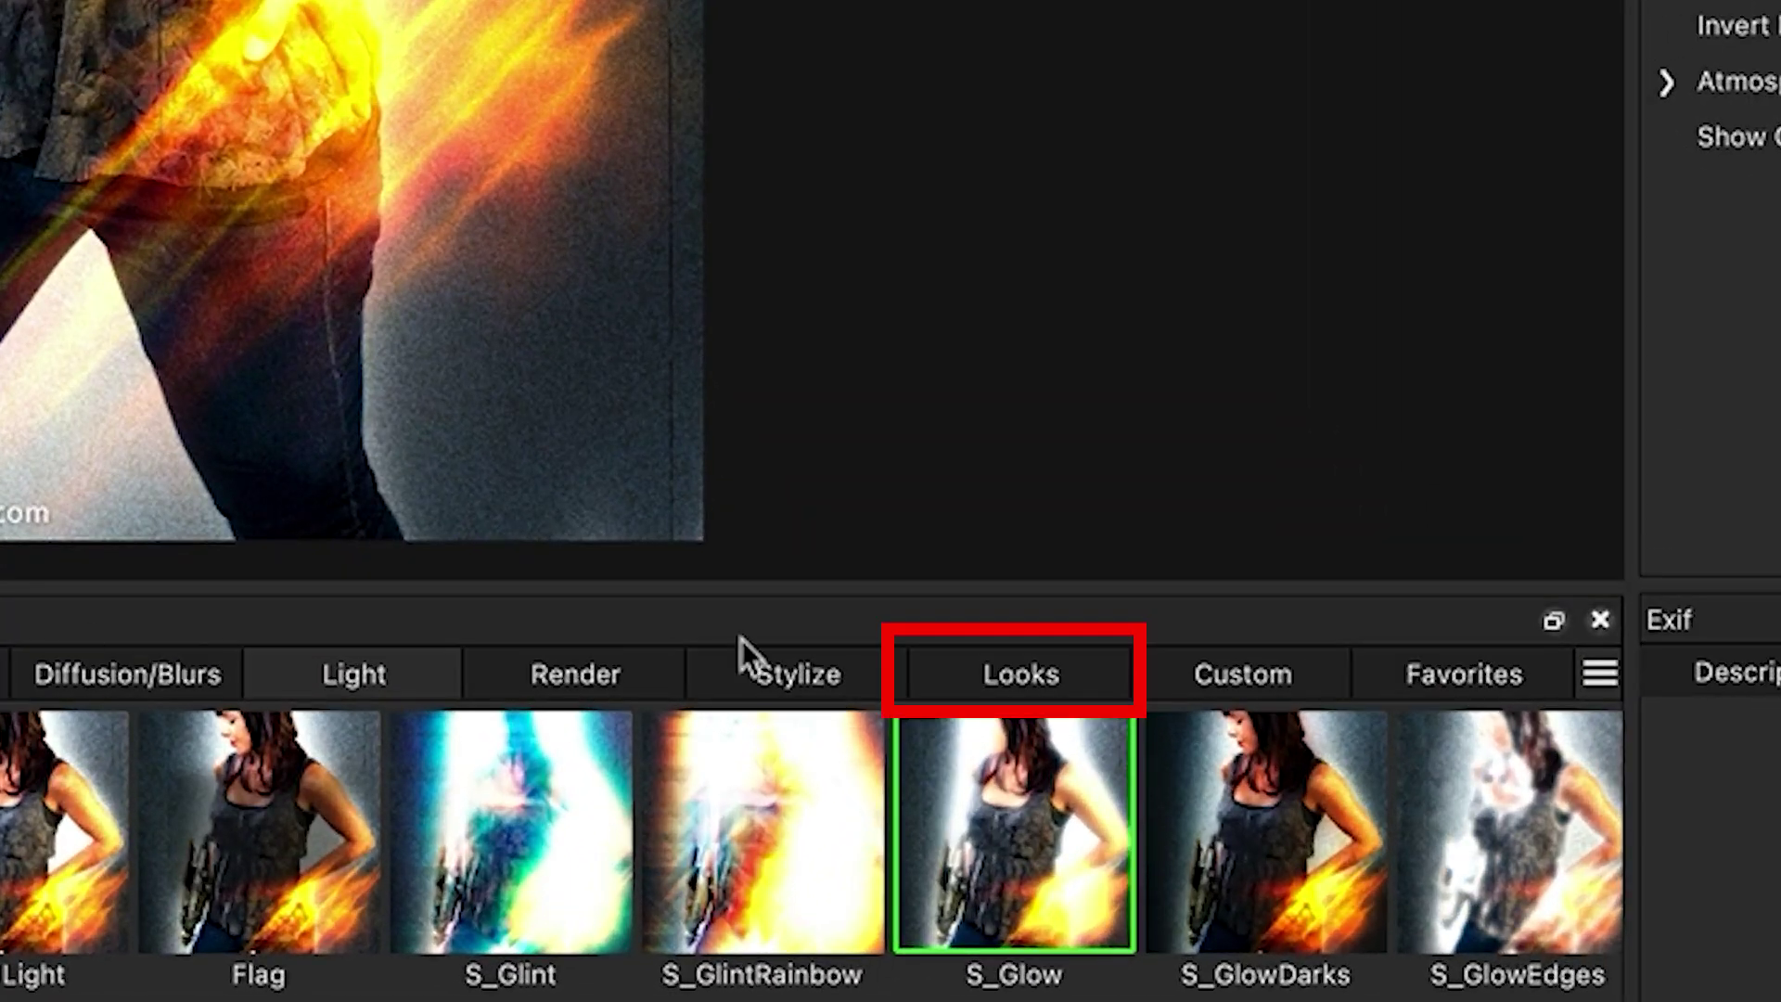
left_click(994, 684)
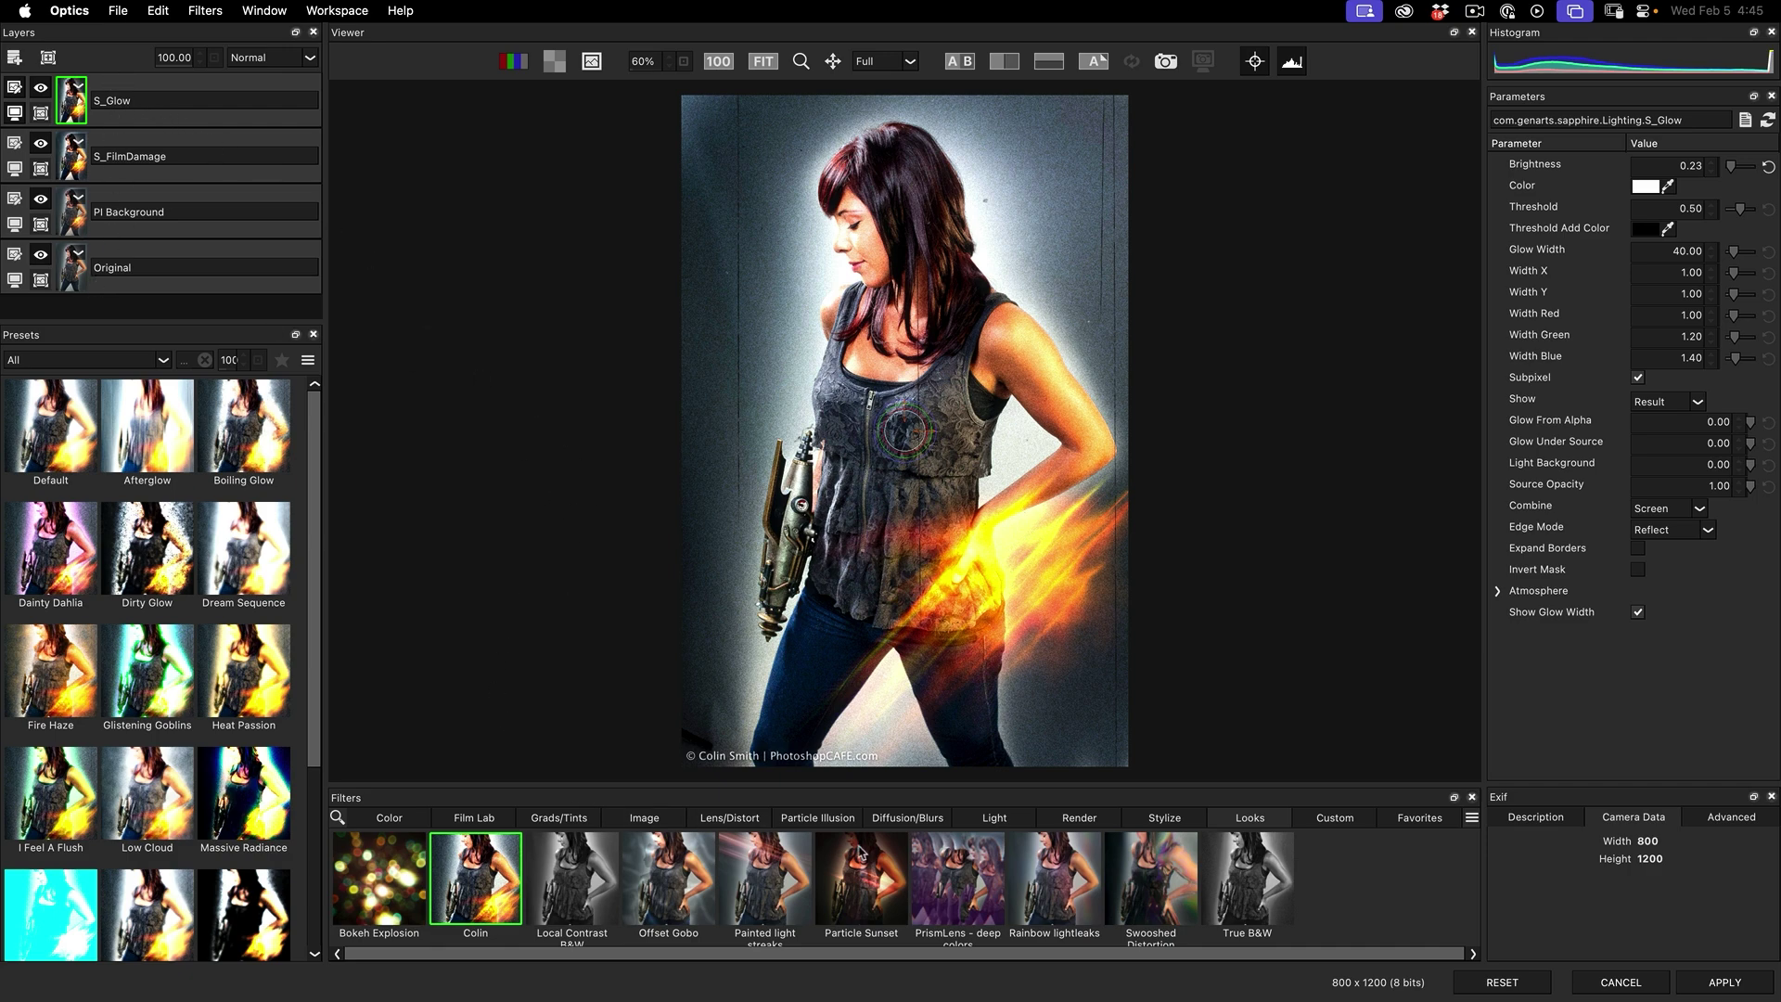
- Preview the Rainbow lightleaks, Offset Gobo and Local Contrast B&W looks, then apply Colin
left_click(1028, 877)
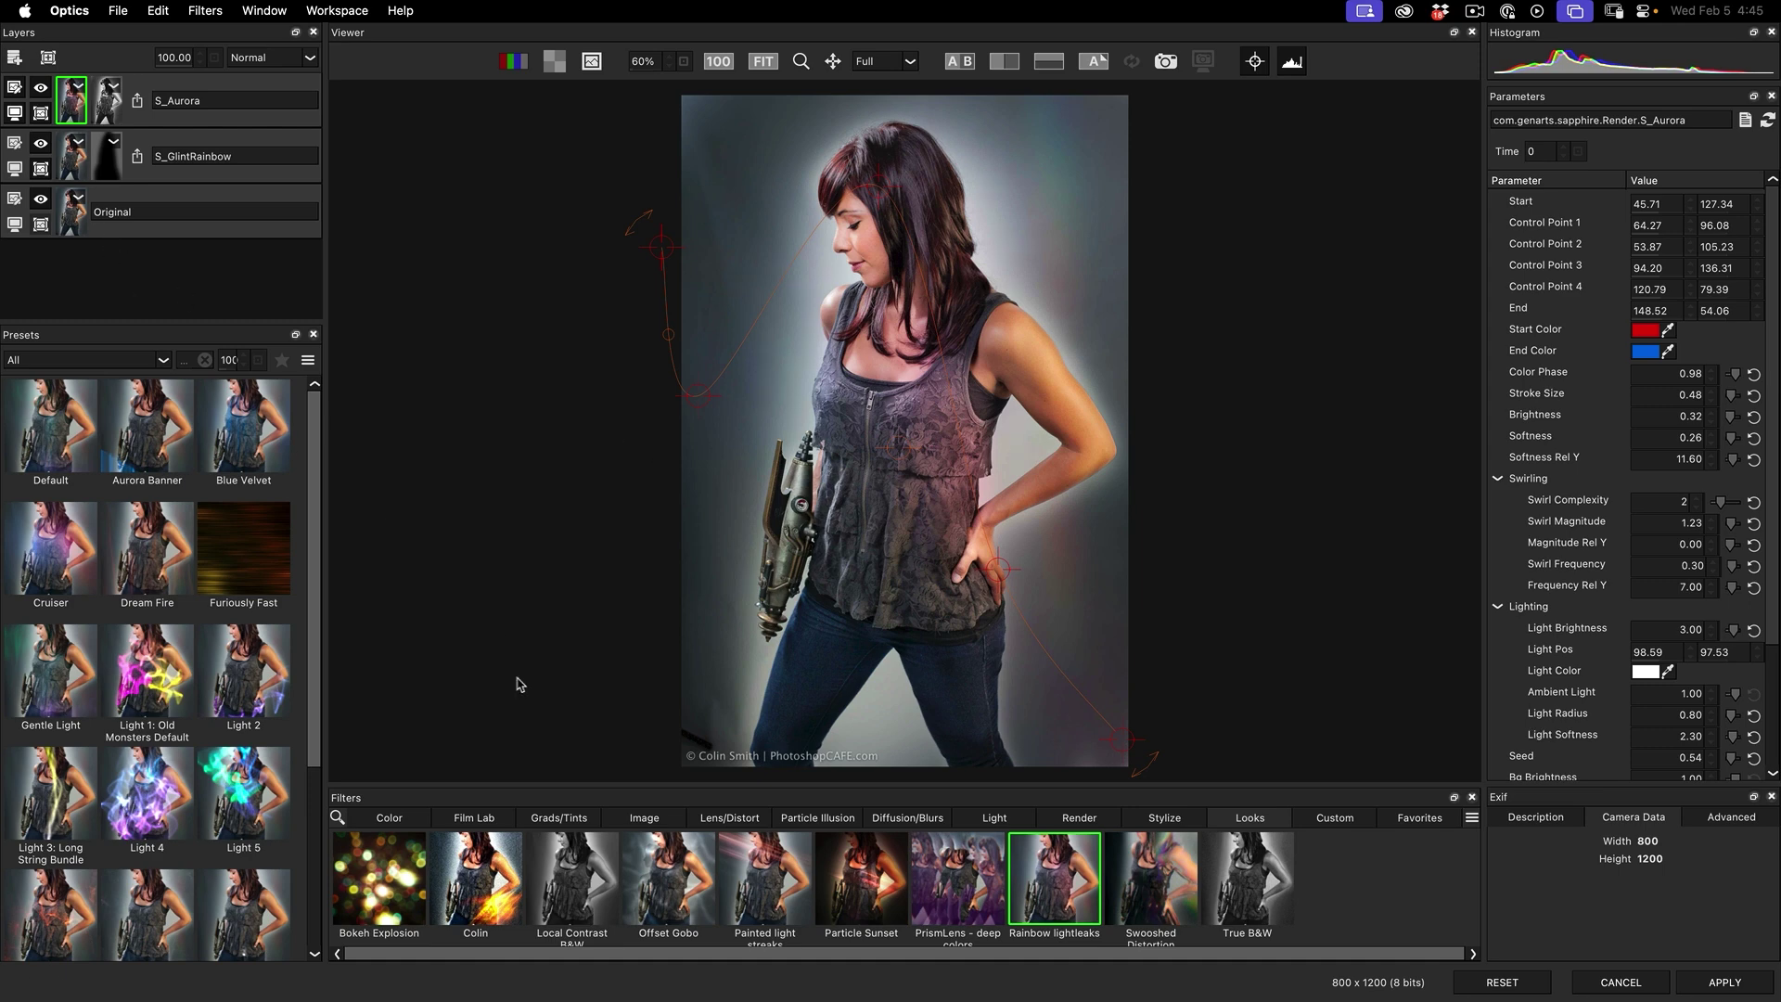
left_click(682, 893)
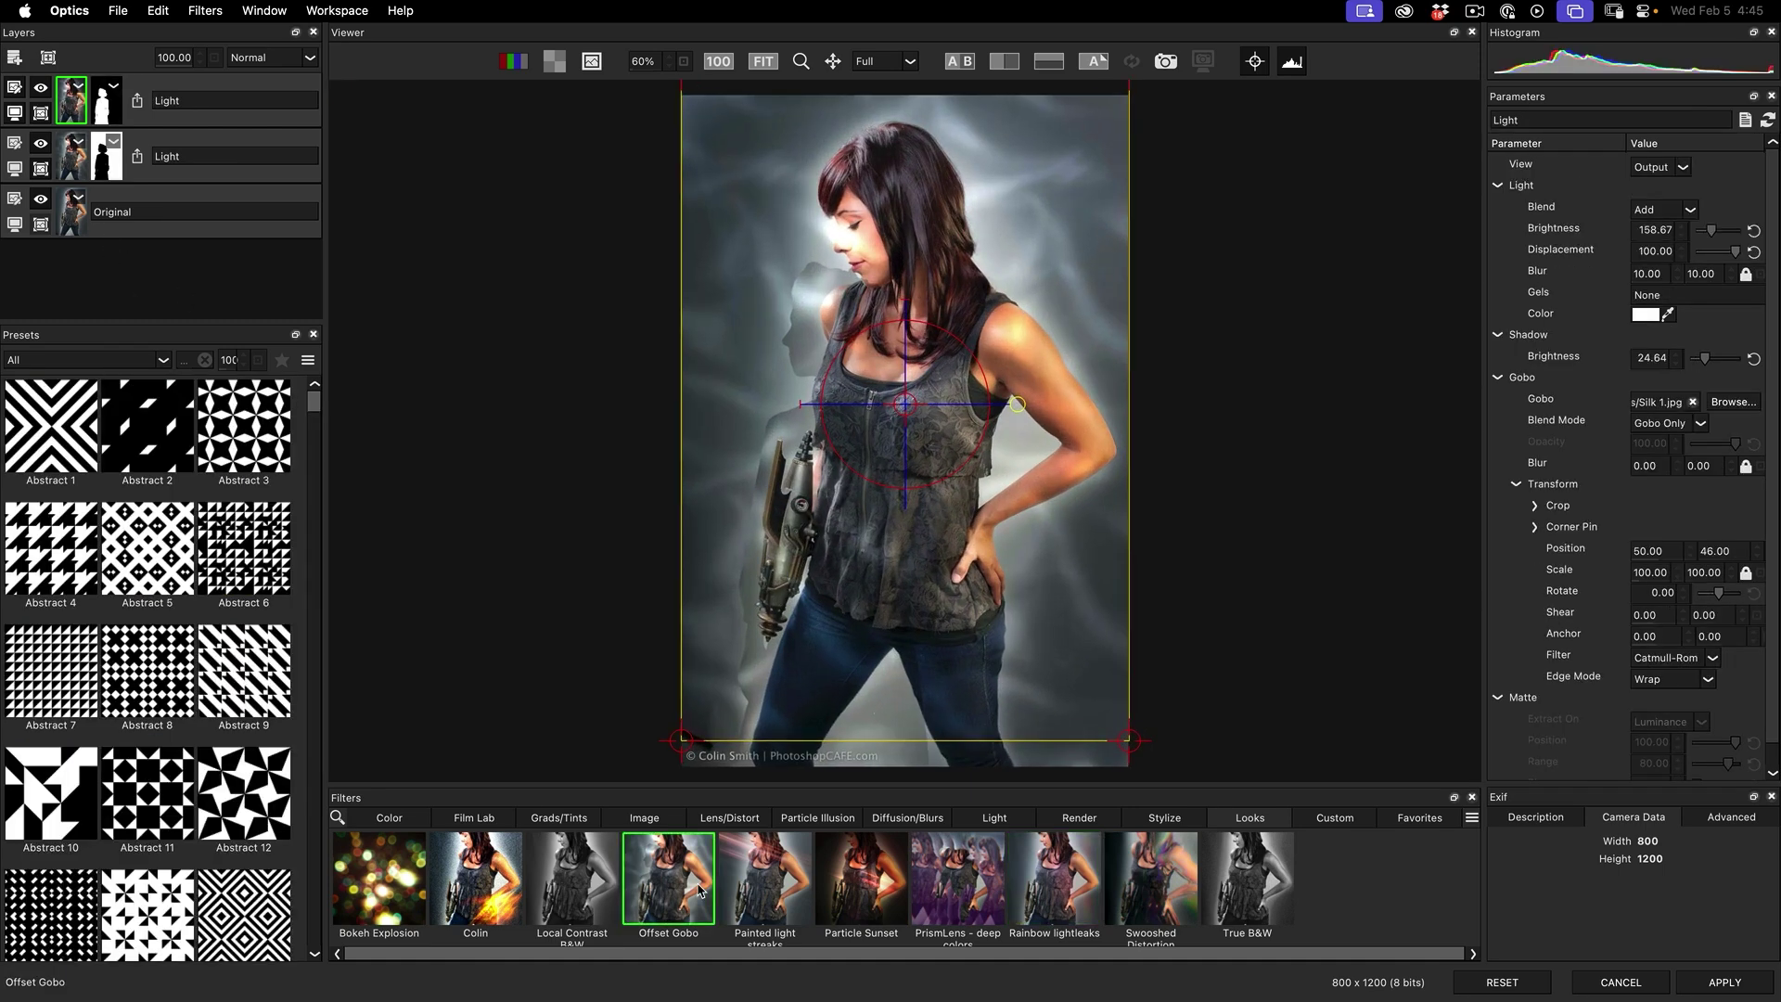
left_click(567, 878)
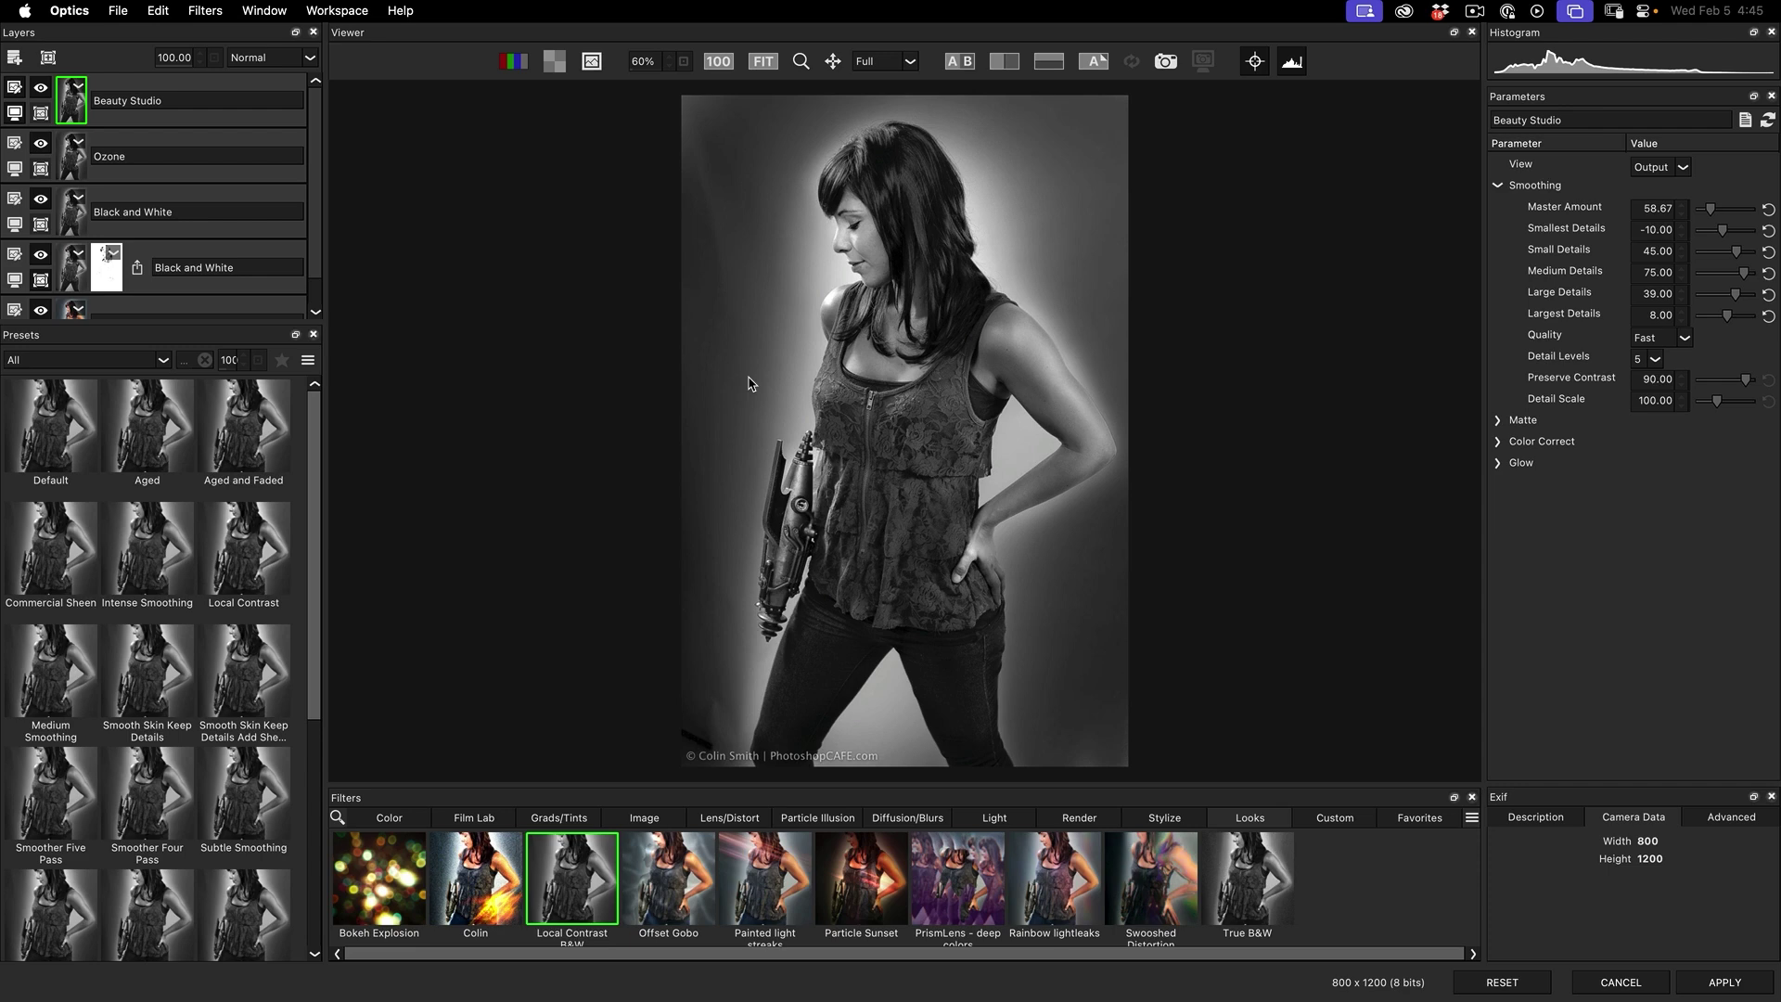
left_click(492, 865)
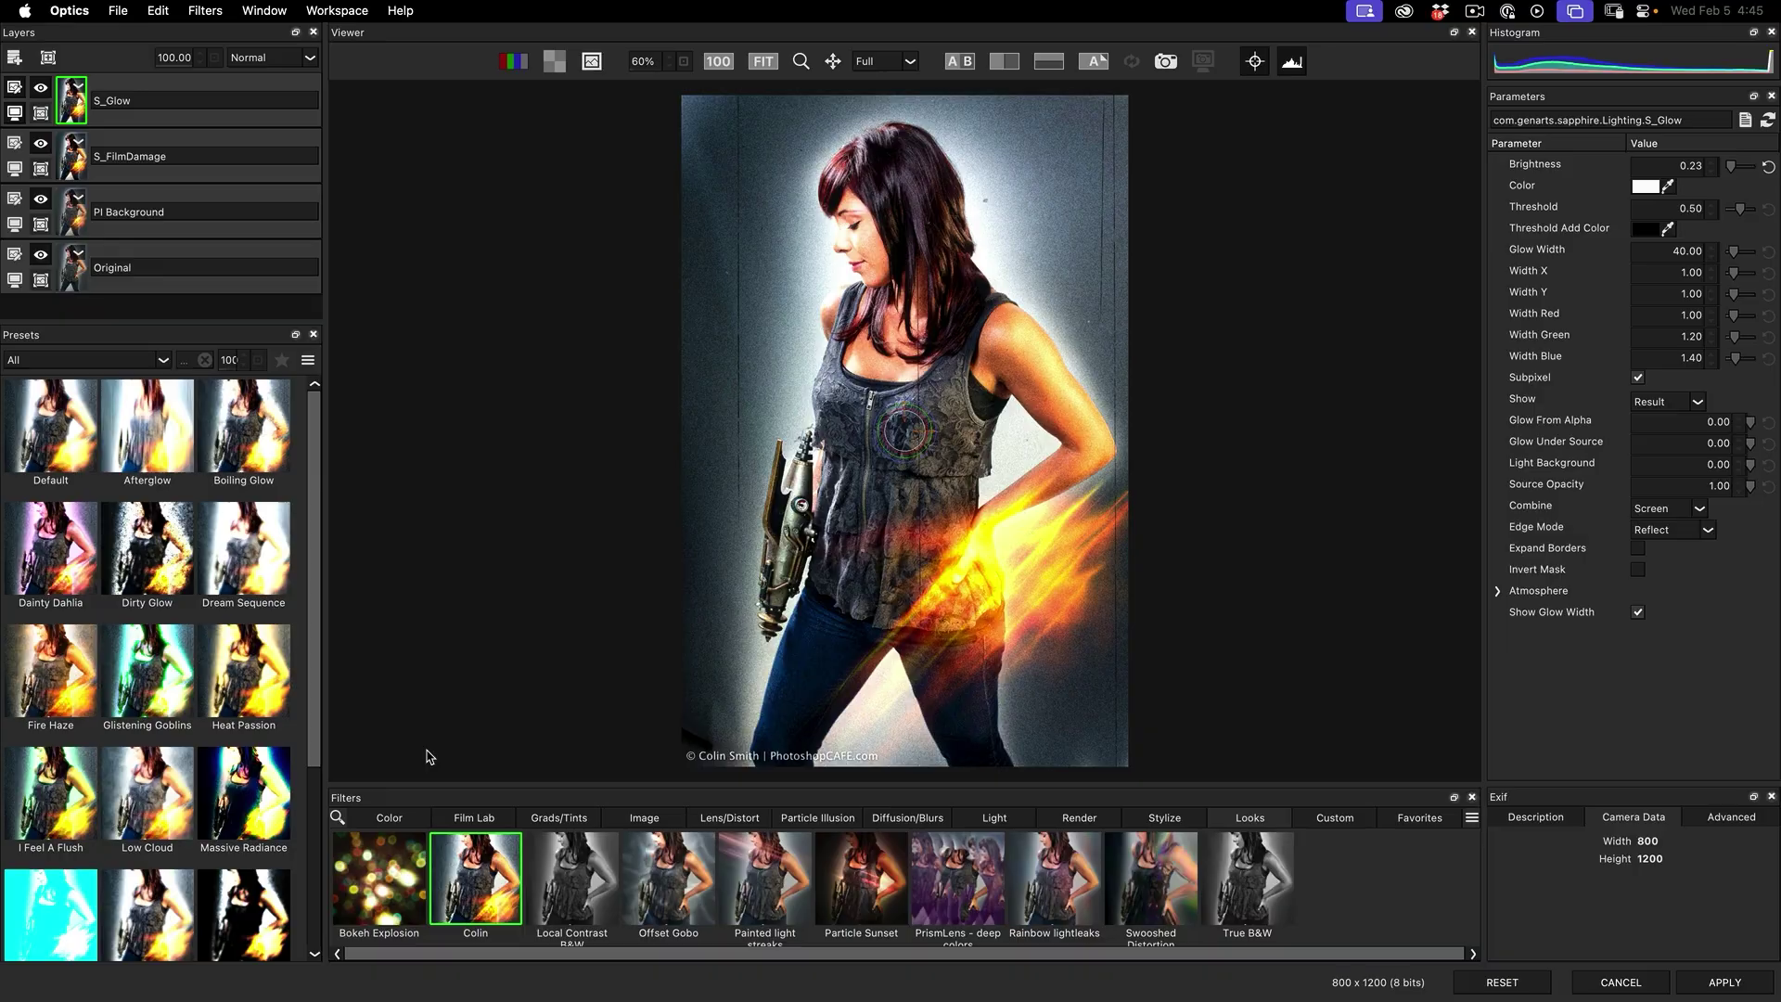
left_click(158, 10)
mouse_move(121, 11)
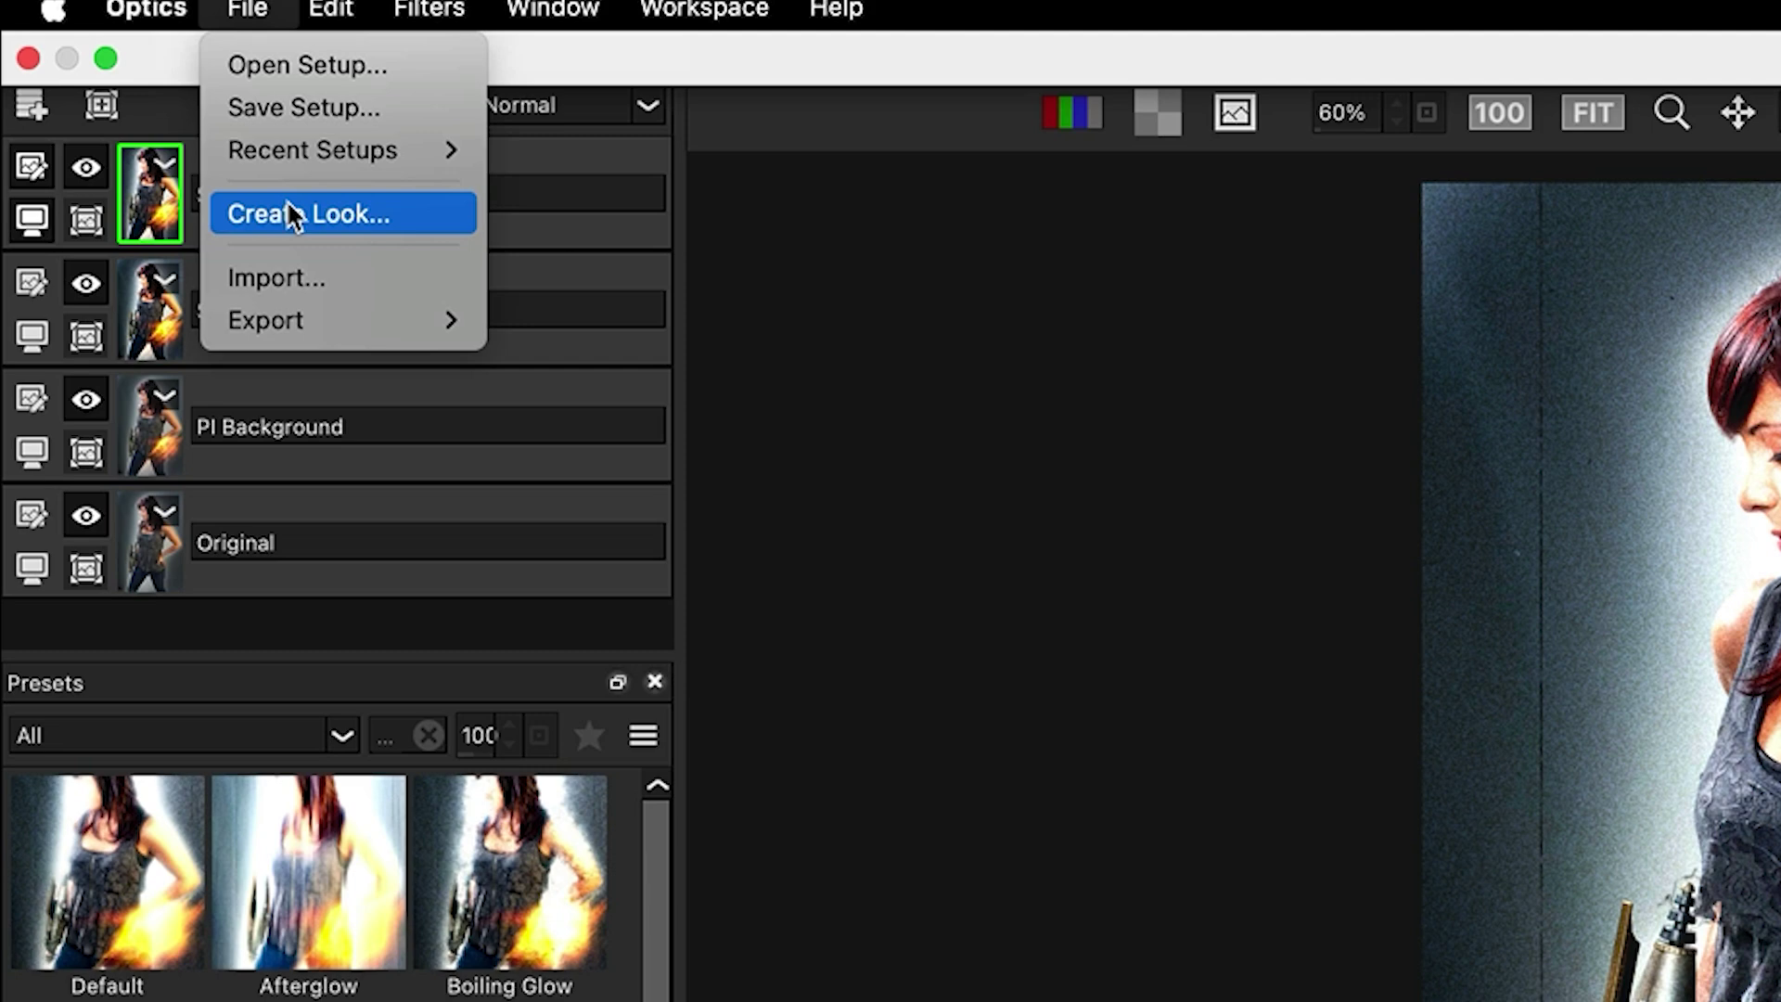
- Import the saved .optics setup file through File > Import
mouse_move(331, 319)
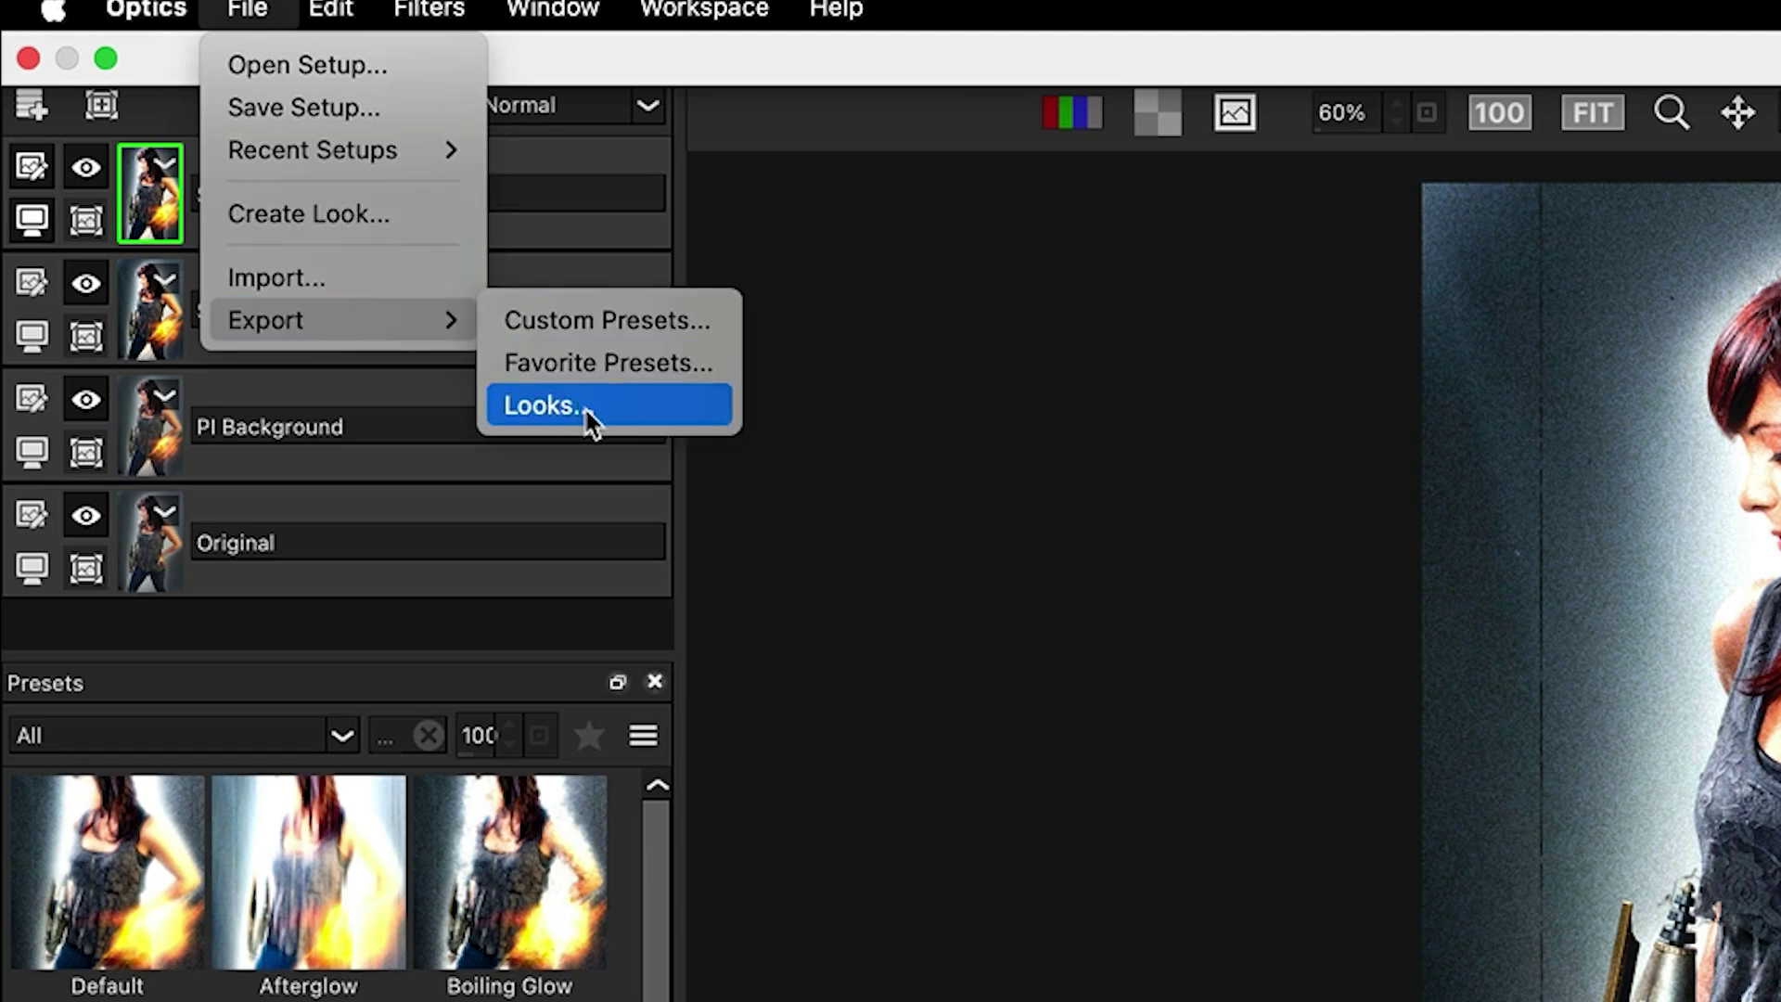
left_click(406, 278)
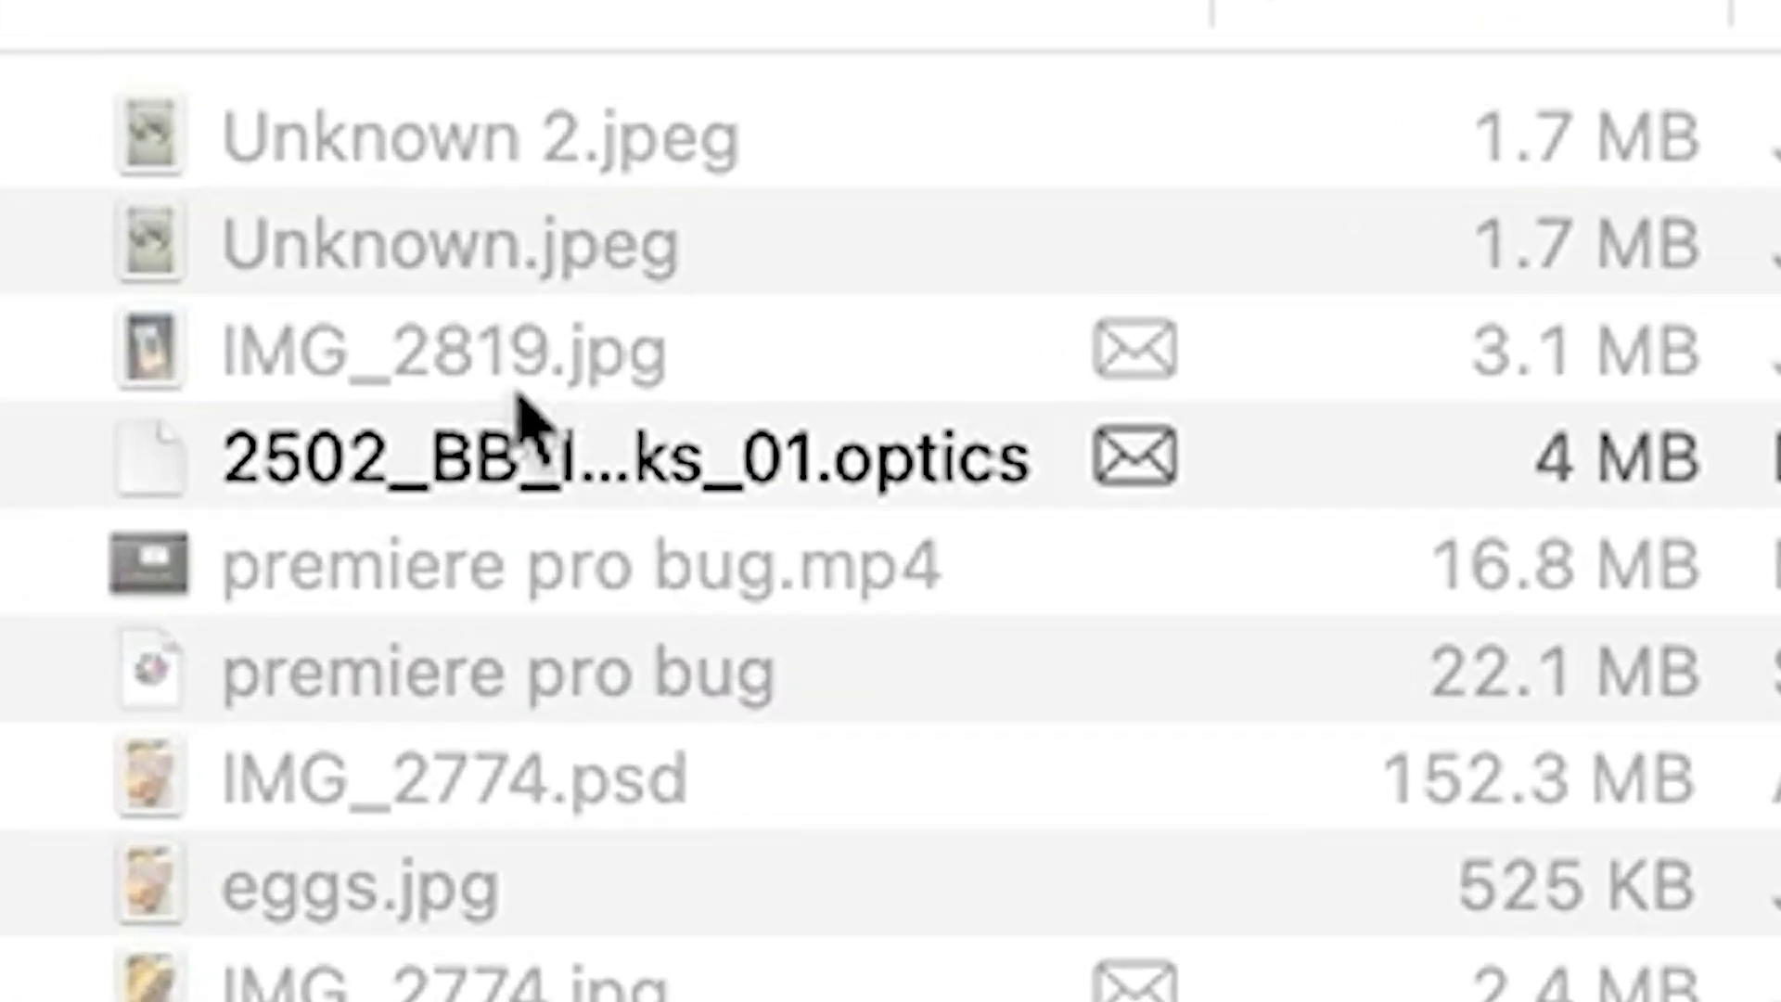
left_click(1047, 547)
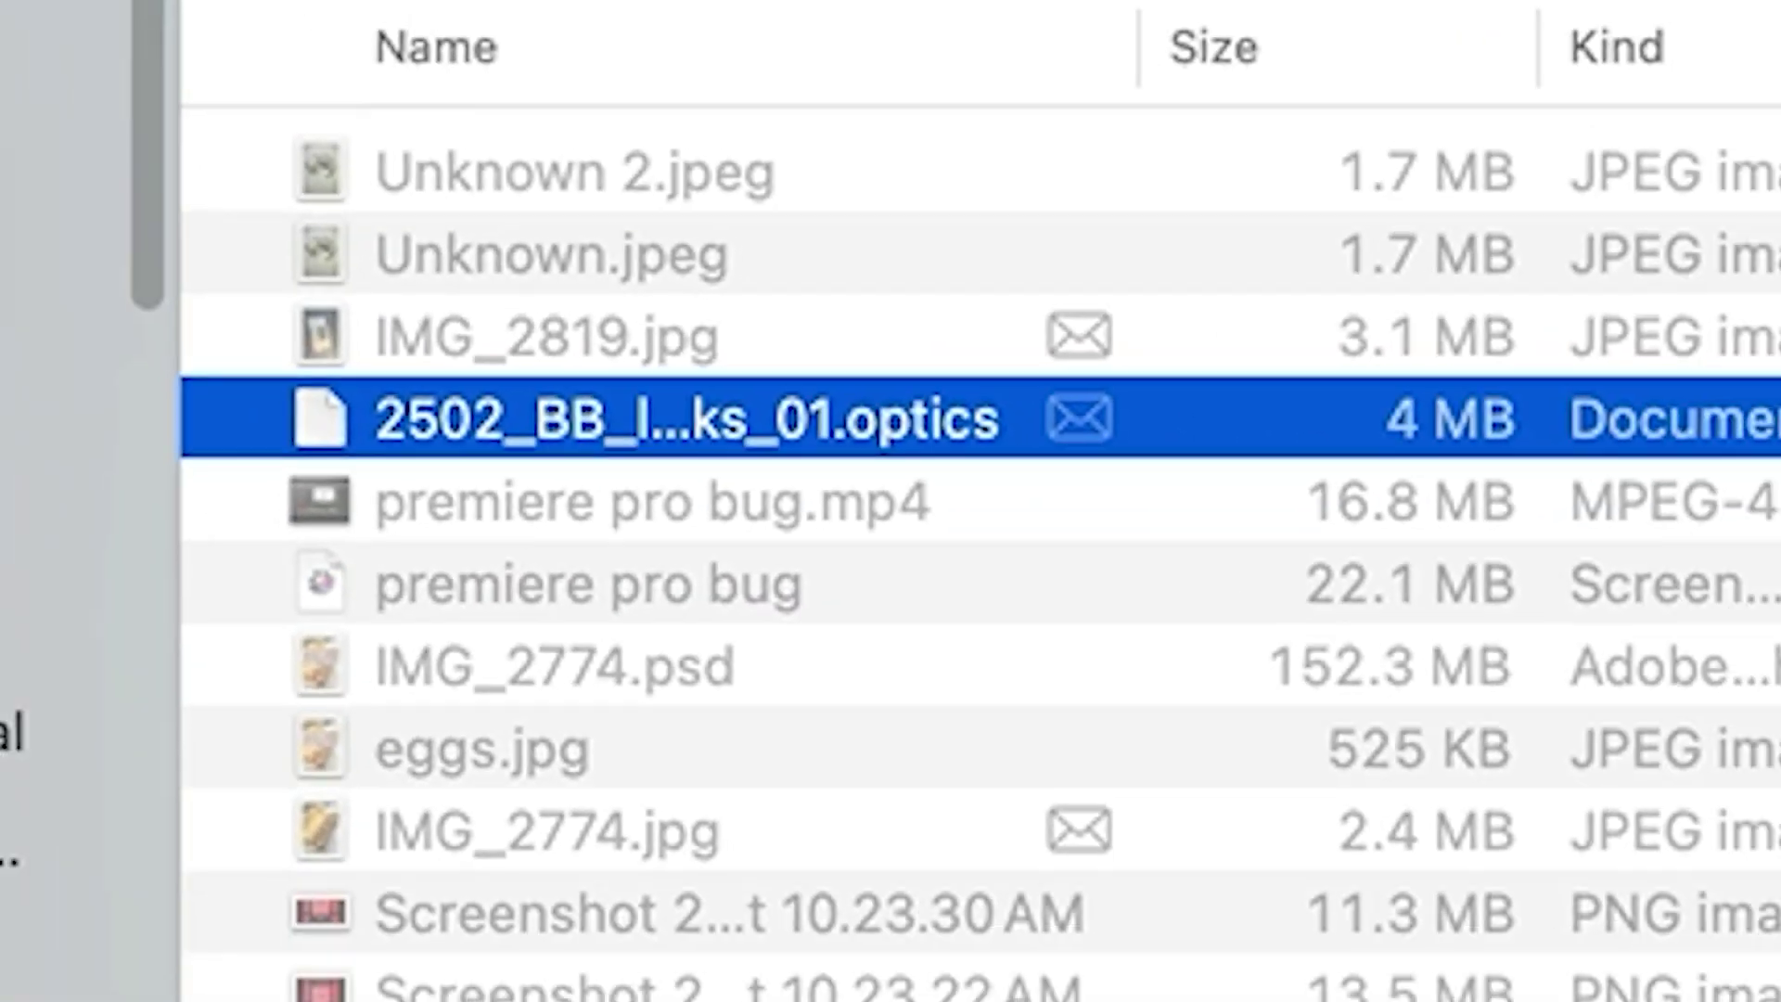
key("Return")
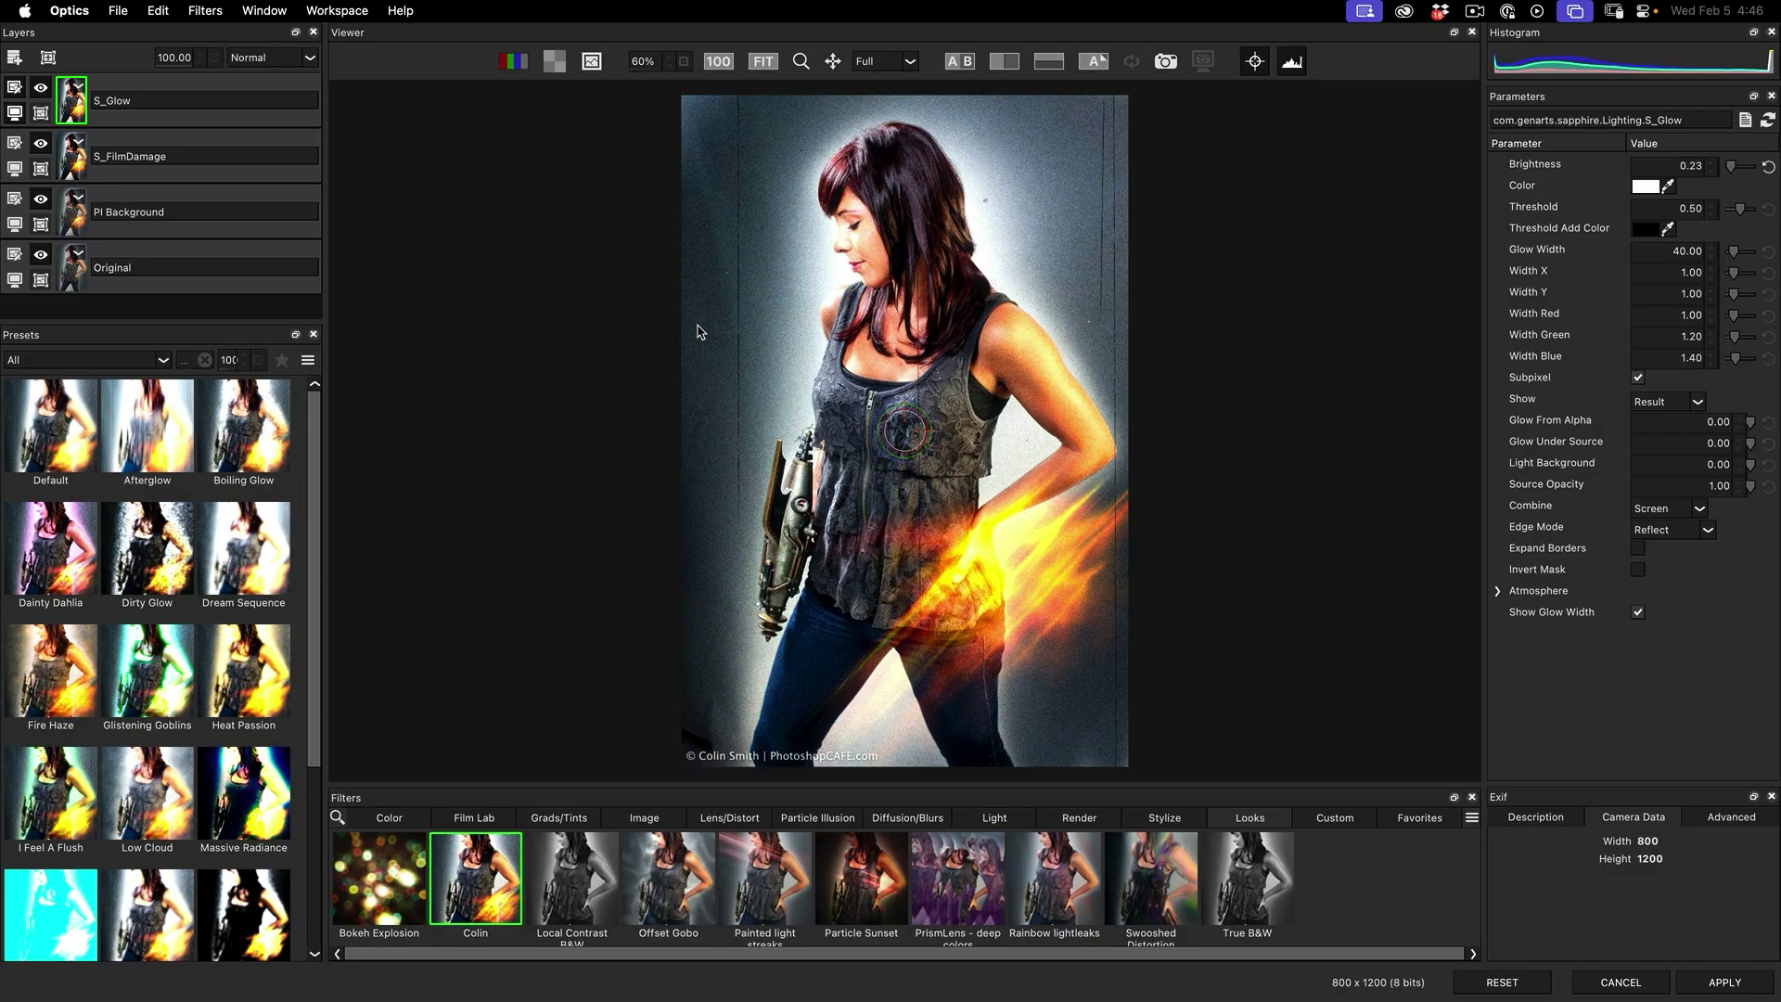